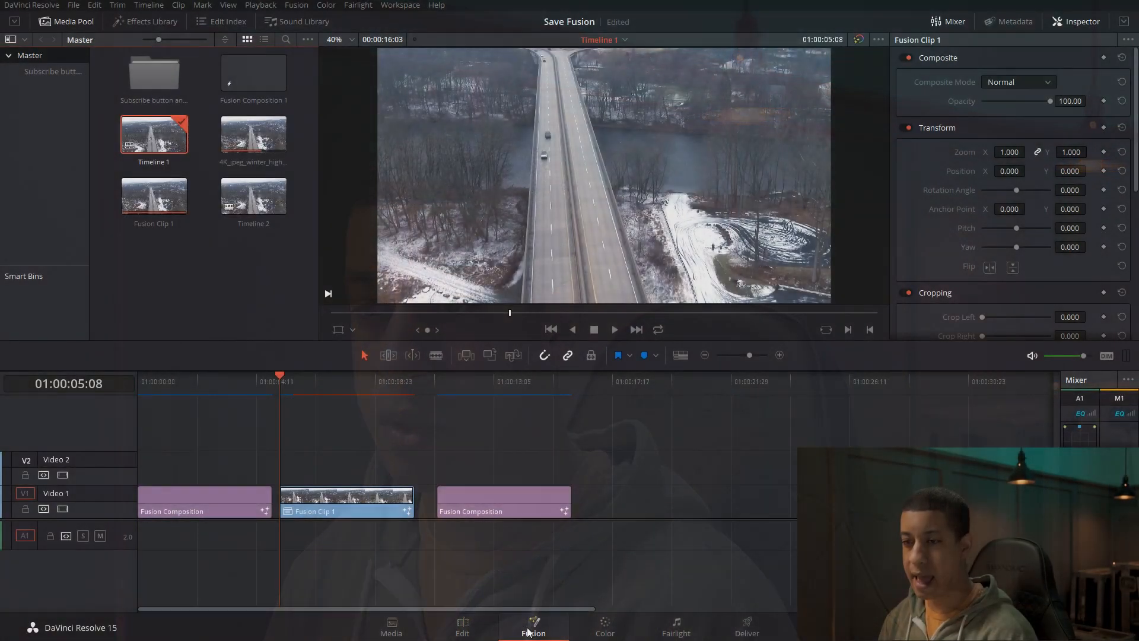
# - Open Fusion Clip 1 in the Fusion page and play its title animation up to frame 36
pyautogui.click(522, 627)
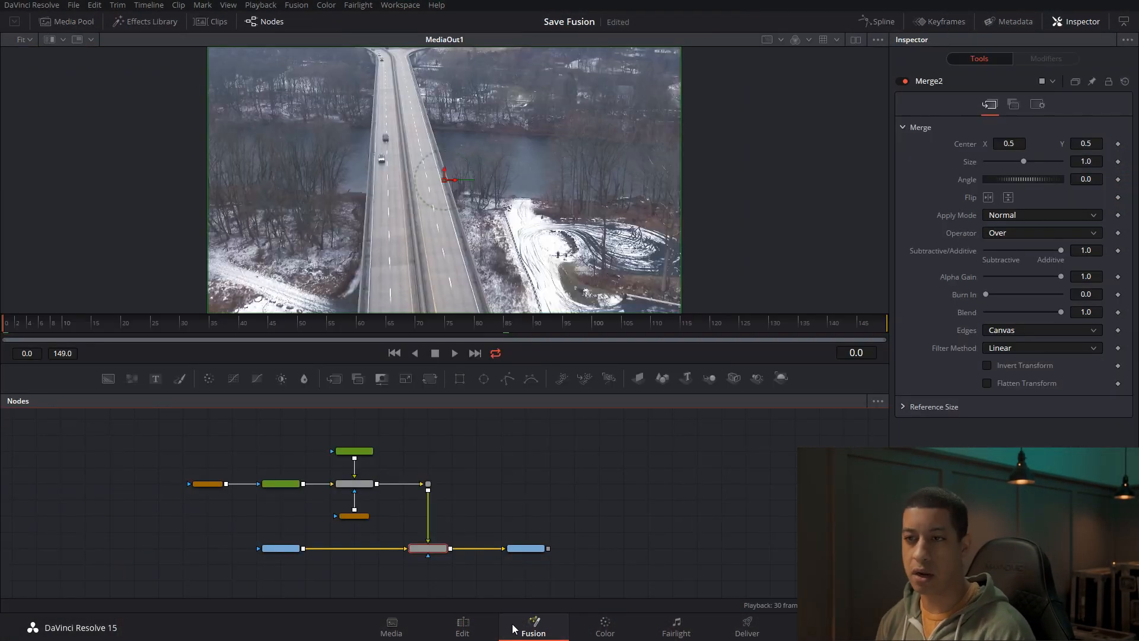
pyautogui.click(18, 323)
pyautogui.moveTo(17, 320); pyautogui.dragTo(91, 329)
pyautogui.press('space')
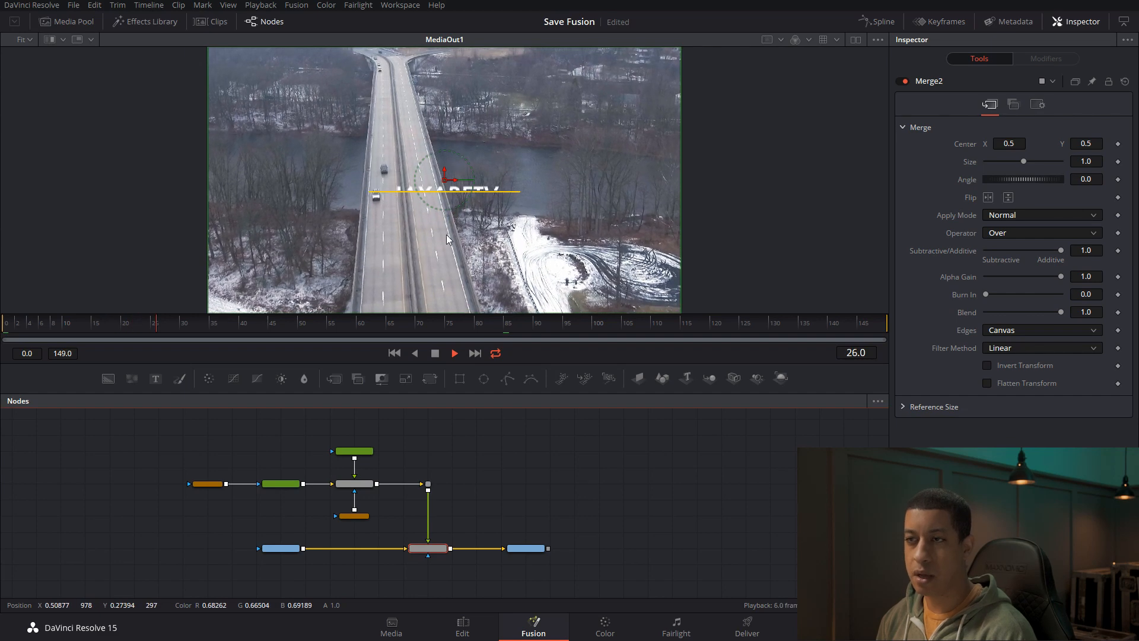
pyautogui.press('space')
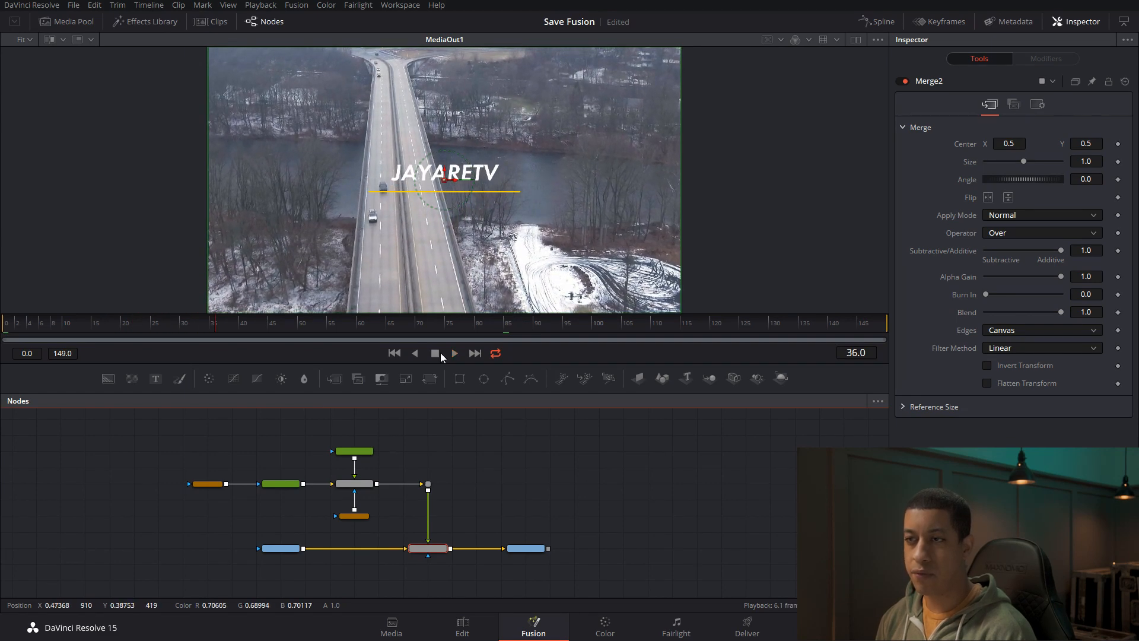
pyautogui.click(491, 494)
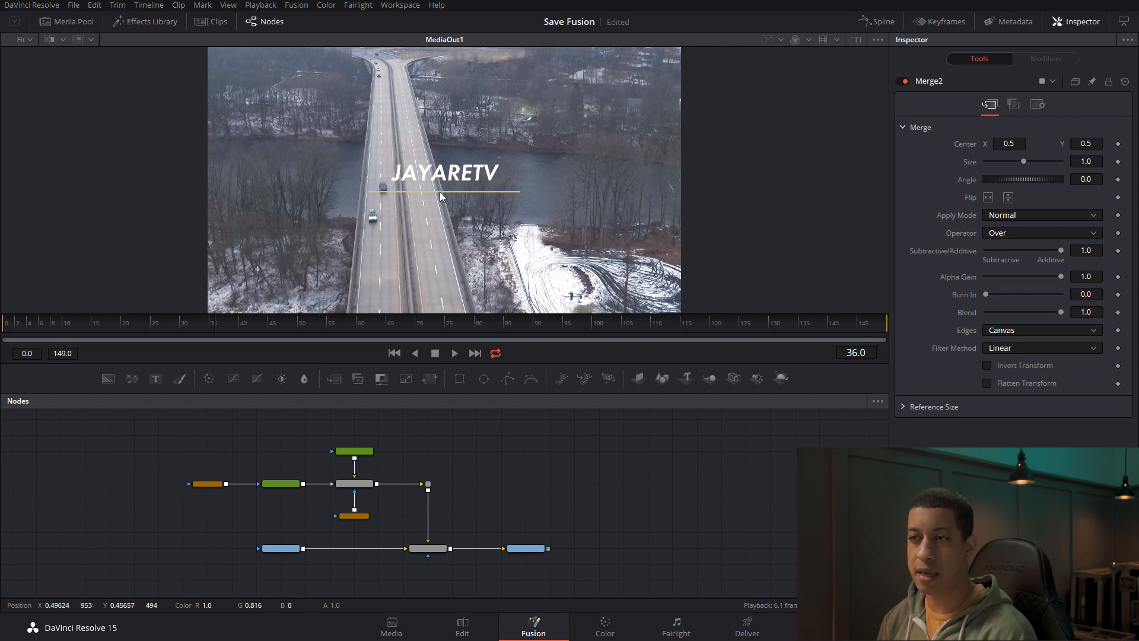
# - Show Merge1 in the viewer and add an unconnected Saver node beside the title's node branch
pyautogui.moveTo(354, 483); pyautogui.dragTo(495, 248)
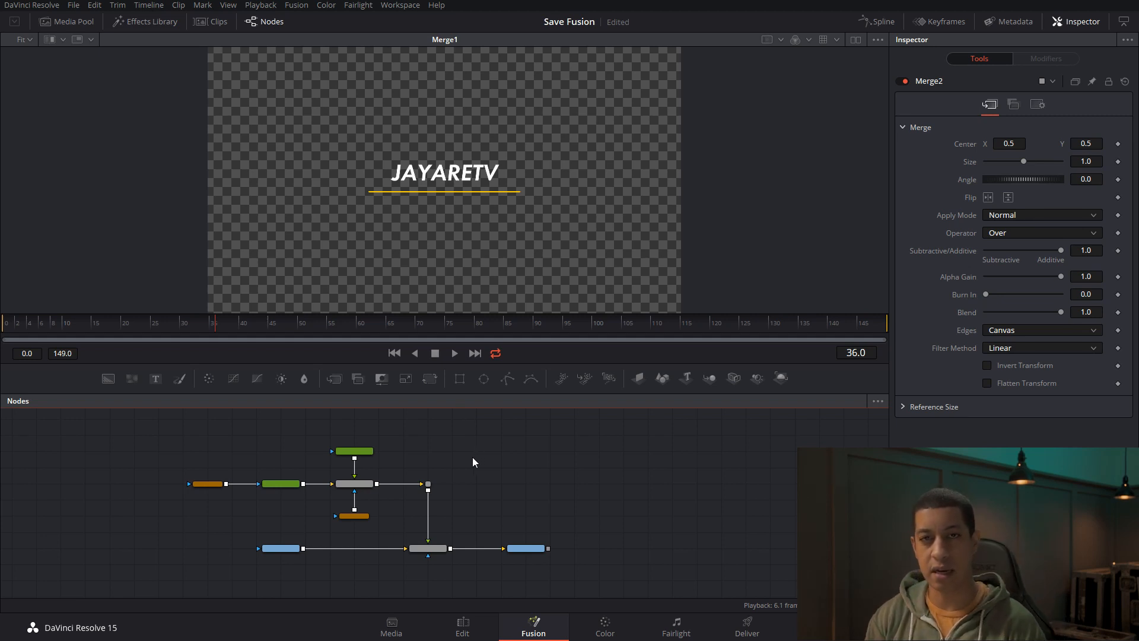
pyautogui.hotkey('shift', 'space')
pyautogui.write('save')
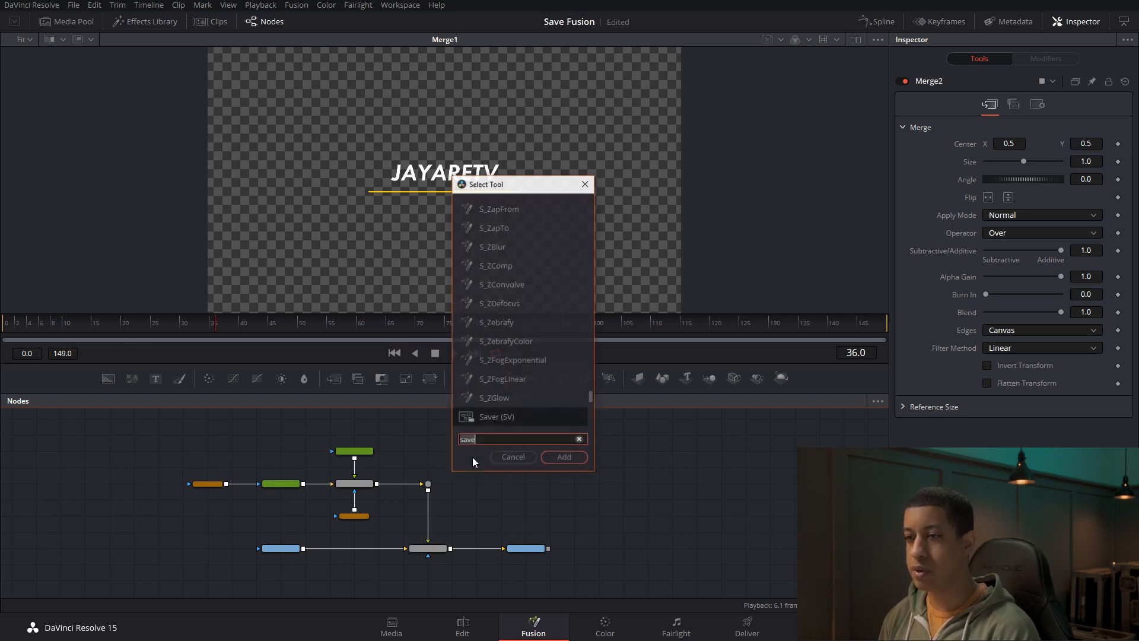
pyautogui.press('Return')
pyautogui.moveTo(472, 458); pyautogui.dragTo(479, 488)
pyautogui.click(555, 482)
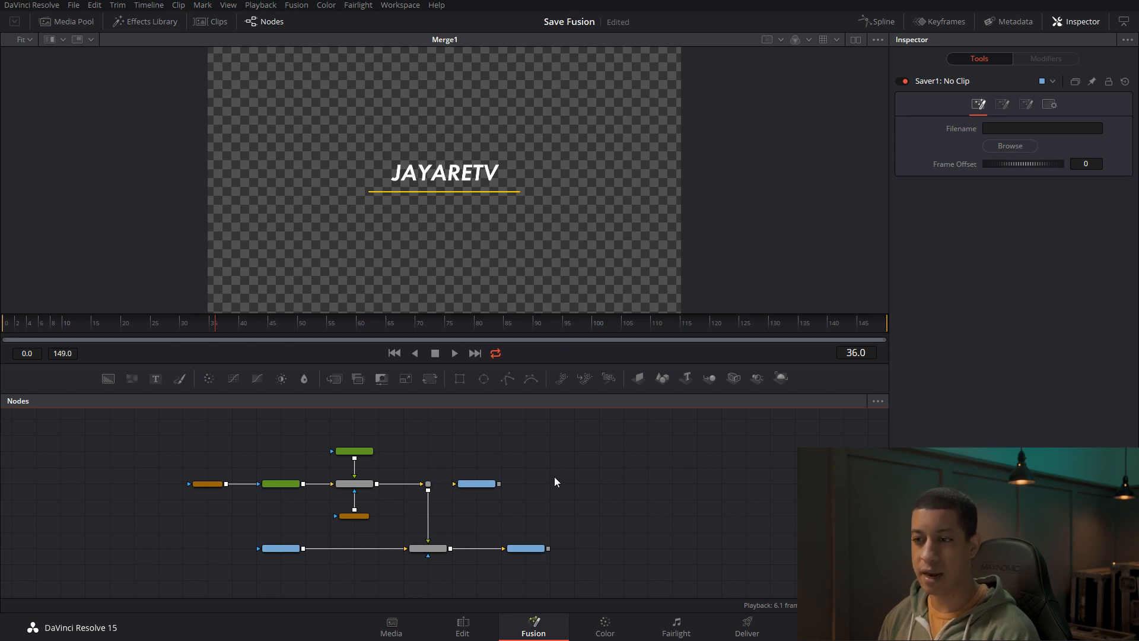
pyautogui.hotkey('shift', 'space')
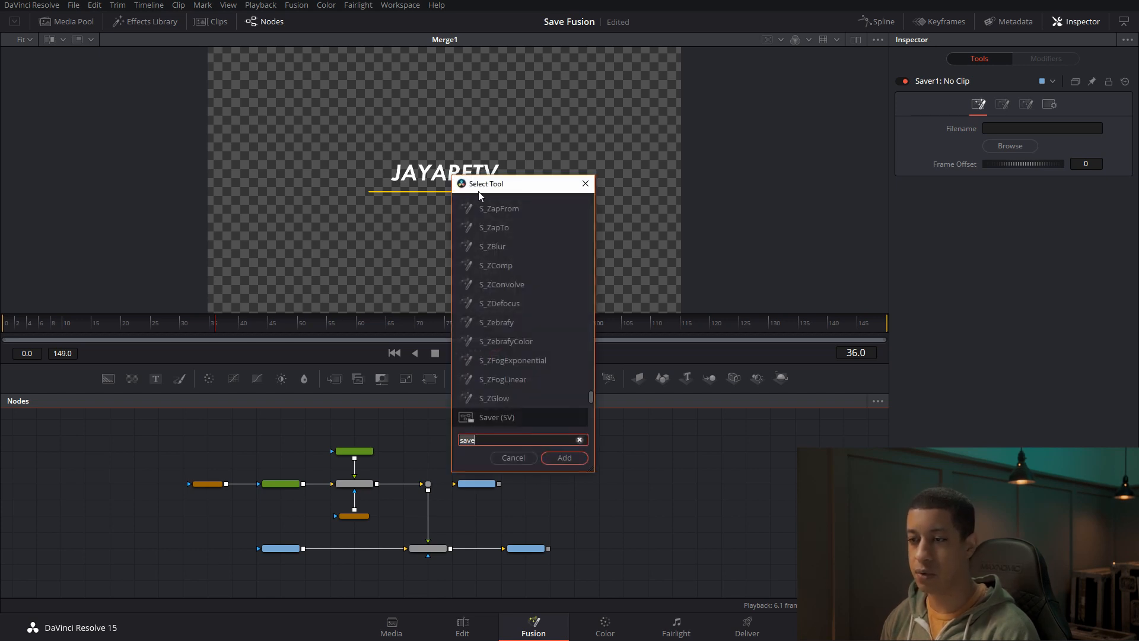
pyautogui.write('sav')
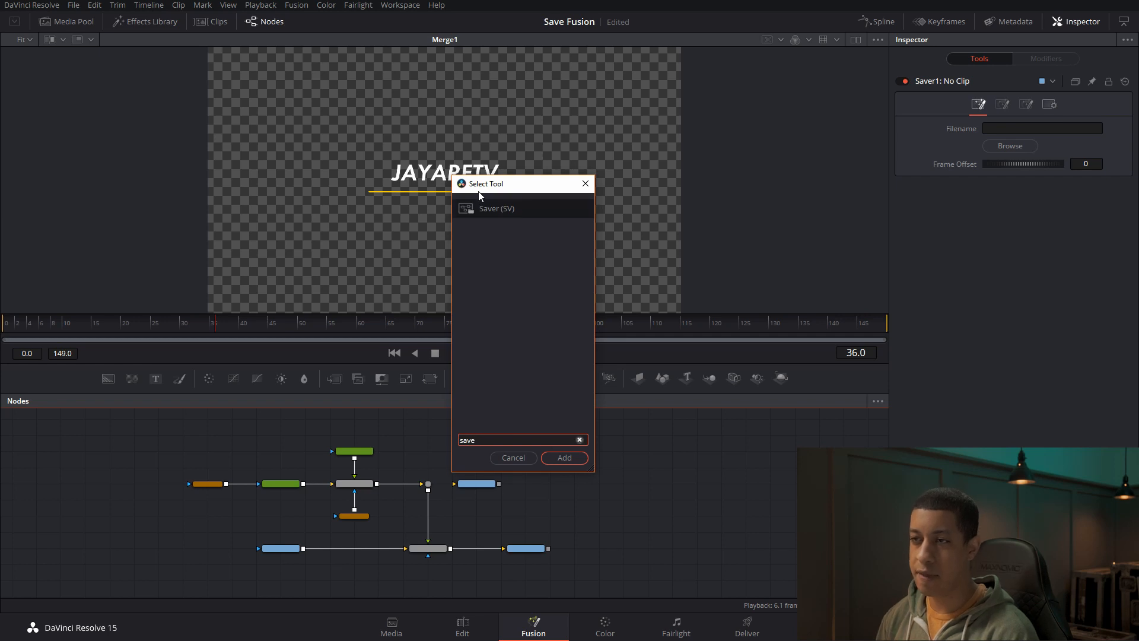
pyautogui.click(513, 457)
pyautogui.click(474, 486)
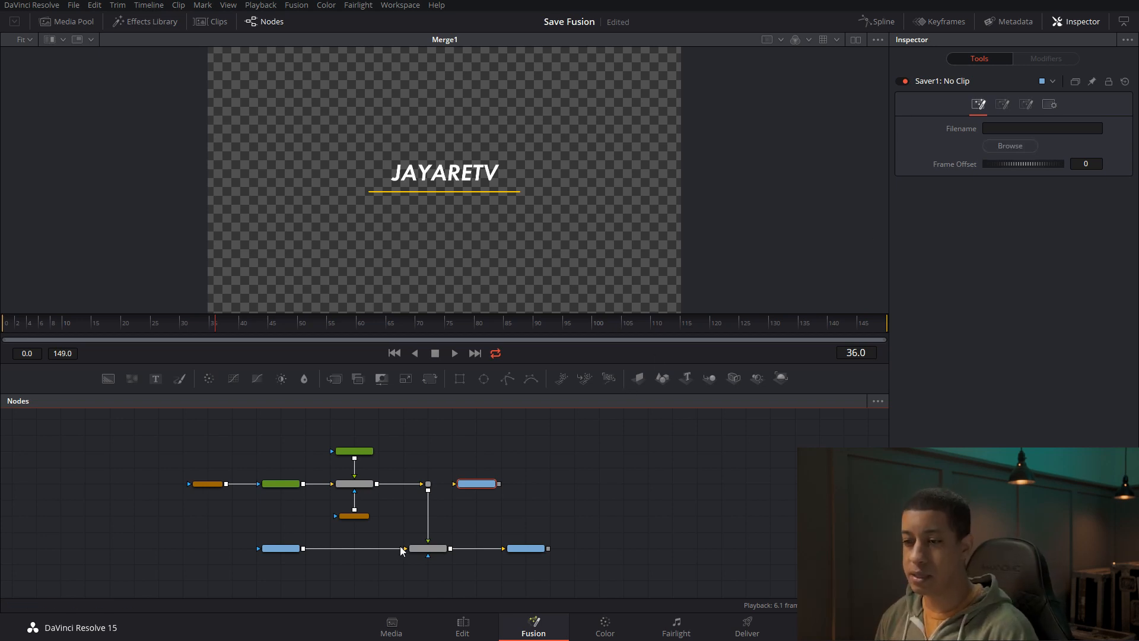
# - View the MediaIn1 footage, select the nodes that build the title, and view Merge1 on its own
pyautogui.scroll(2, 428, 490)
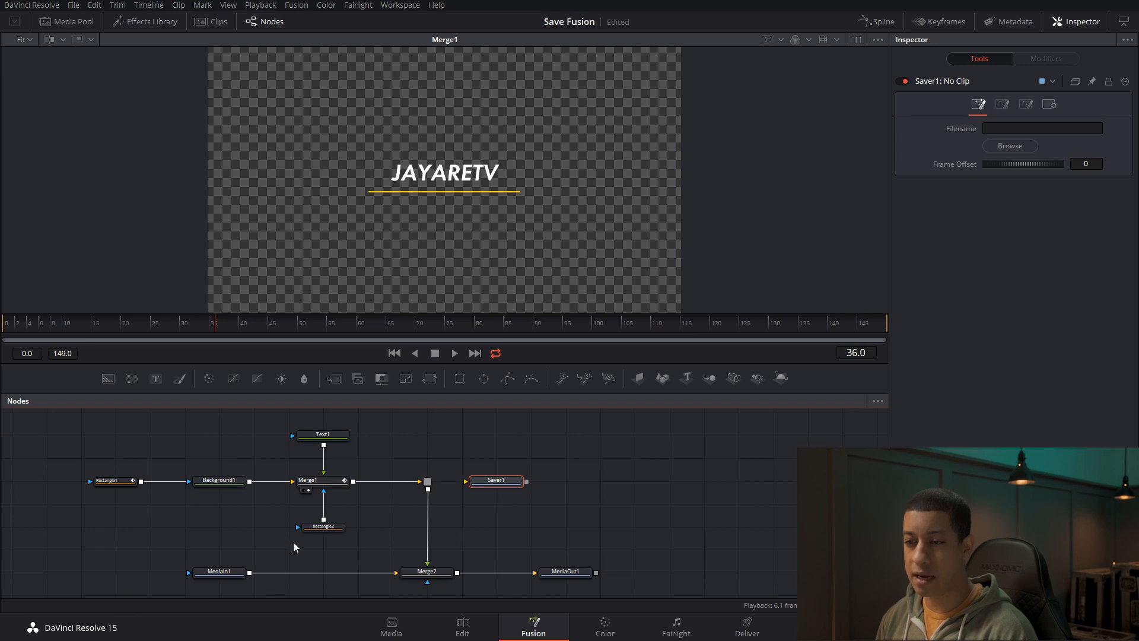
pyautogui.moveTo(218, 571); pyautogui.dragTo(359, 248)
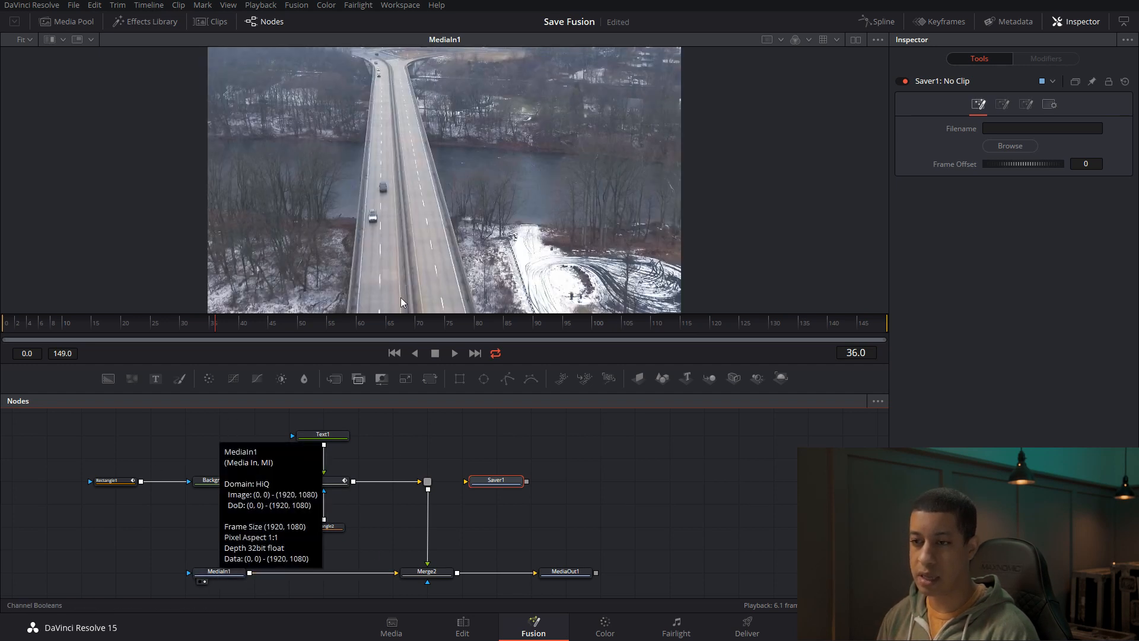
pyautogui.moveTo(140, 433); pyautogui.dragTo(422, 544)
pyautogui.moveTo(44, 415); pyautogui.dragTo(383, 543)
pyautogui.moveTo(330, 484); pyautogui.dragTo(432, 181)
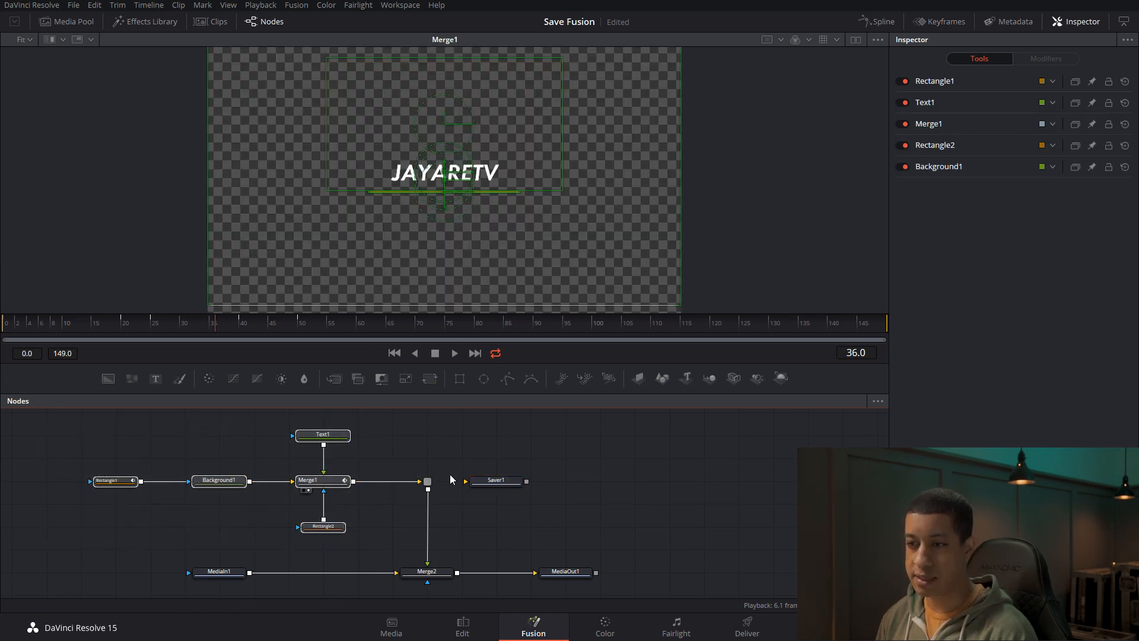
# - Connect Merge1's output to the Saver node and show the Saver in the viewer
pyautogui.click(446, 479)
pyautogui.press('2')
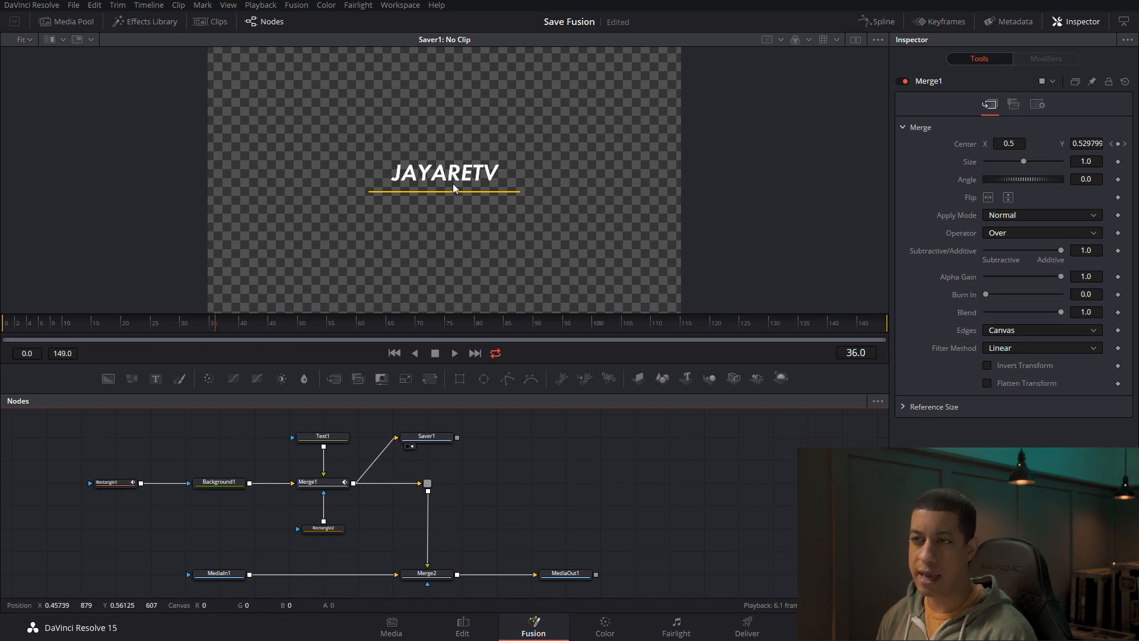
# - Browse for the Saver's output file and enter the file name "saver test1"
pyautogui.click(435, 438)
pyautogui.click(1010, 129)
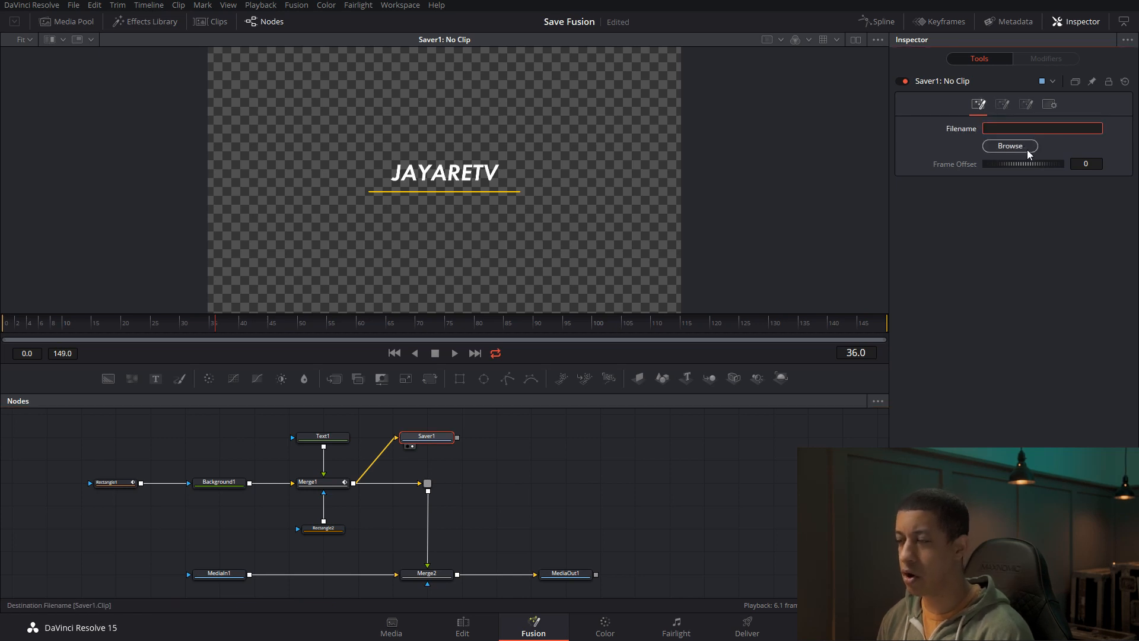
pyautogui.click(1027, 149)
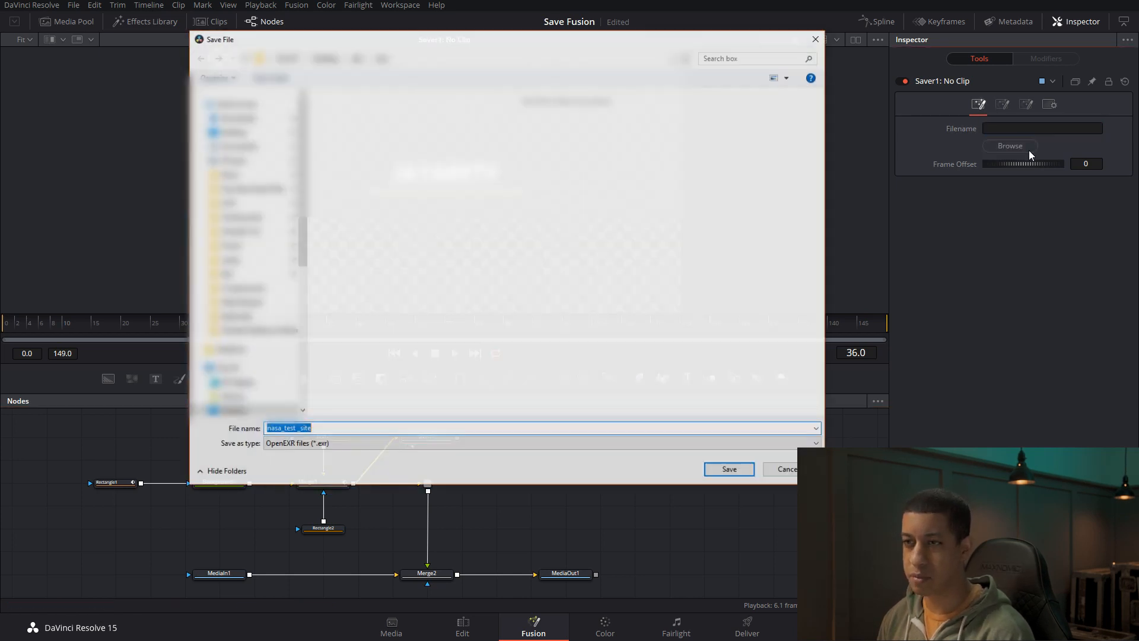
pyautogui.moveTo(336, 431); pyautogui.dragTo(239, 434)
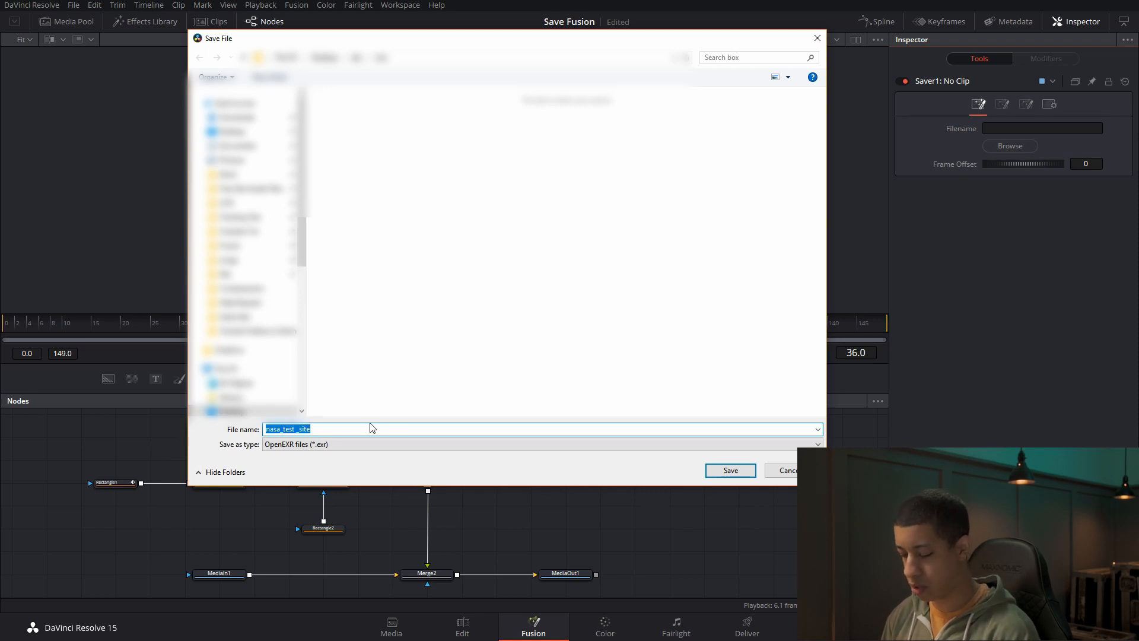
pyautogui.write('saver test1')
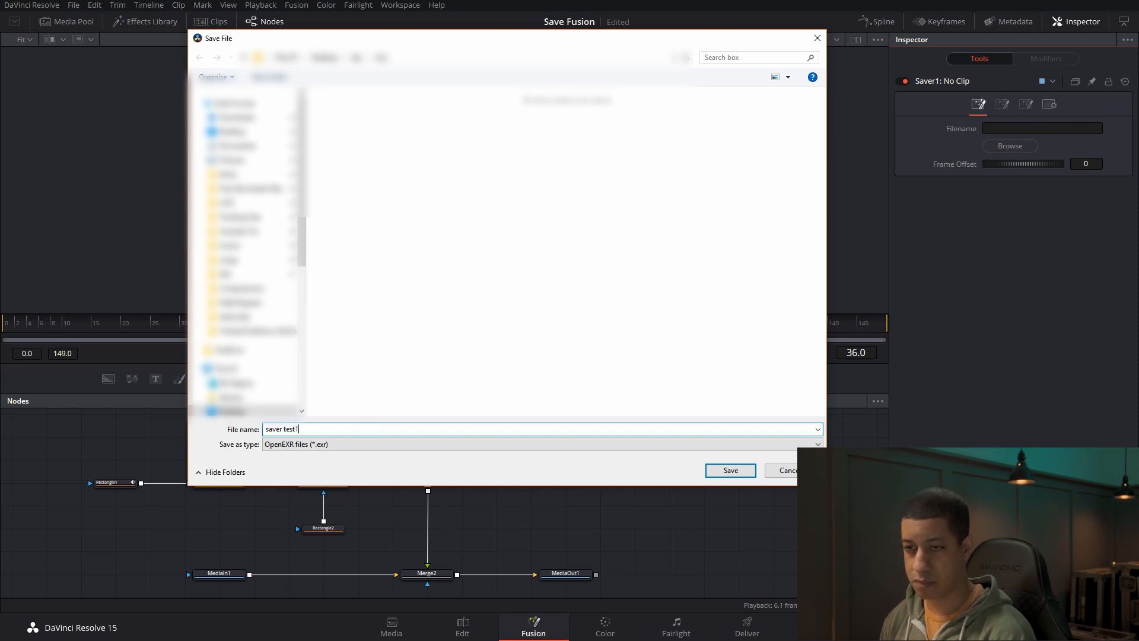
# - Create a folder named "saver1" on the Desktop and open it as the save location
pyautogui.click(234, 131)
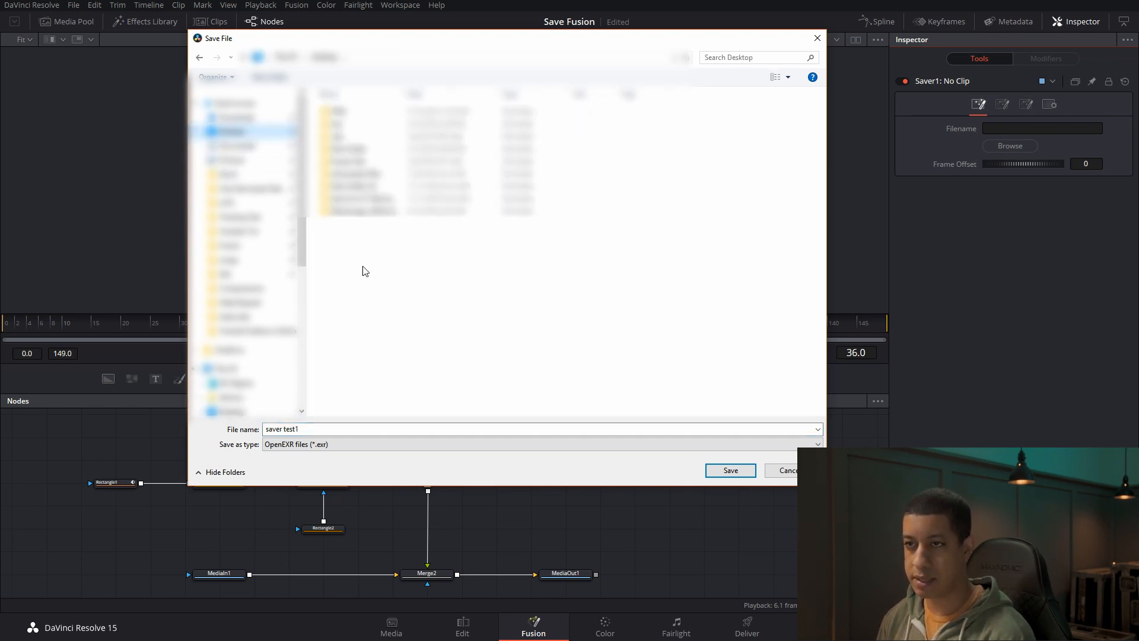
pyautogui.rightClick(378, 307)
pyautogui.moveTo(336, 446)
pyautogui.click(432, 444)
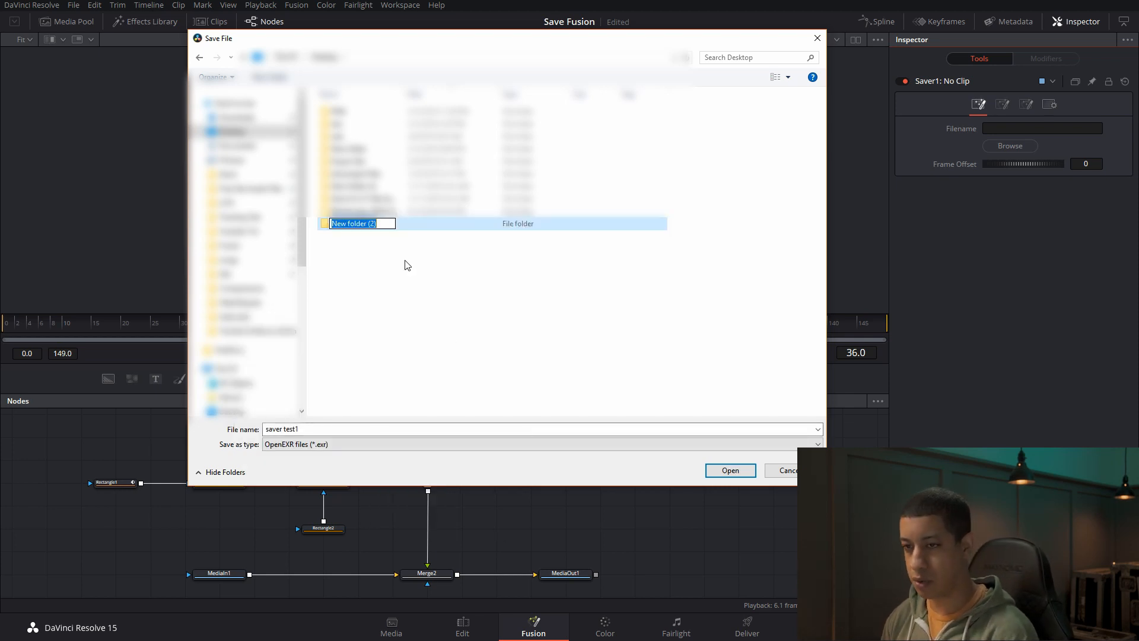
pyautogui.write('saverte')
pyautogui.press('BackSpace')
pyautogui.press('BackSpace')
pyautogui.press('BackSpace')
pyautogui.press('BackSpace')
pyautogui.press('BackSpace')
pyautogui.press('BackSpace')
pyautogui.press('BackSpace')
pyautogui.write('saver test1')
pyautogui.click(326, 223)
pyautogui.doubleClick(326, 224)
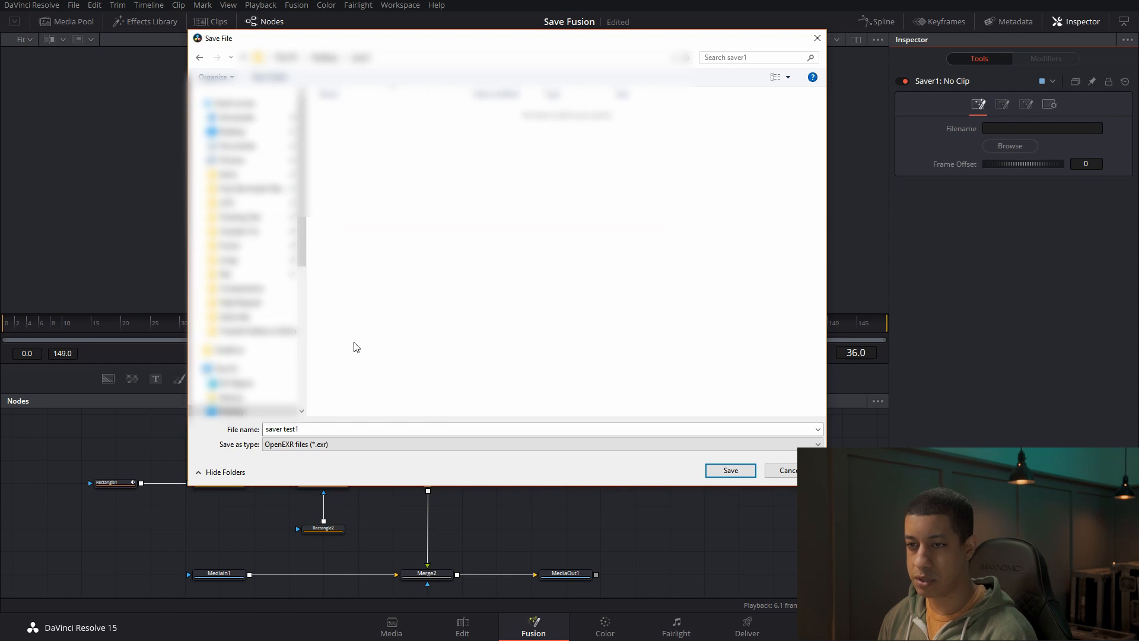
# - Set the file type to All Files, change the file name to "saver test.png", and save the output path
pyautogui.click(365, 444)
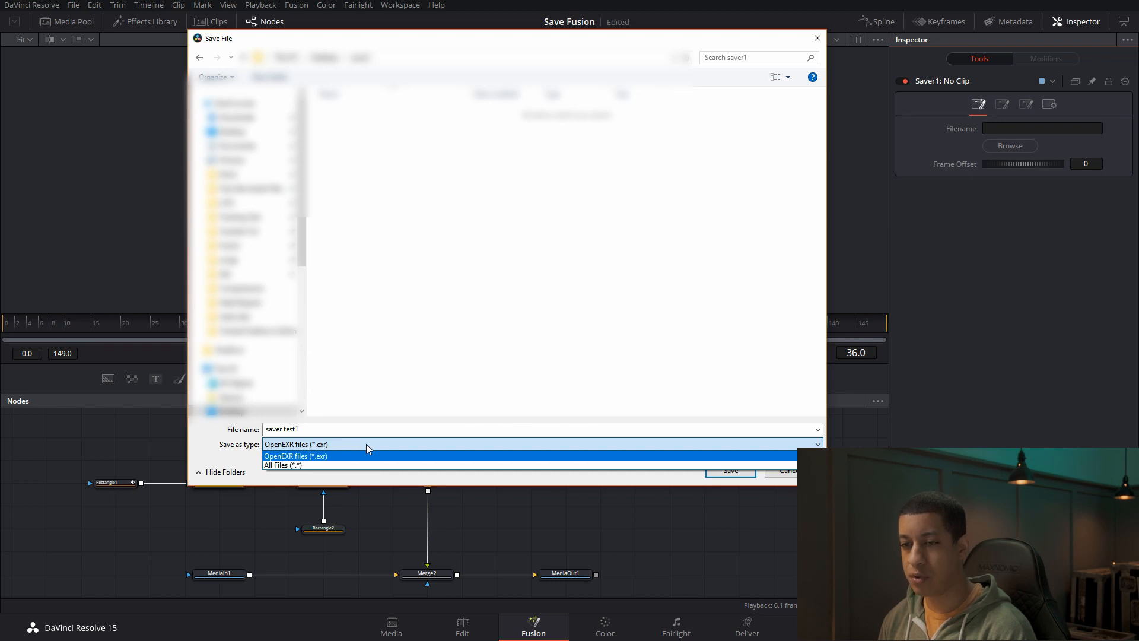
pyautogui.click(369, 465)
pyautogui.click(314, 430)
pyautogui.click(313, 431)
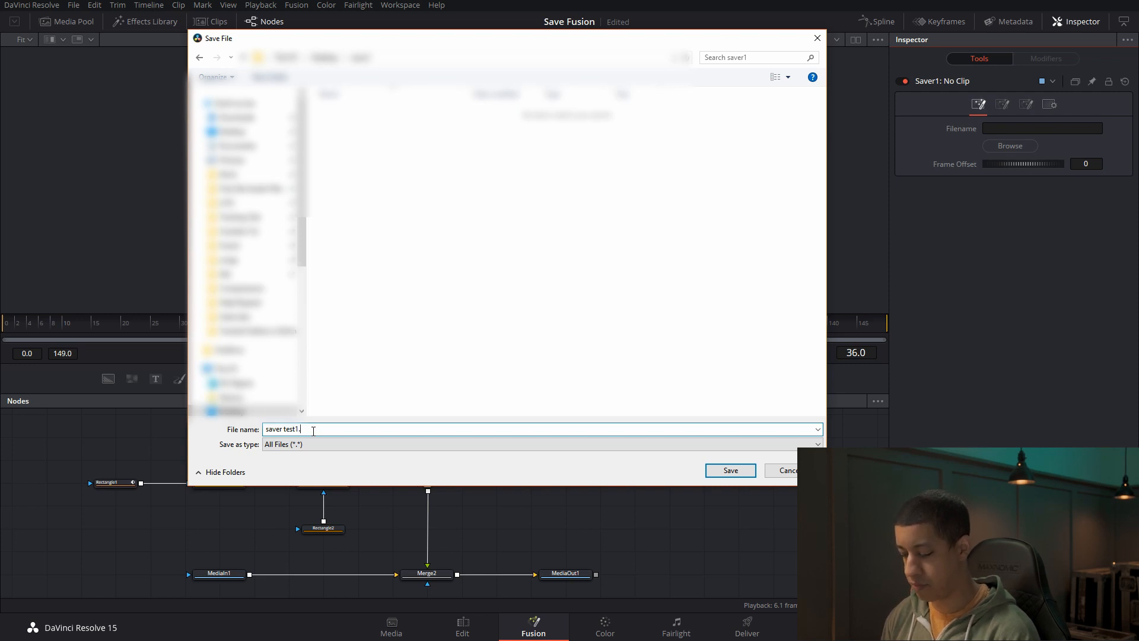
pyautogui.write('.png')
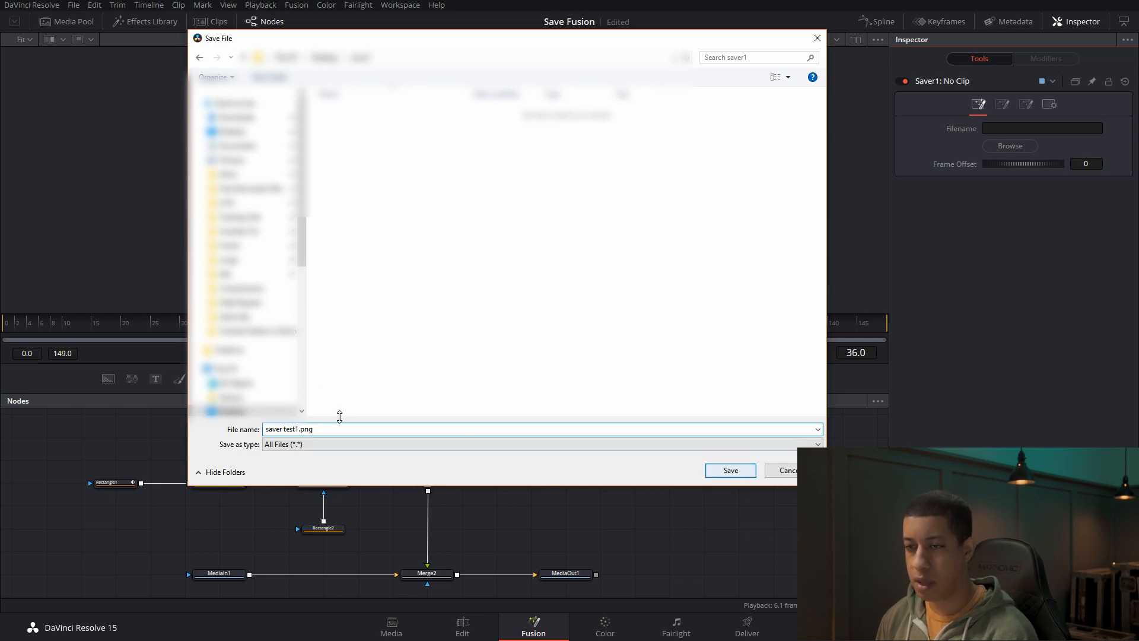
pyautogui.click(296, 429)
pyautogui.press('Delete')
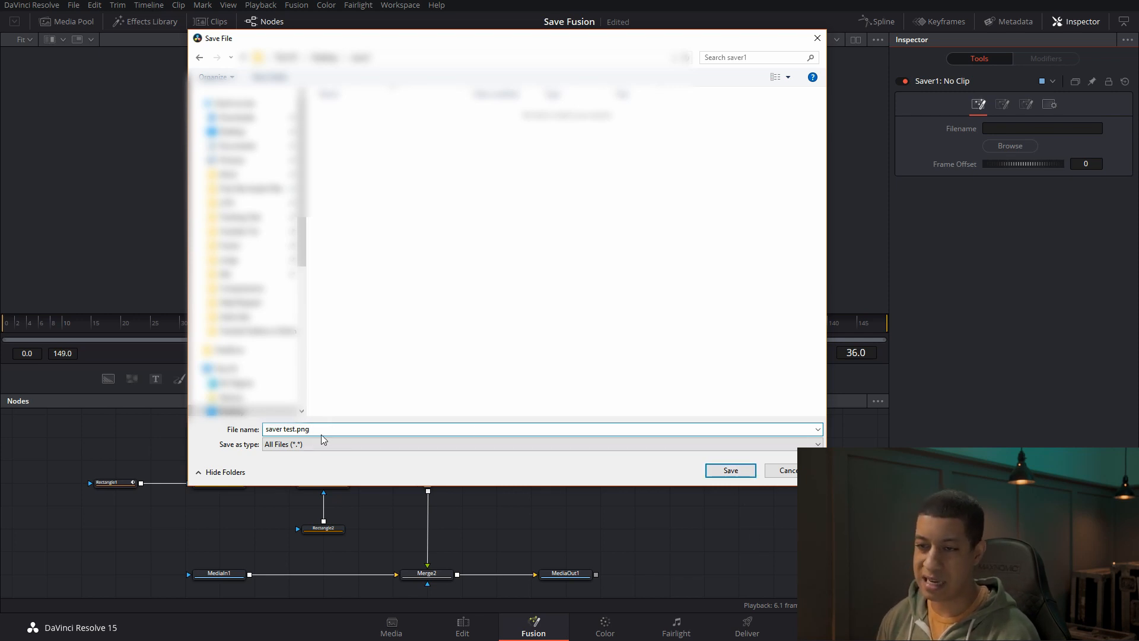
pyautogui.click(721, 473)
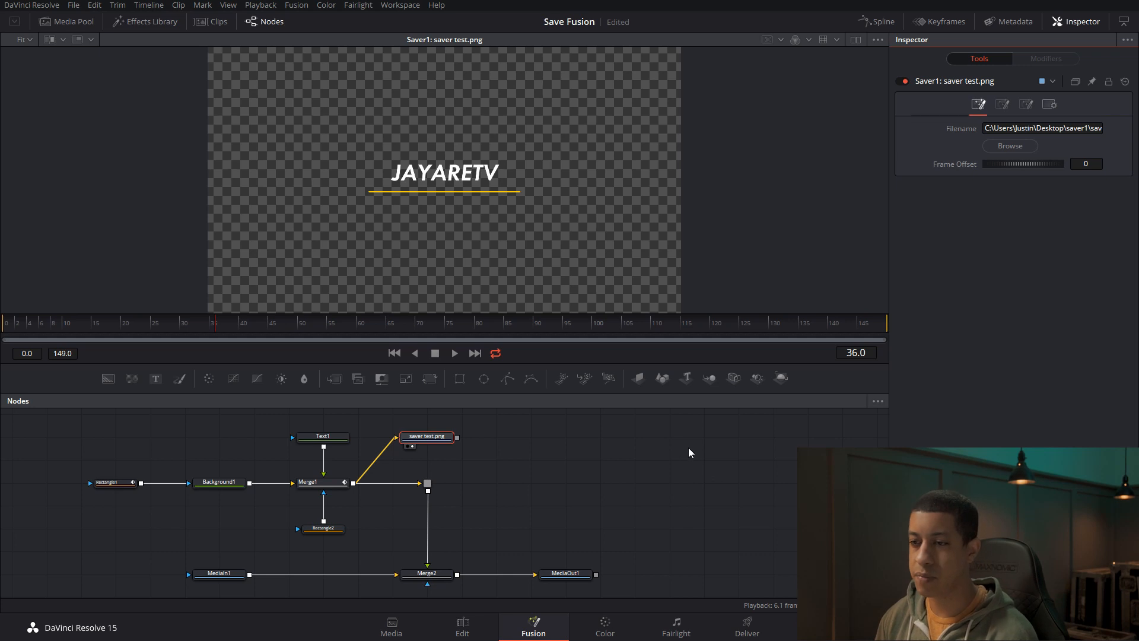
# - Move the Saver node slightly farther from Merge1 and render all savers
pyautogui.moveTo(434, 432); pyautogui.dragTo(451, 437)
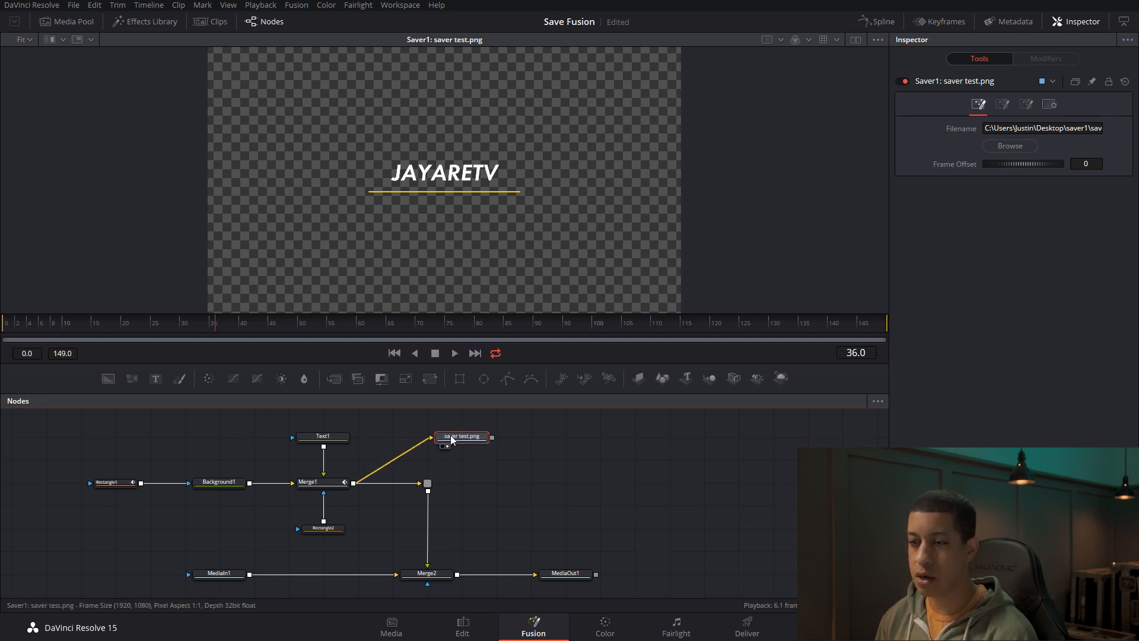
pyautogui.click(297, 5)
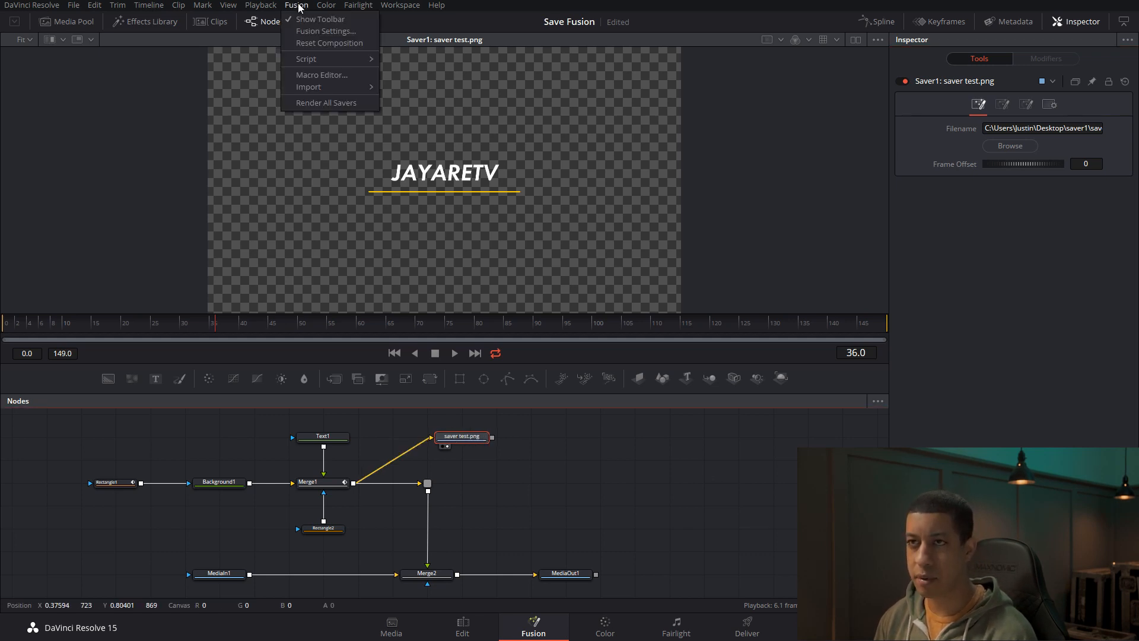
pyautogui.click(315, 104)
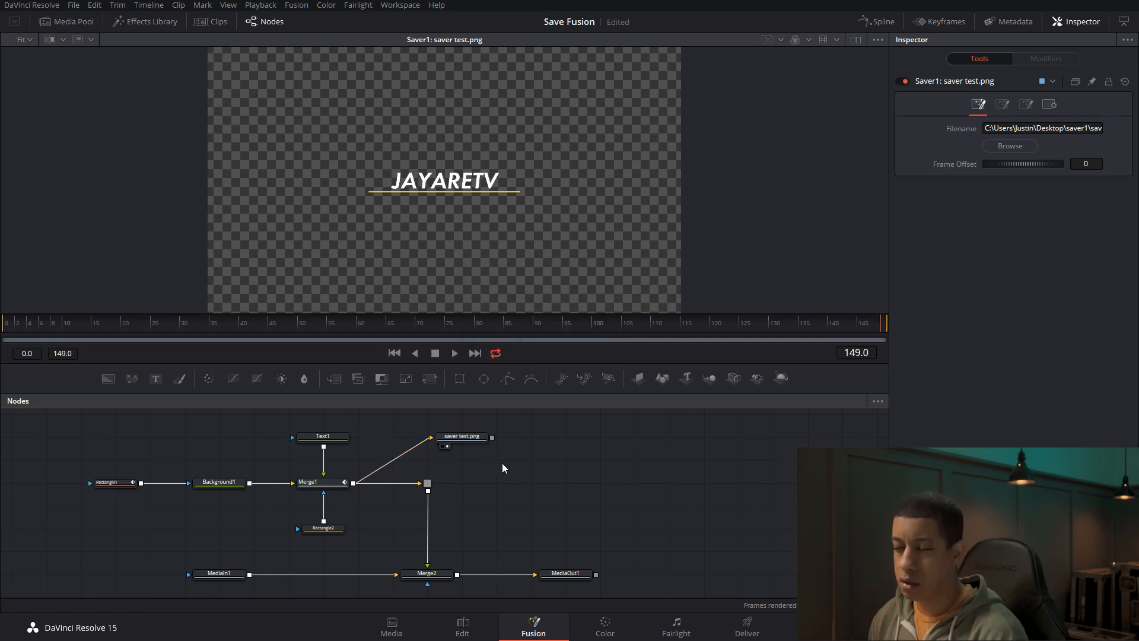
# - In the Edit page, add 4K_jpeg_winter_highway_20170117.mov to Video 1 after the last Fusion Composition and move the playhead to 01:00:19:20
pyautogui.click(469, 626)
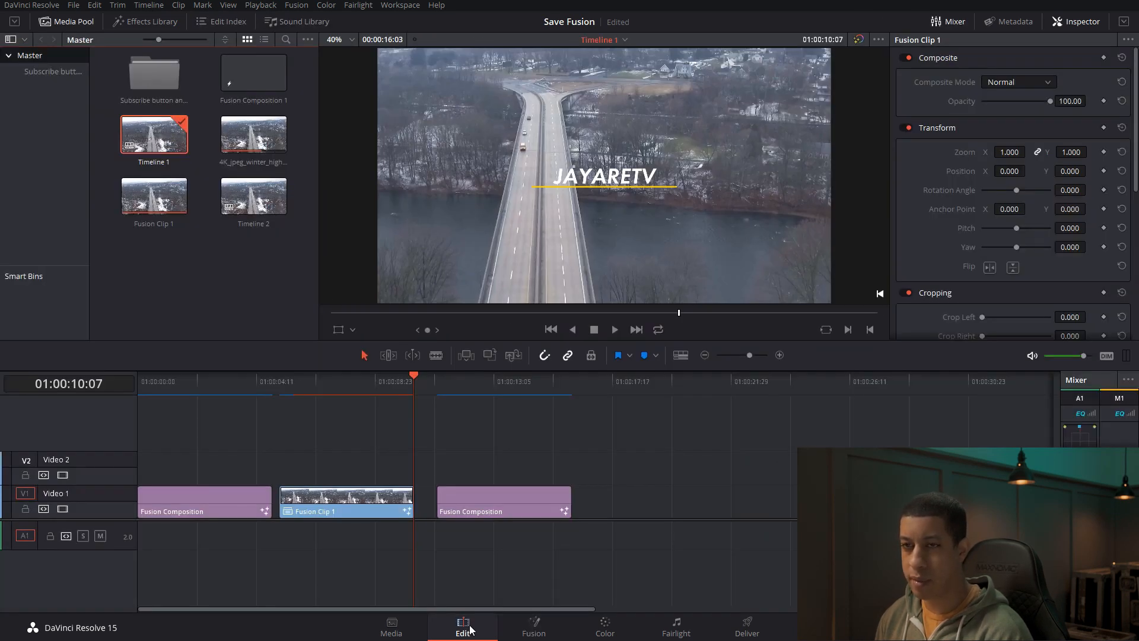
pyautogui.moveTo(253, 135); pyautogui.dragTo(626, 501)
pyautogui.click(669, 390)
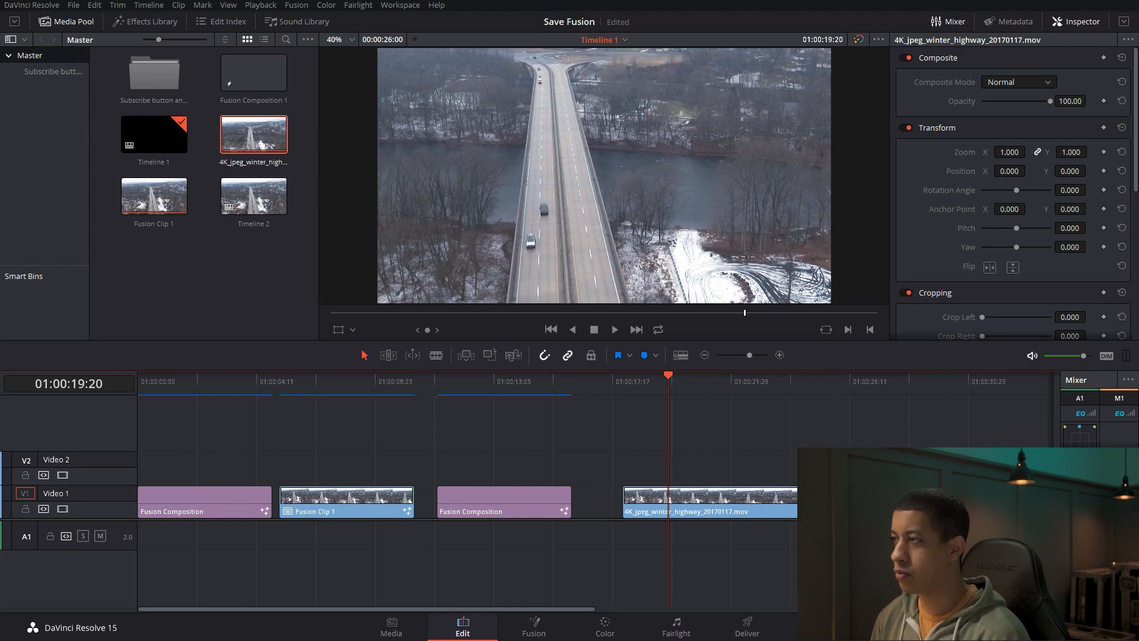
# - Import the saver1 folder with the rendered PNG sequence into the media pool as a bin and skim its clip
pyautogui.moveTo(381, 152); pyautogui.dragTo(35, 150)
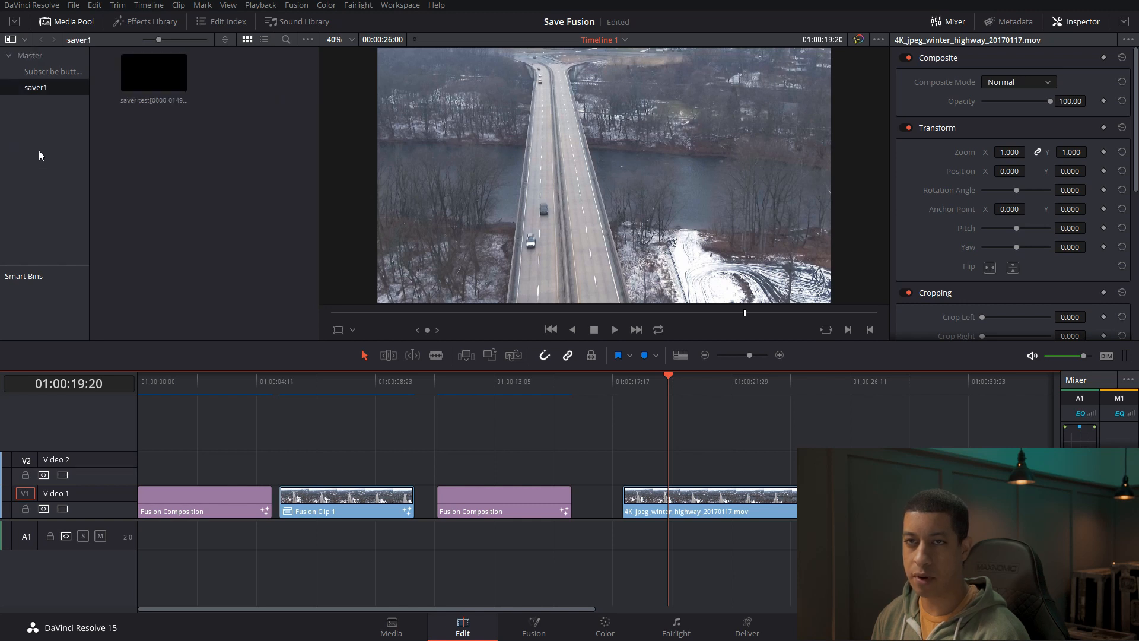
pyautogui.click(166, 83)
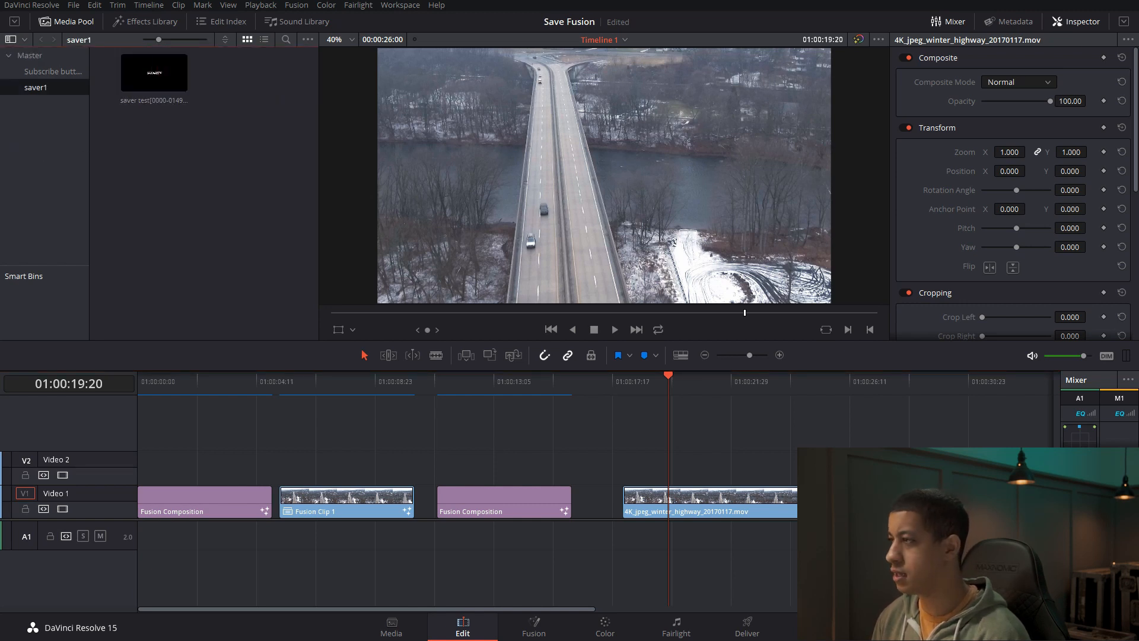
pyautogui.moveTo(555, 640); pyautogui.dragTo(555, 0)
pyautogui.scroll(-2, 796, 406)
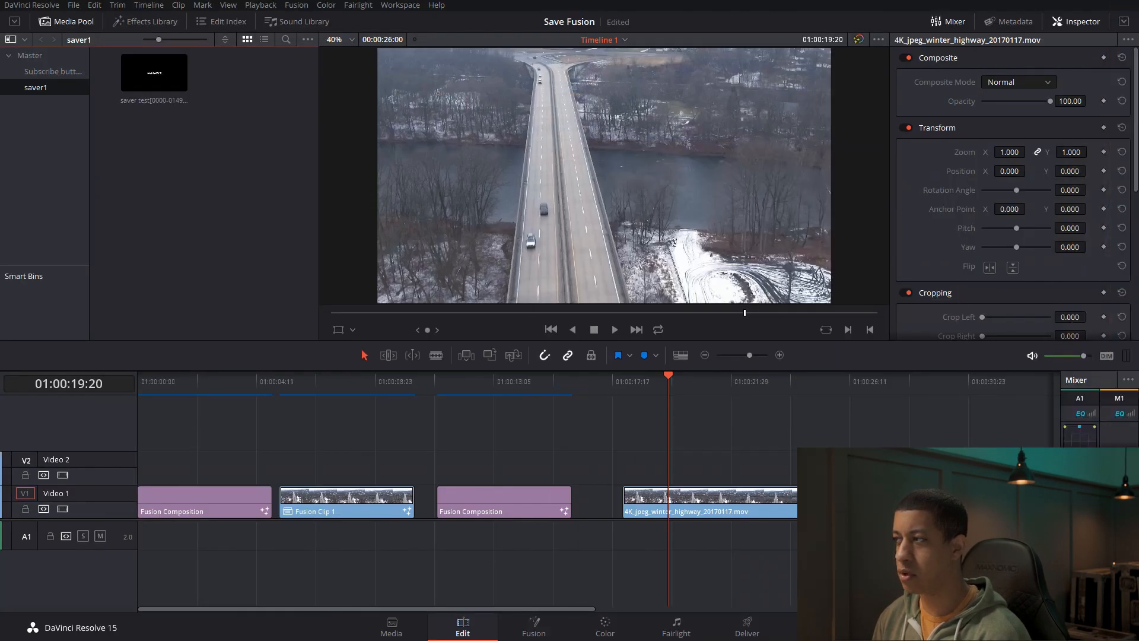
# - Place the saver test PNG sequence on Video 2 above the highway clip and move the playhead to 01:00:18:22
pyautogui.moveTo(154, 72); pyautogui.dragTo(658, 468)
pyautogui.moveTo(664, 393); pyautogui.dragTo(643, 393)
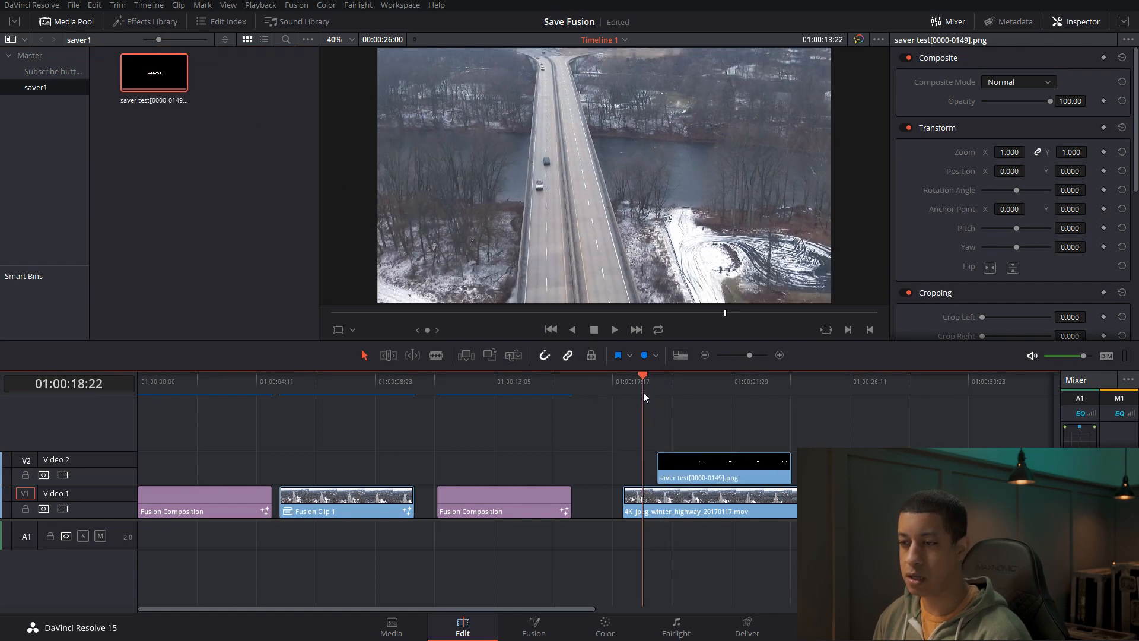
# - Play back the PNG sequence title over the highway clip to check its transparency
pyautogui.click(615, 330)
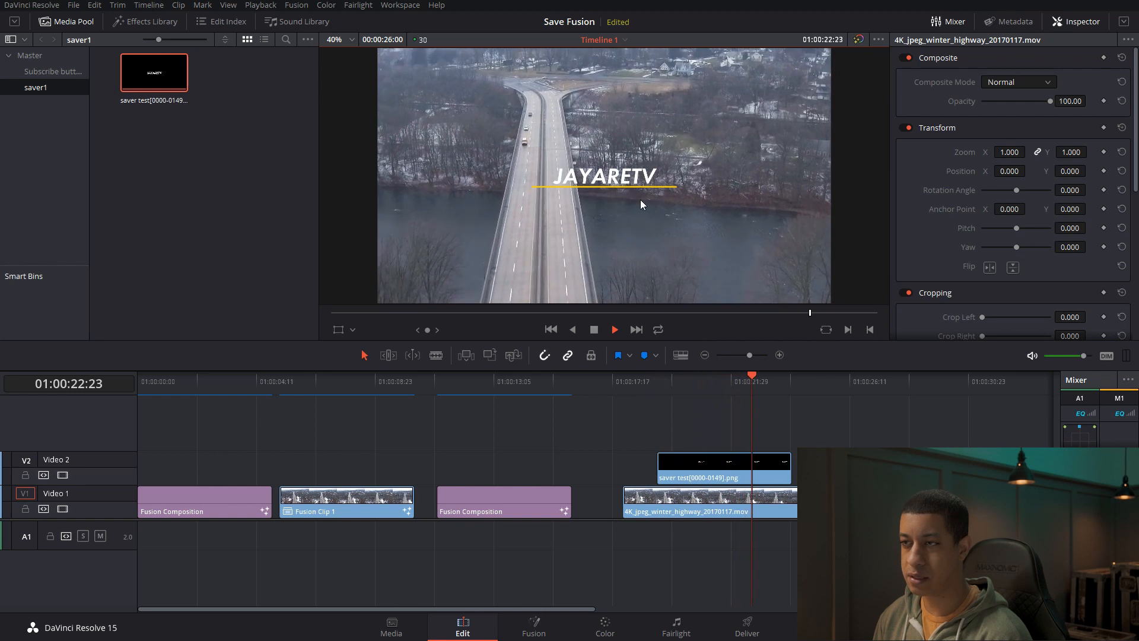
pyautogui.click(595, 333)
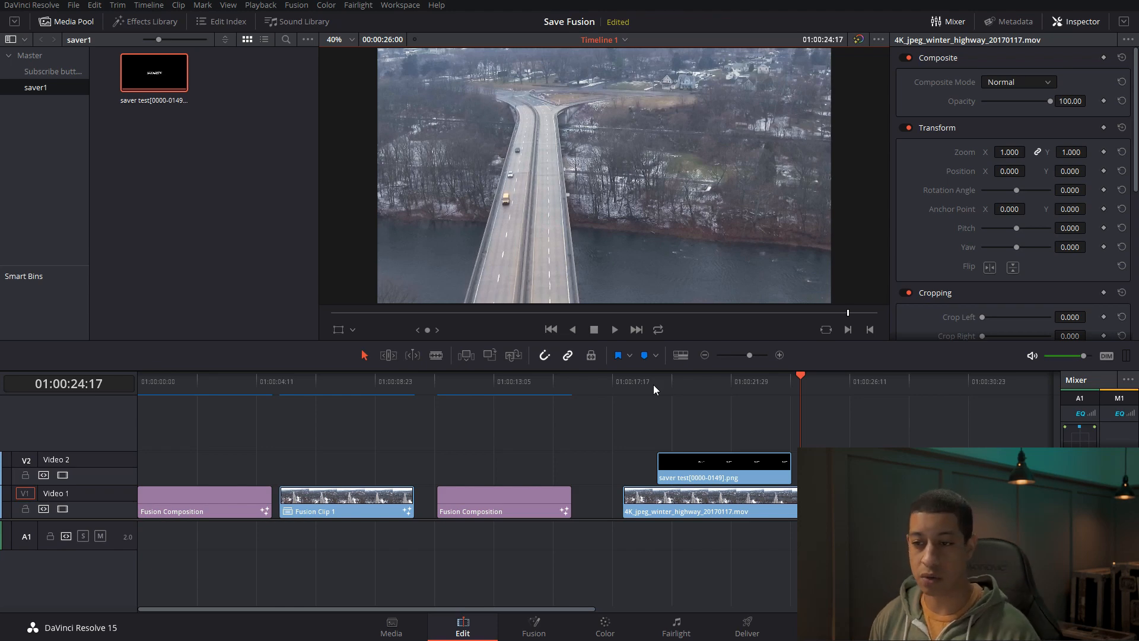
# - Open Fusion Clip 1 in the Fusion page, go to frame 49, and delete the saver test.png Saver node
pyautogui.click(289, 384)
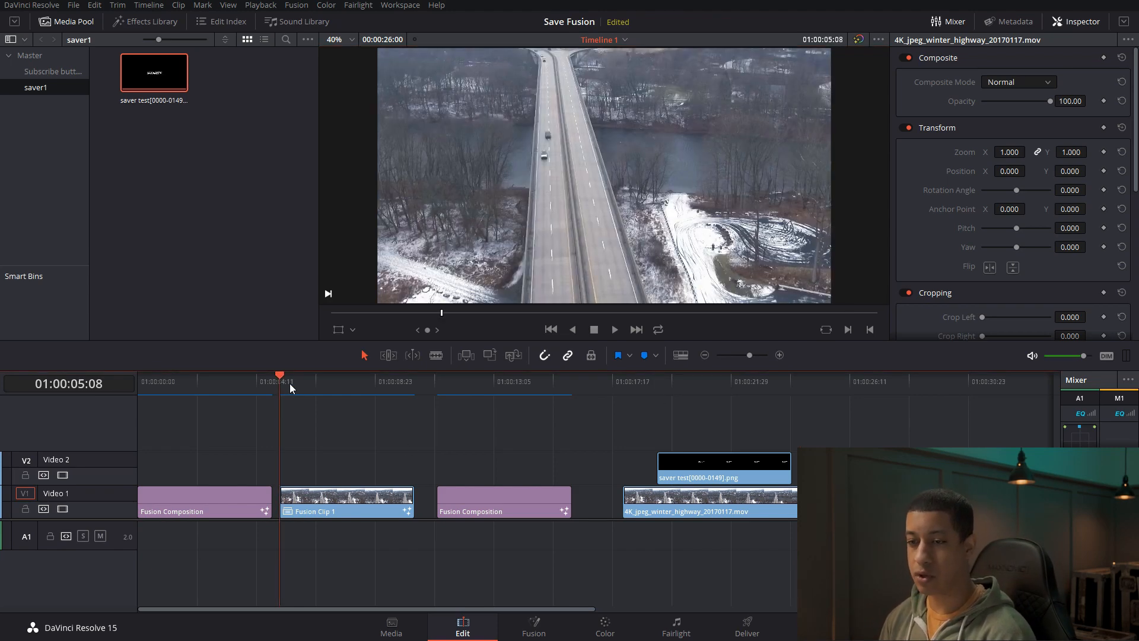
pyautogui.click(522, 633)
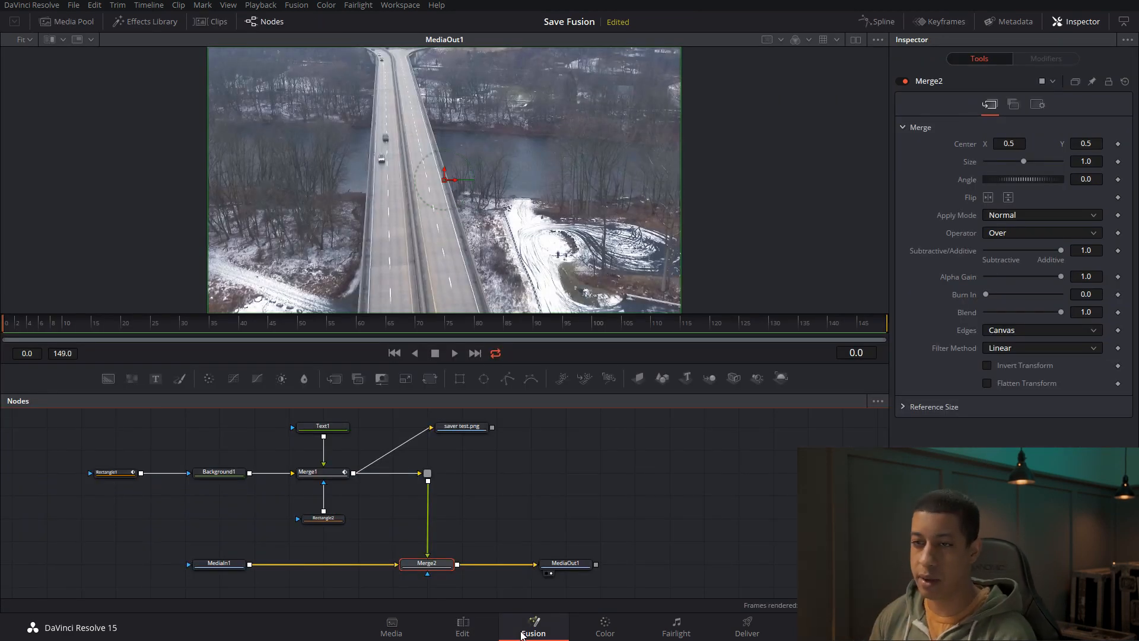
pyautogui.moveTo(239, 326); pyautogui.dragTo(292, 327)
pyautogui.moveTo(504, 442); pyautogui.dragTo(435, 432)
pyautogui.press('Delete')
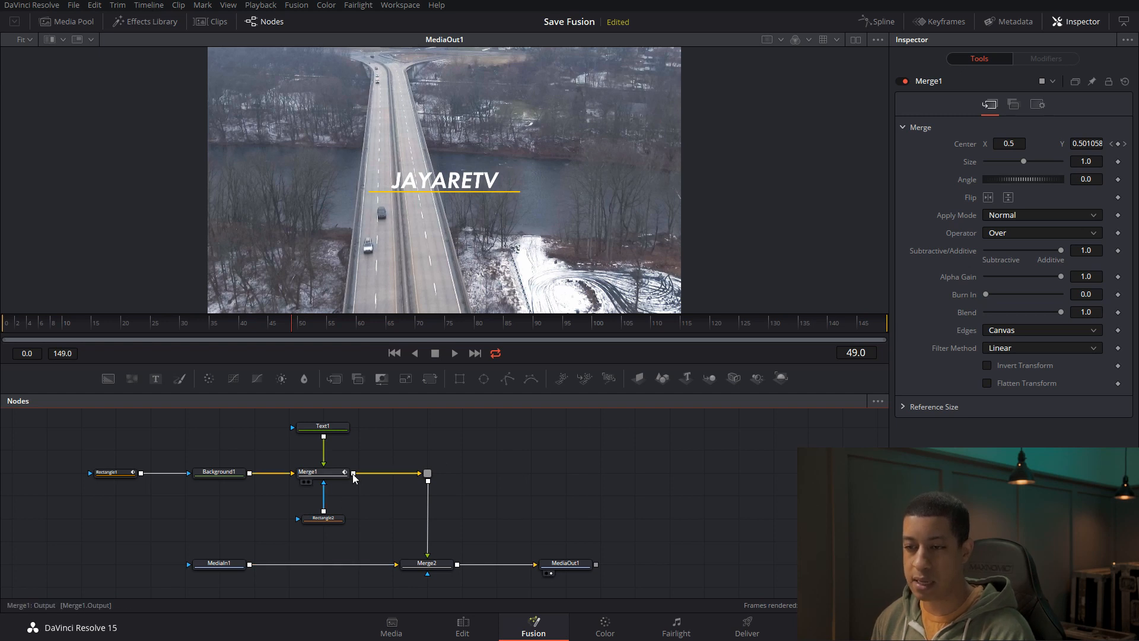
# - Route Merge1 directly into MediaOut1, bypassing Merge2 and MediaIn1, and preview the title in the Edit page at 01:00:06:15
pyautogui.moveTo(201, 567); pyautogui.dragTo(170, 573)
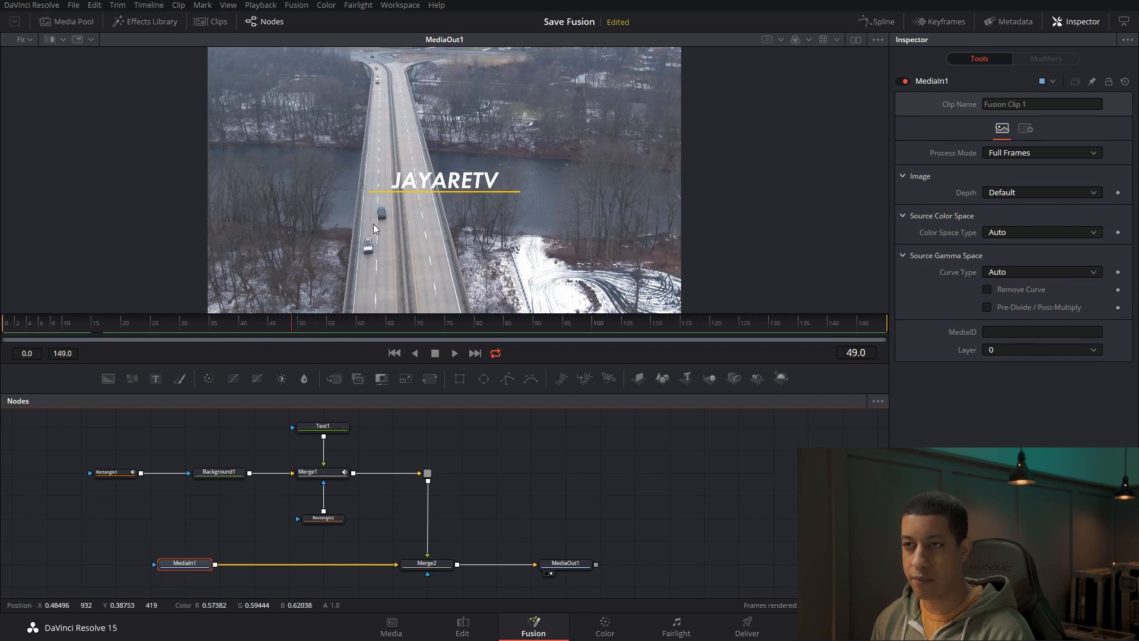
pyautogui.moveTo(353, 473); pyautogui.dragTo(453, 435)
pyautogui.moveTo(511, 483); pyautogui.dragTo(518, 497)
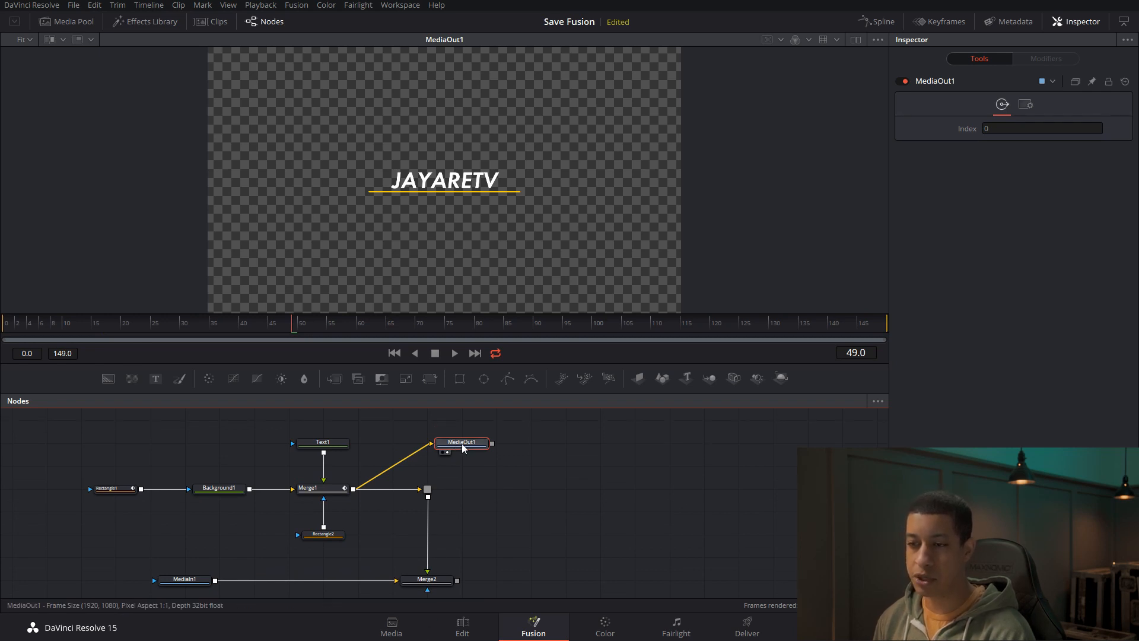
pyautogui.click(468, 633)
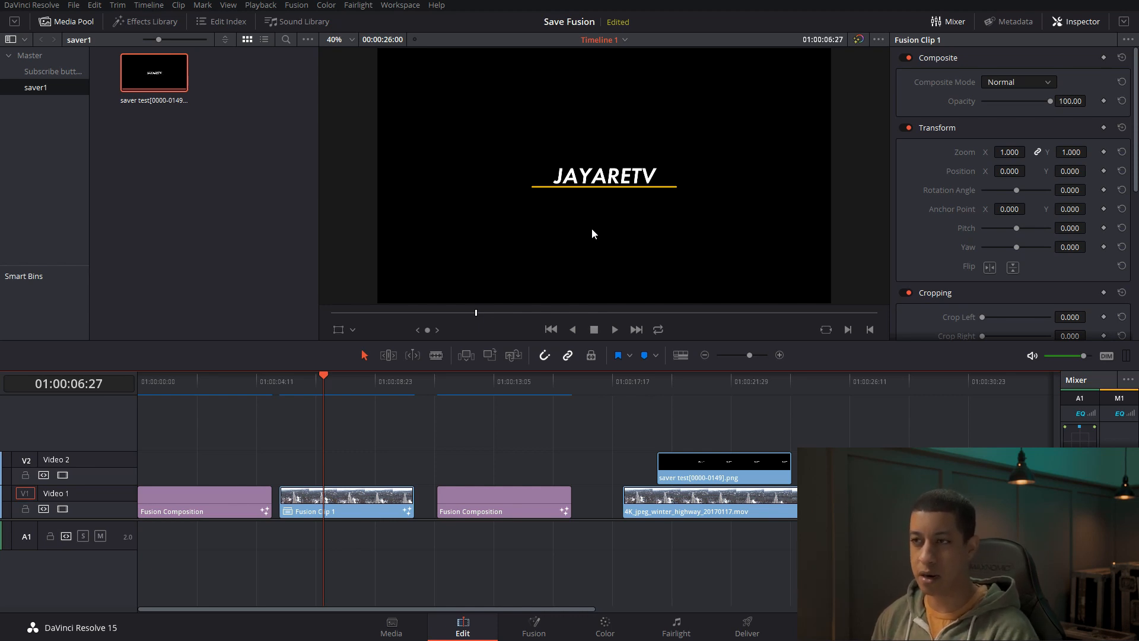
pyautogui.moveTo(324, 410)
pyautogui.mouseDown()
pyautogui.moveTo(304, 394)
pyautogui.moveTo(315, 395)
pyautogui.mouseUp()
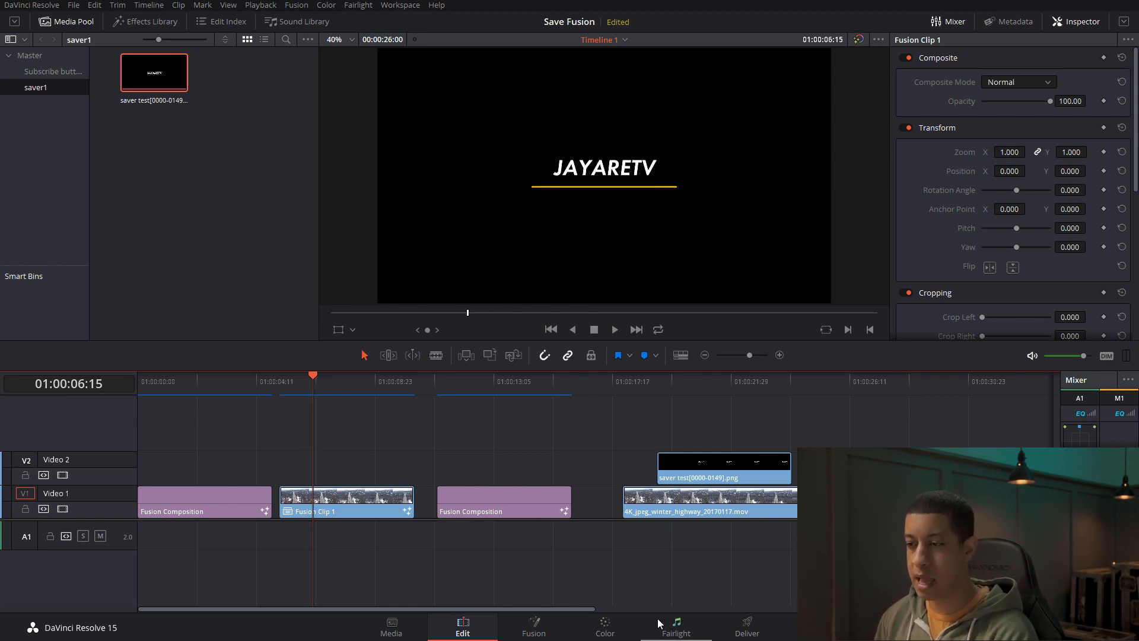
# - In the Deliver page, set rendering to individual clips and limit the render range to the Fusion Clip
pyautogui.click(748, 635)
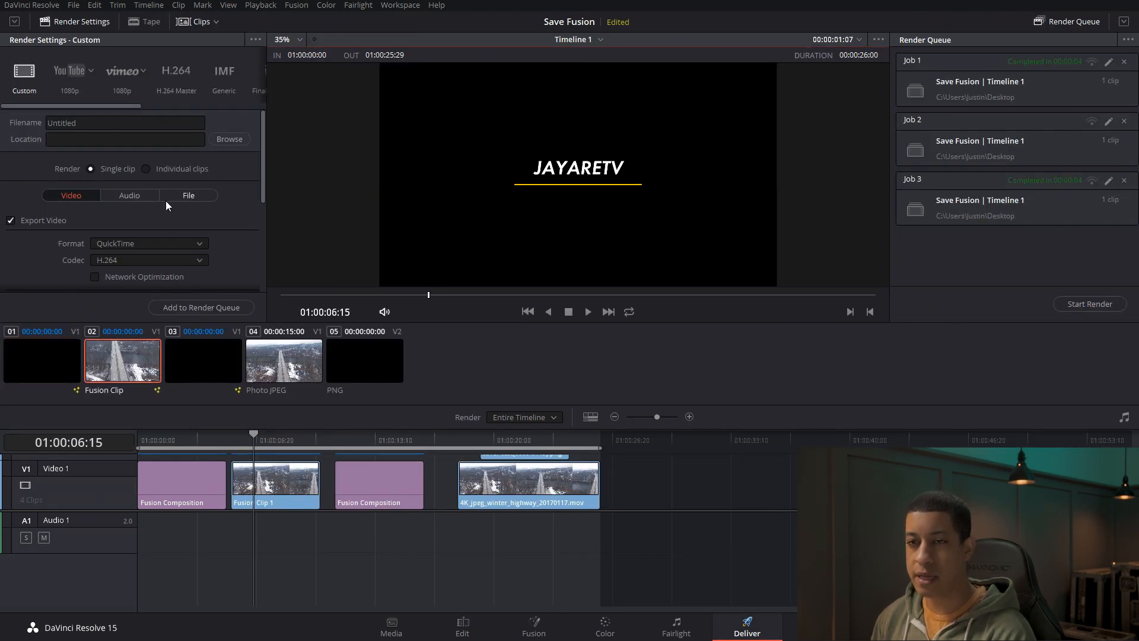
pyautogui.click(163, 169)
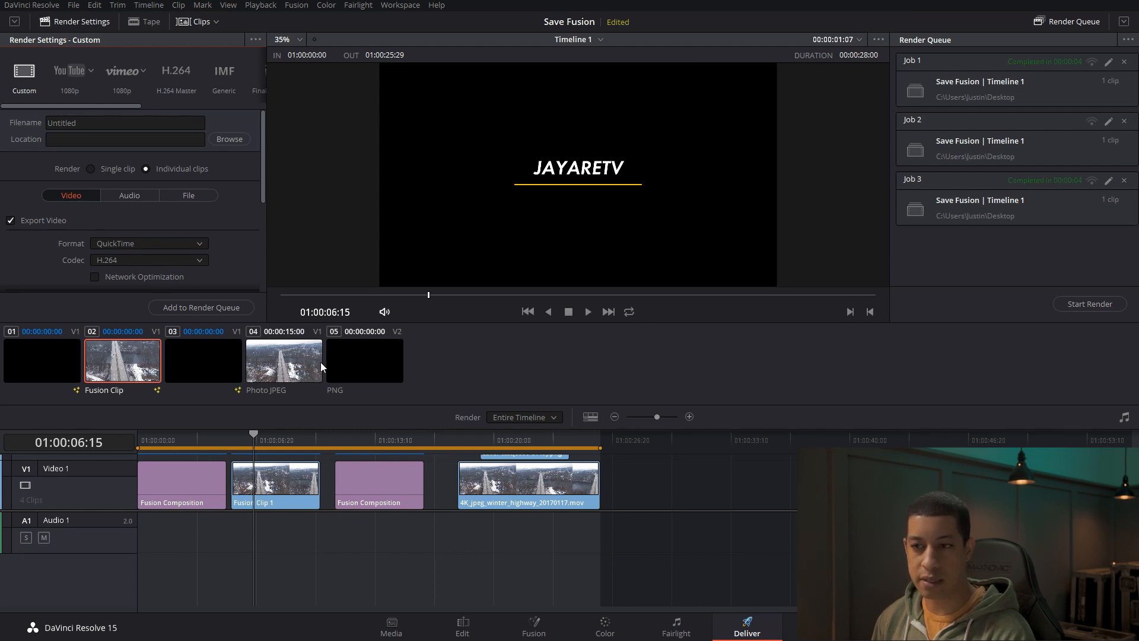
pyautogui.rightClick(118, 361)
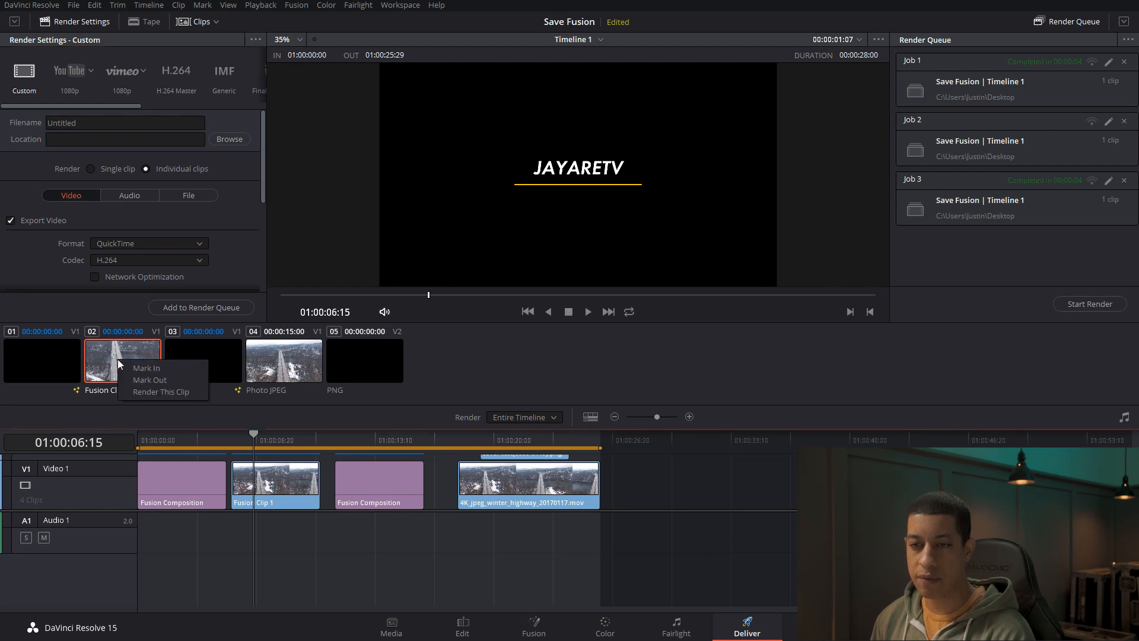
pyautogui.click(148, 393)
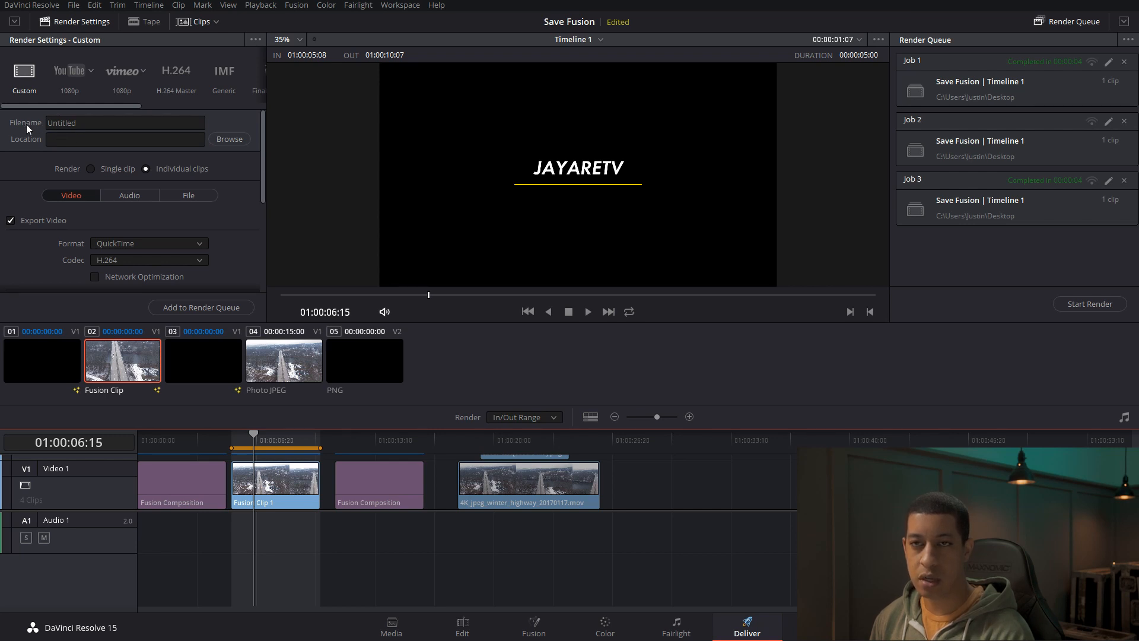
# - Expand the render settings, set the codec to DNxHR with type DNxHR HQ, and enable Export Alpha
pyautogui.moveTo(263, 158); pyautogui.dragTo(269, 208)
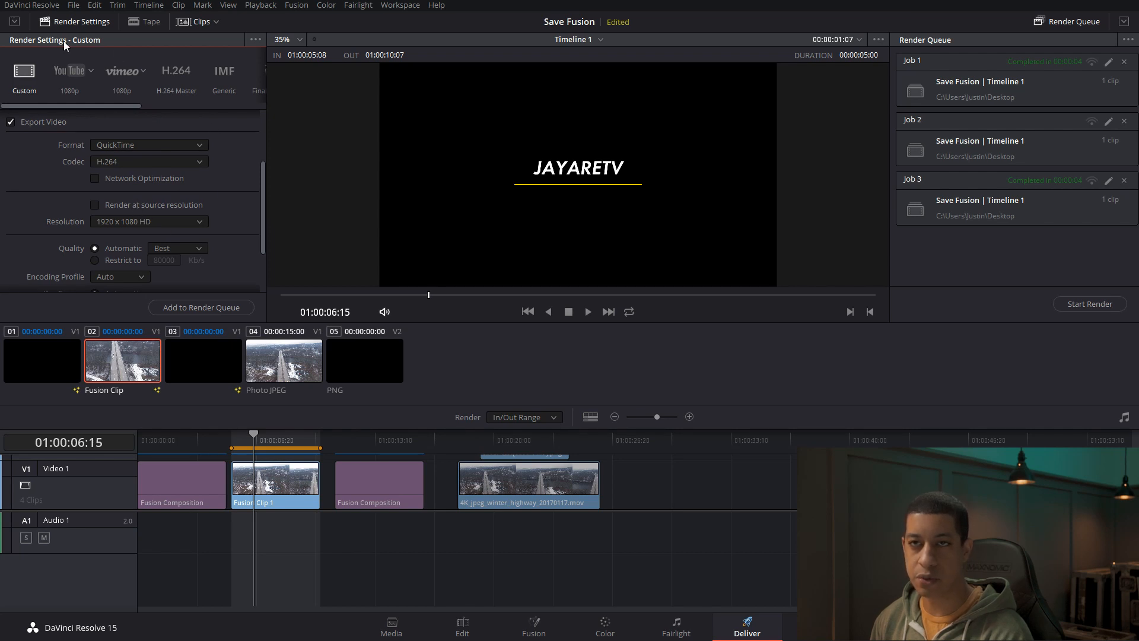
pyautogui.click(15, 21)
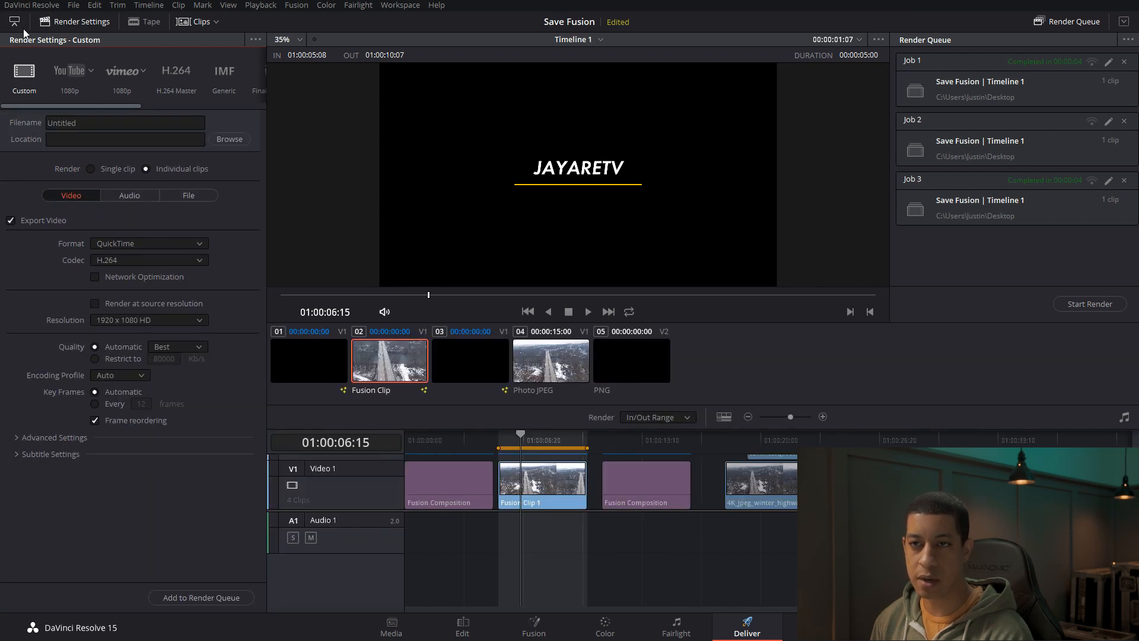
pyautogui.click(122, 259)
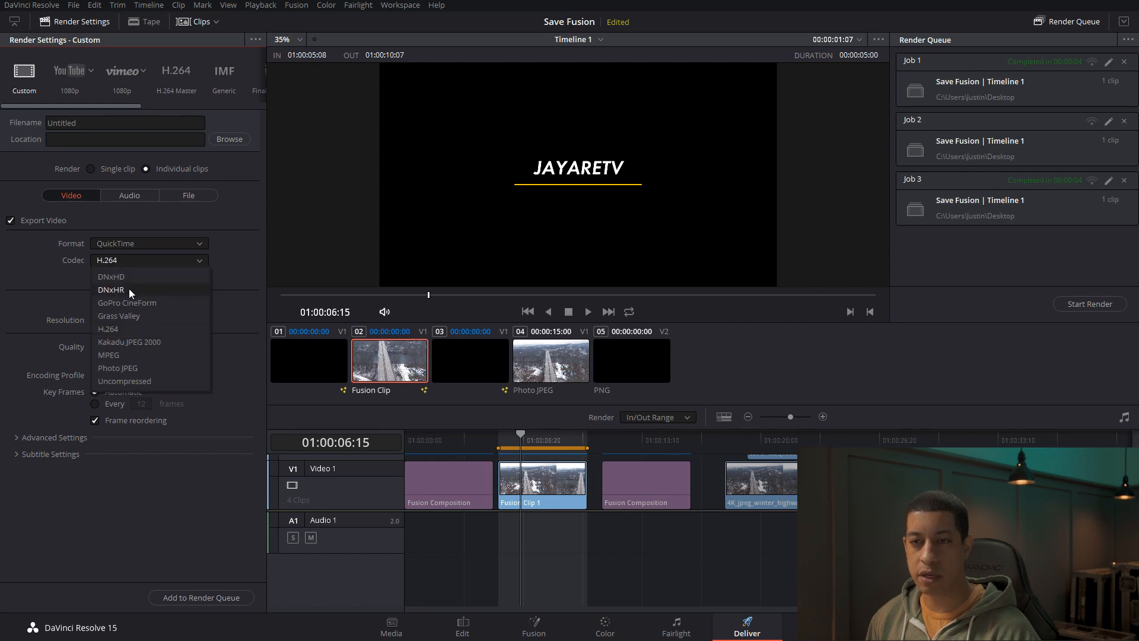
pyautogui.click(129, 288)
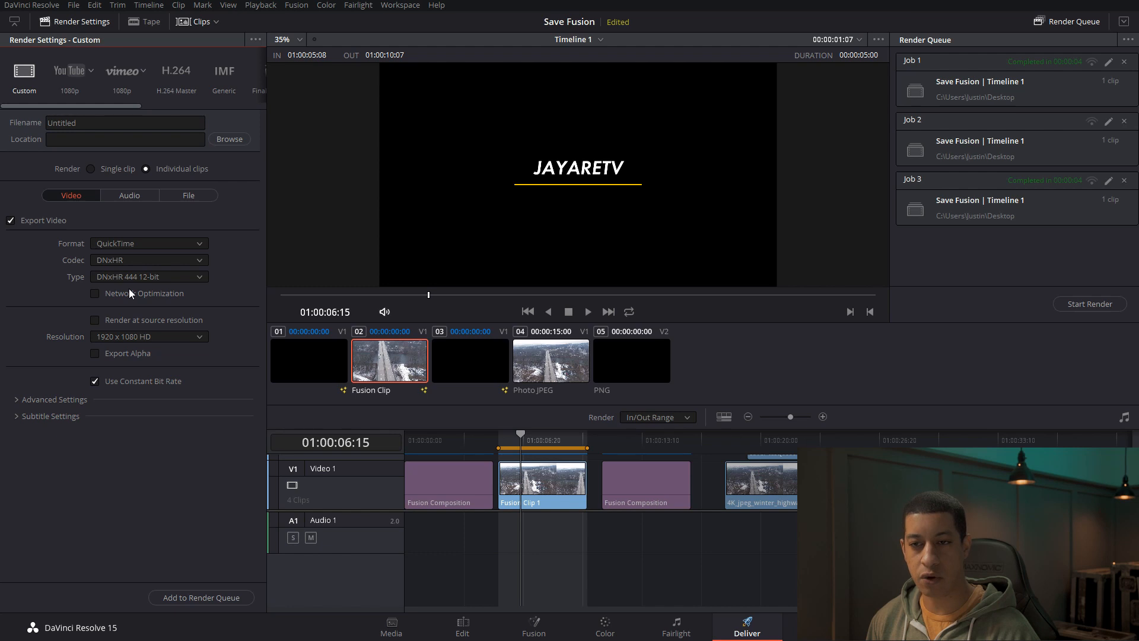
pyautogui.click(129, 354)
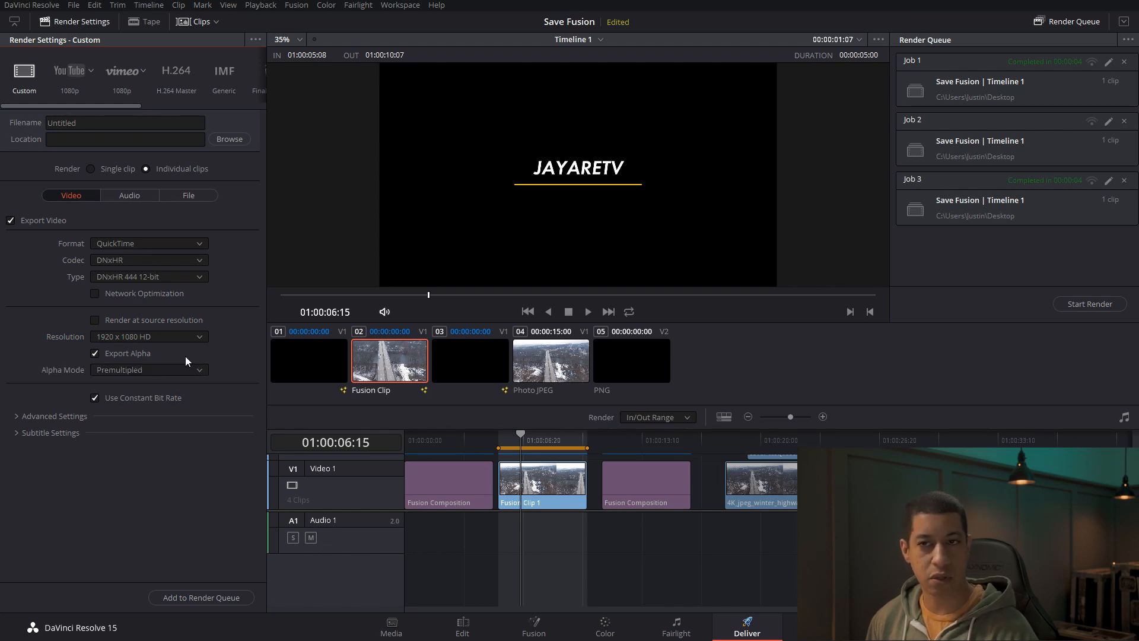
pyautogui.click(191, 277)
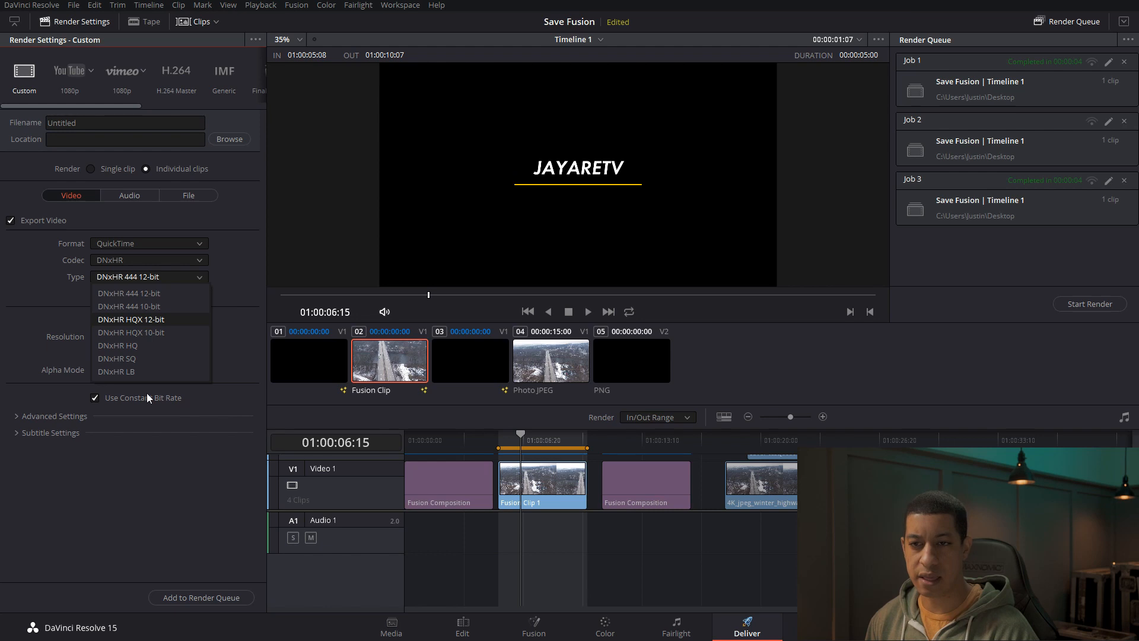
pyautogui.click(155, 345)
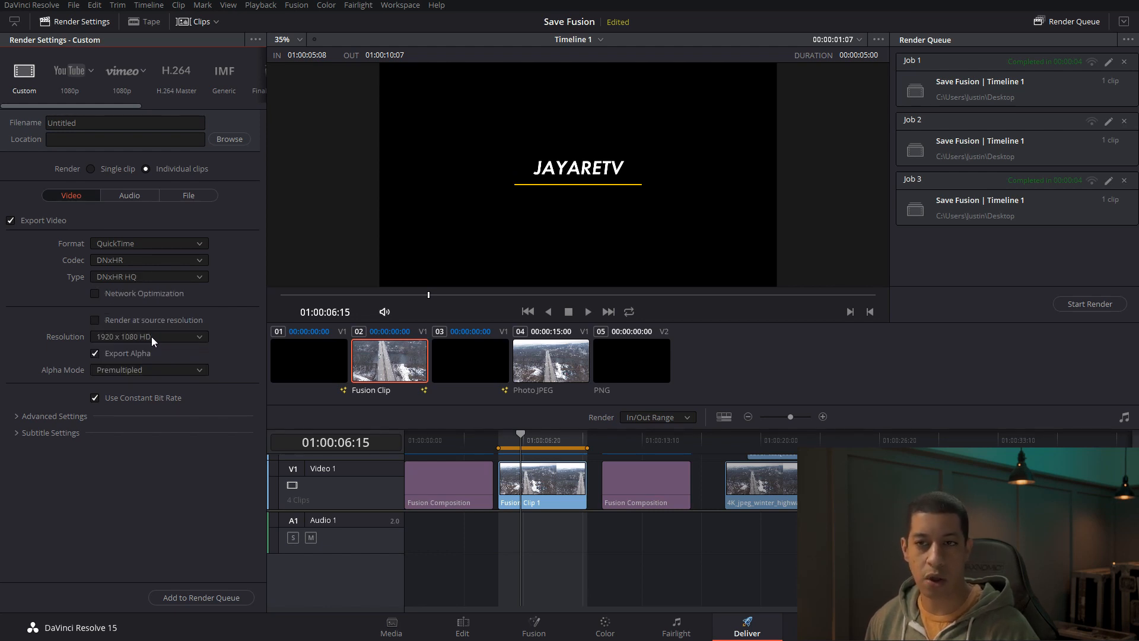
pyautogui.click(159, 279)
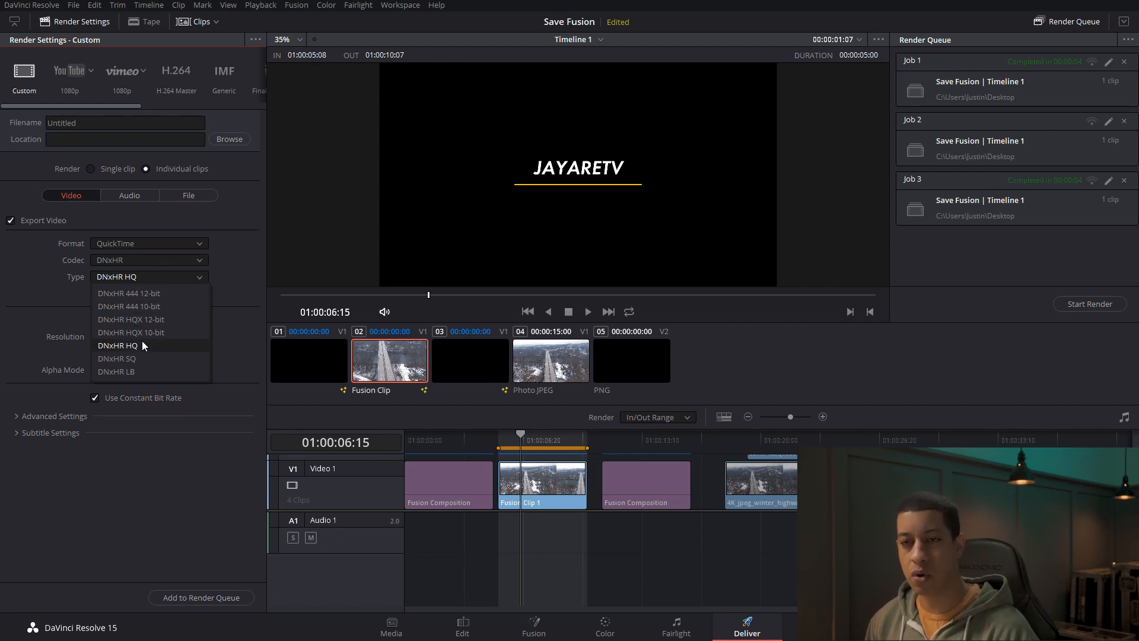
pyautogui.click(199, 262)
pyautogui.click(199, 261)
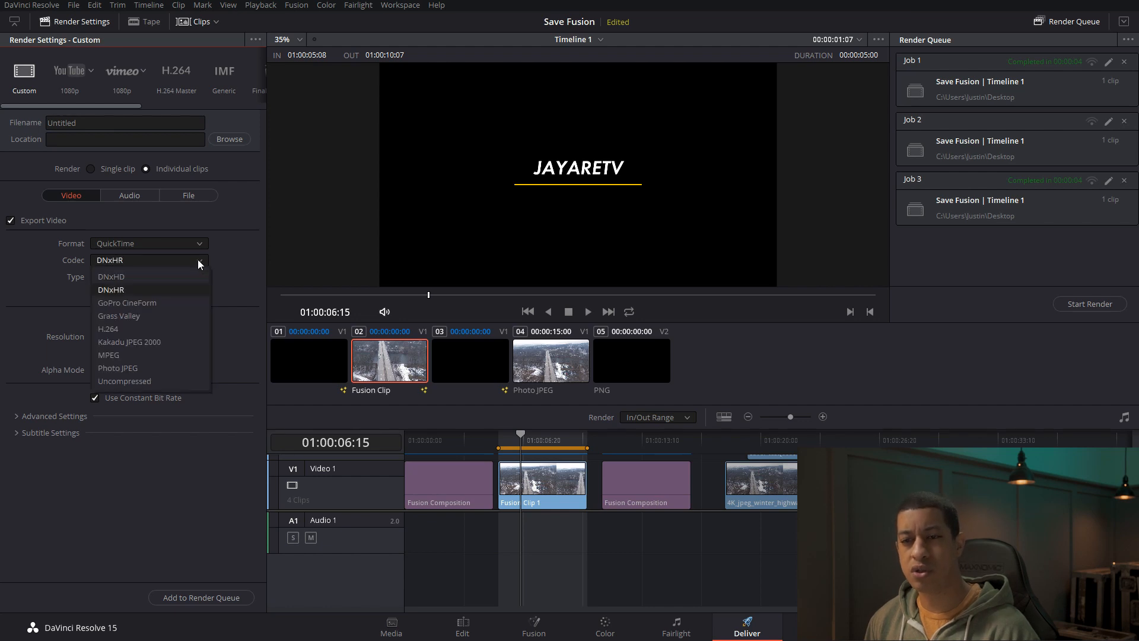
pyautogui.click(167, 290)
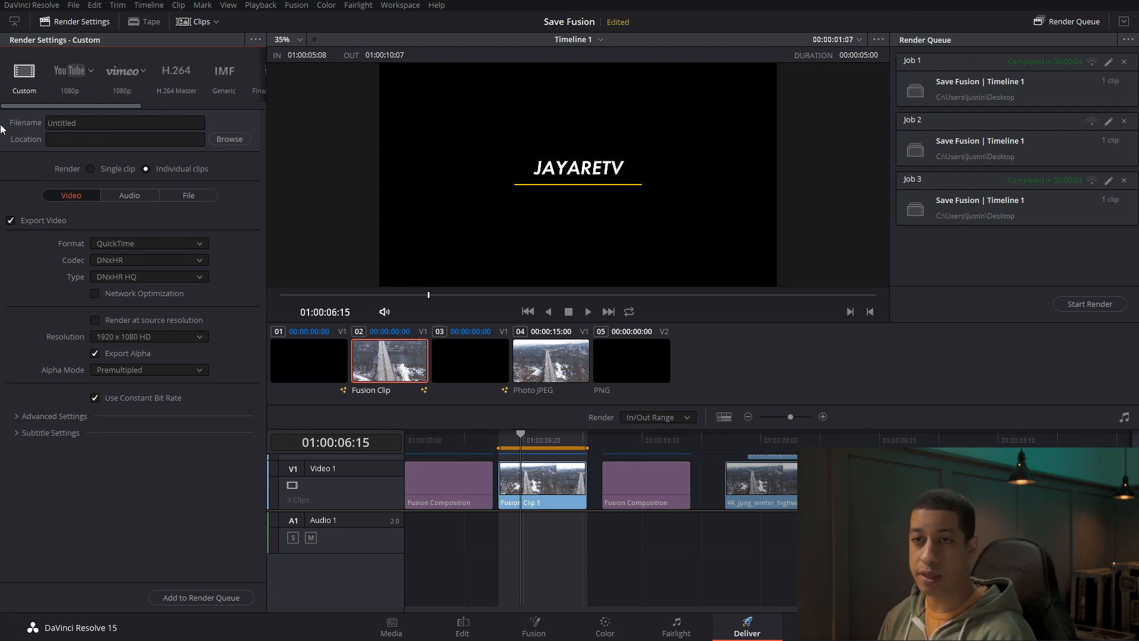
# - Name the render file saver1 and set its location to the saver1 folder on the Desktop
pyautogui.click(143, 124)
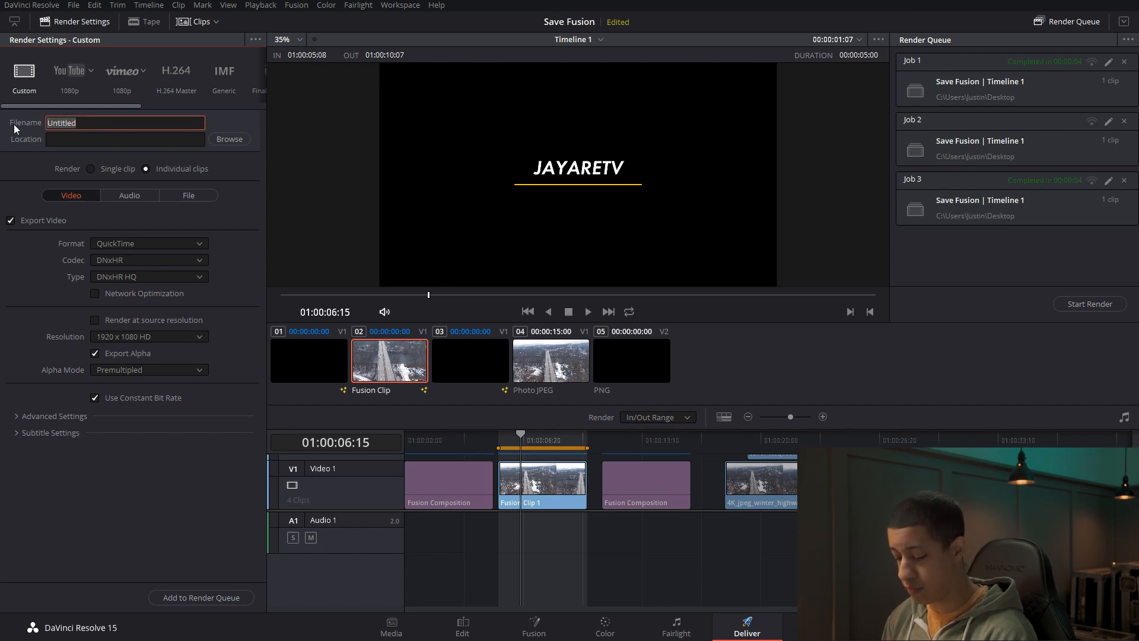
pyautogui.write('saver1')
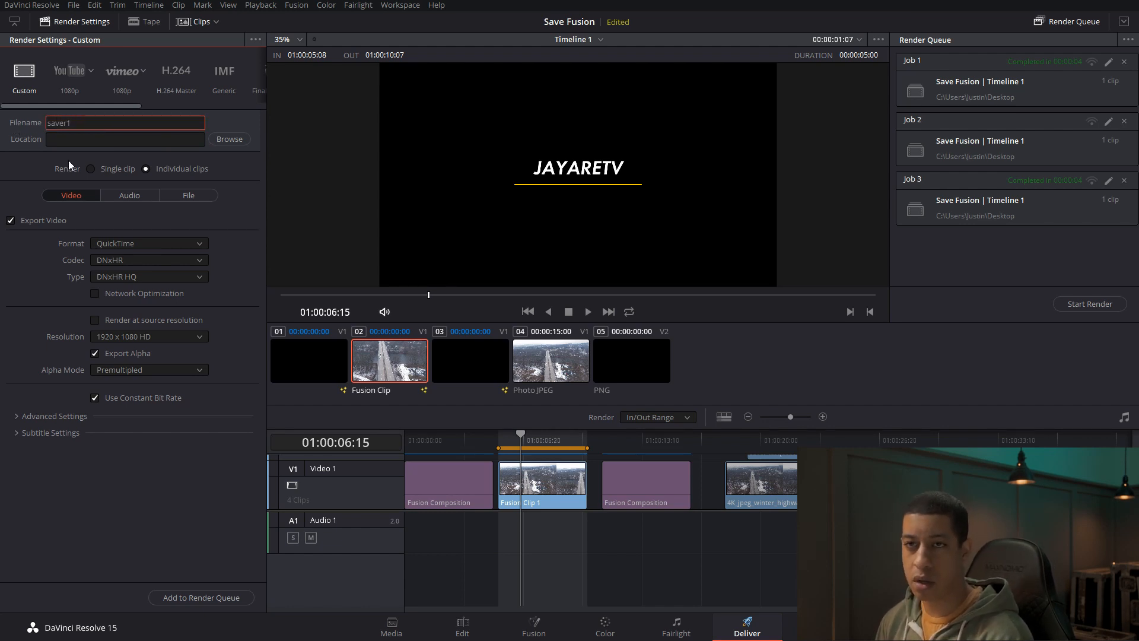
pyautogui.click(219, 135)
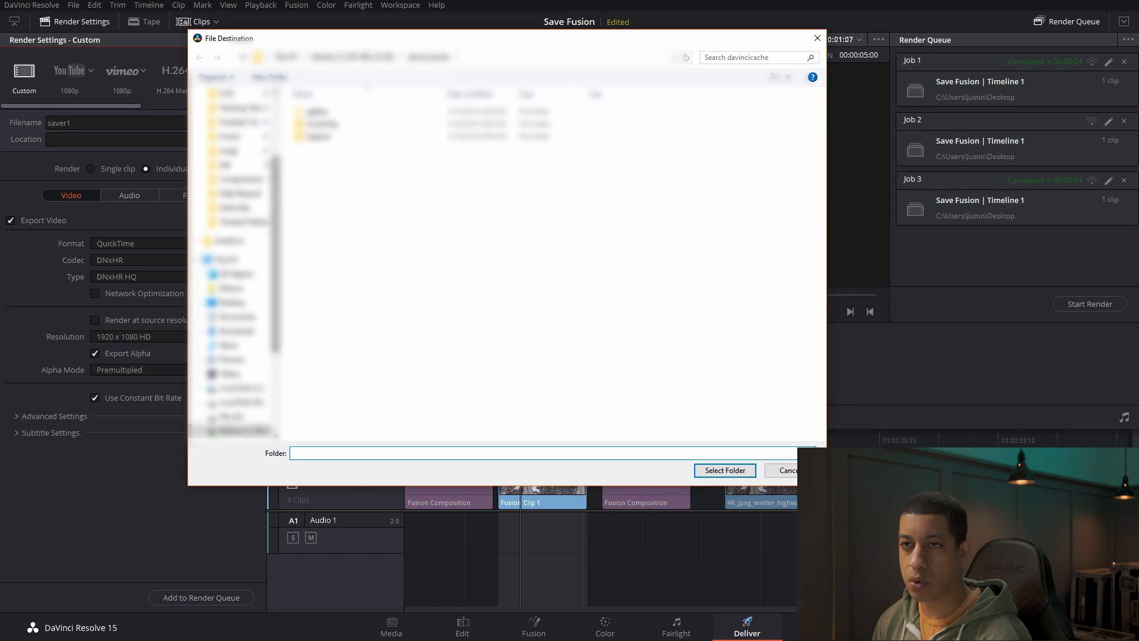
pyautogui.moveTo(276, 166); pyautogui.dragTo(275, 126)
pyautogui.click(239, 132)
pyautogui.click(318, 113)
pyautogui.click(724, 470)
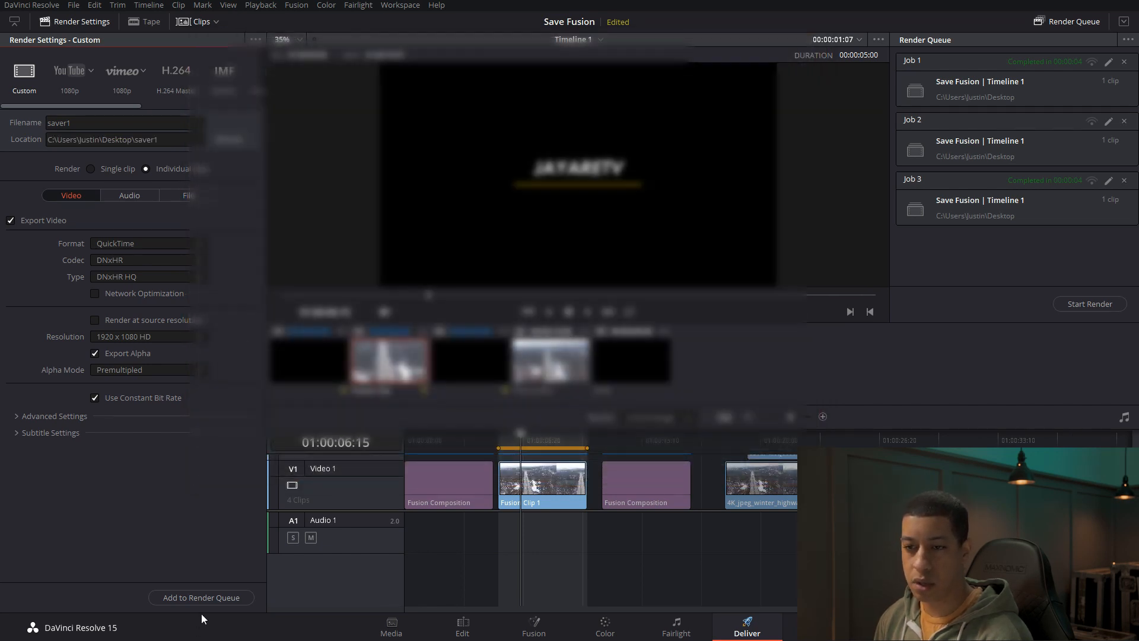
# - Add the clip to the render queue and start rendering the new job
pyautogui.click(211, 598)
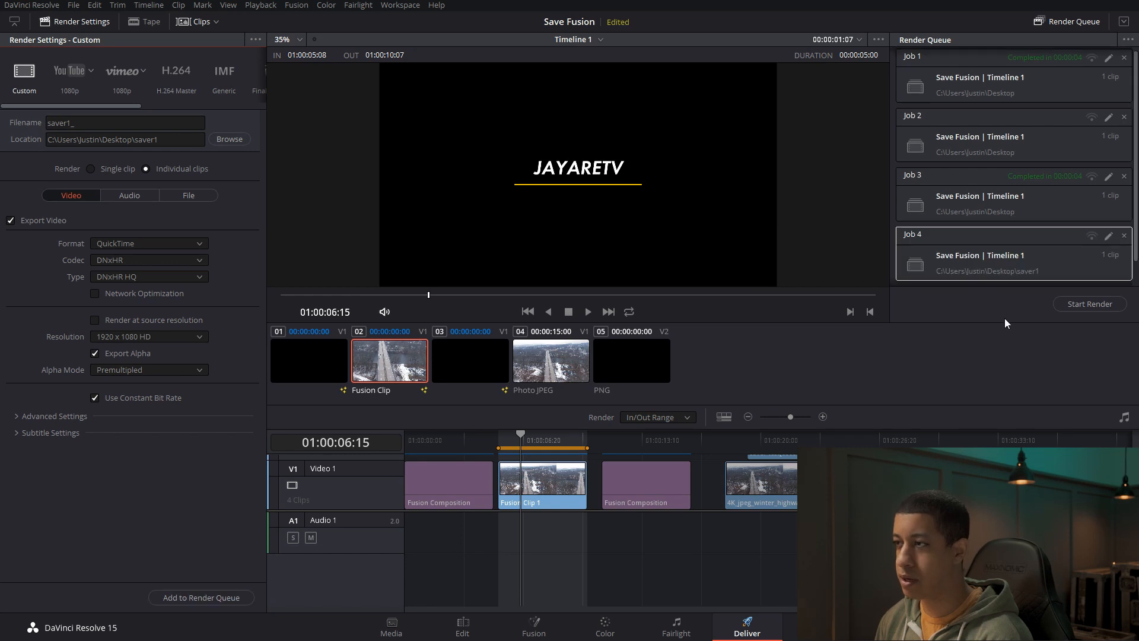
pyautogui.click(1097, 303)
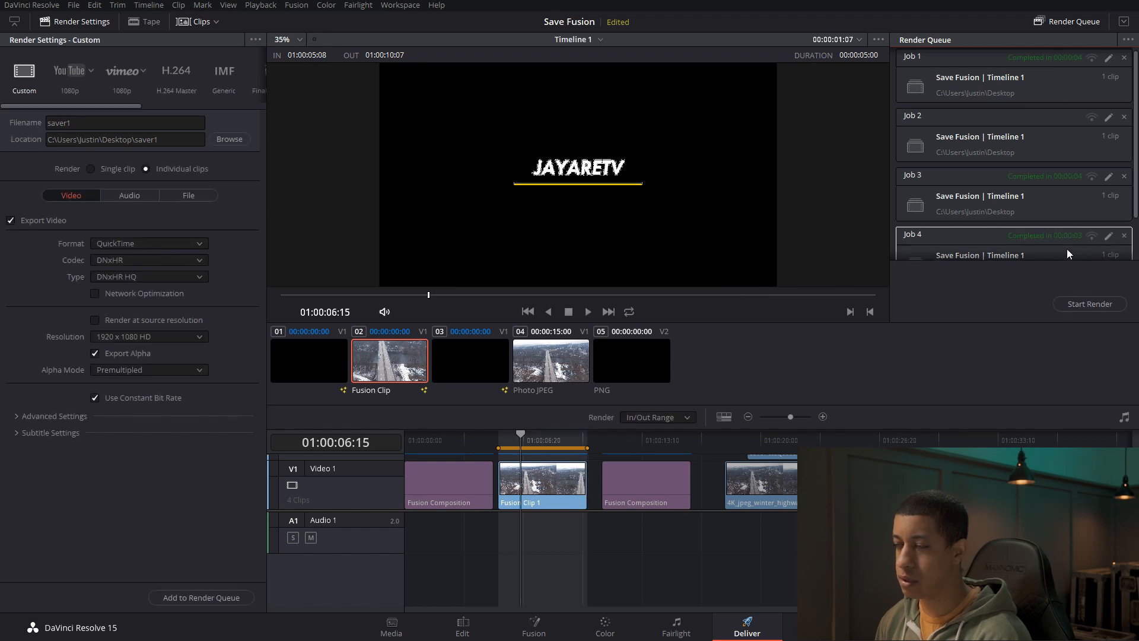
# - Return to the Edit page and import the rendered saver100000000.mov into the Master bin
pyautogui.click(471, 633)
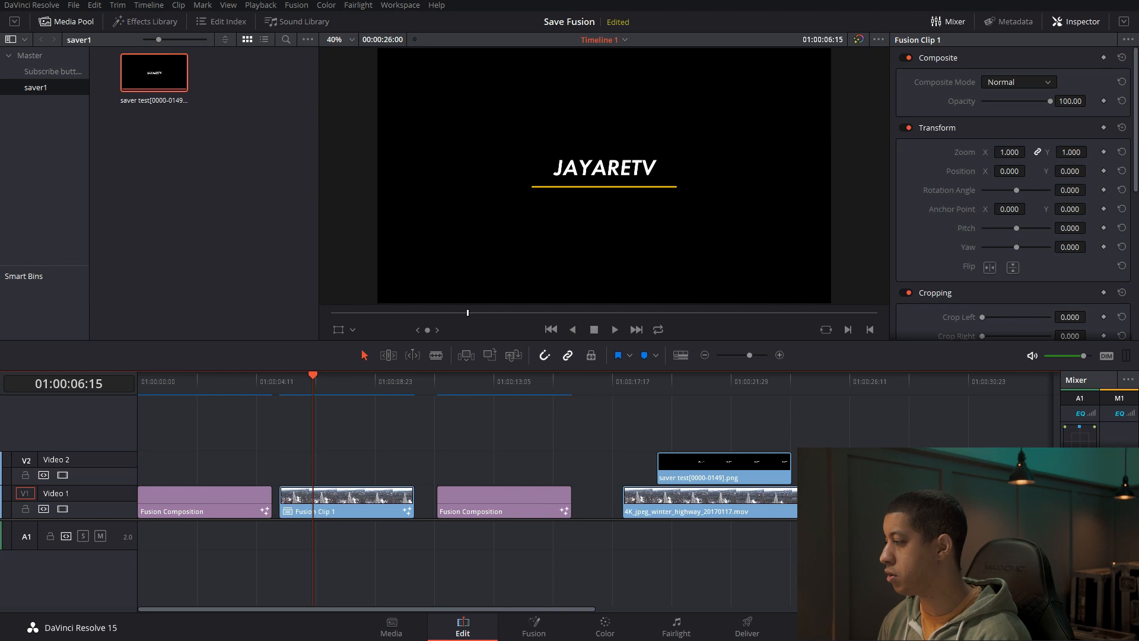
pyautogui.moveTo(874, 432); pyautogui.dragTo(31, 198)
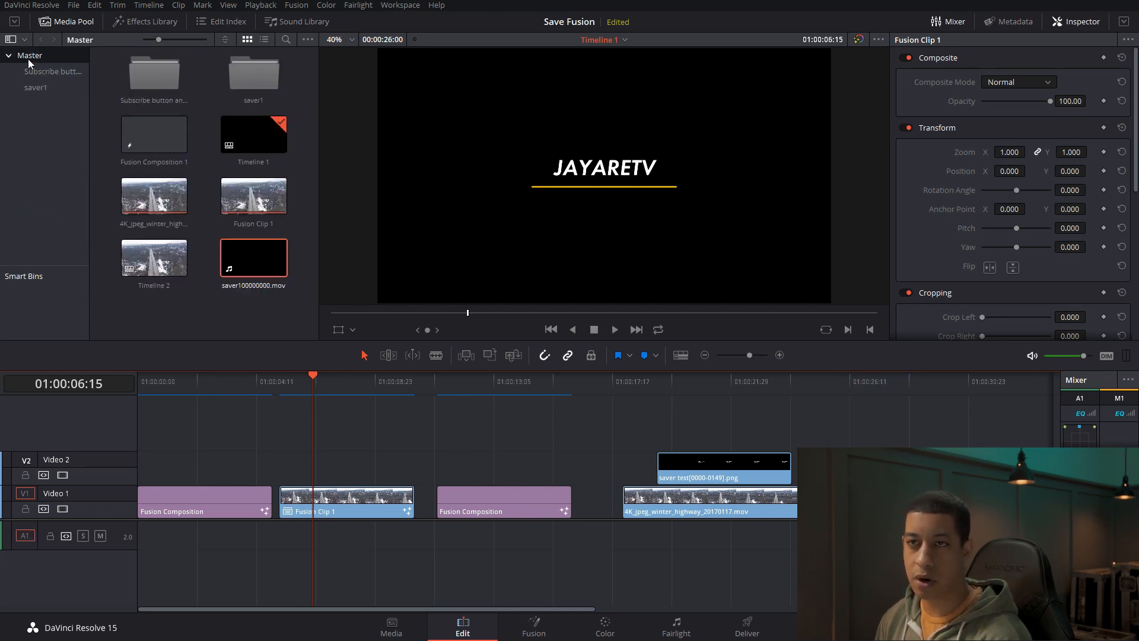
# - Replace the PNG sequence on Video 2 with saver100000000.mov and delete the new clip's audio
pyautogui.click(680, 468)
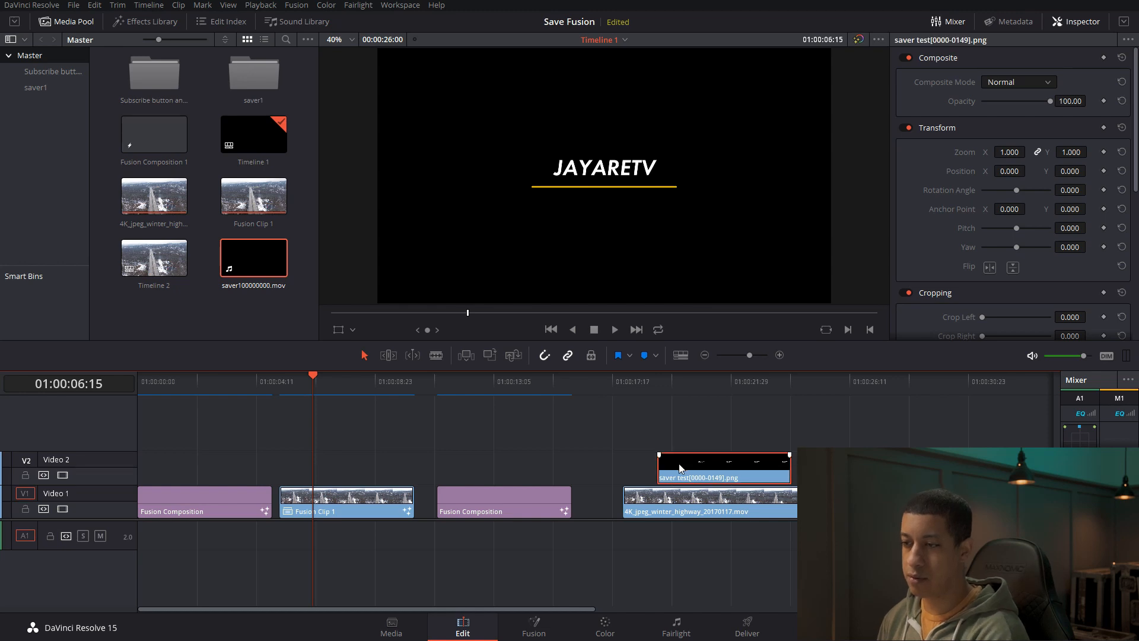
pyautogui.moveTo(245, 259); pyautogui.dragTo(662, 475)
pyautogui.click(721, 524)
pyautogui.press('Delete')
# - Play the timeline from 01:00:19:14 to check the title movie's transparency over the highway clip
pyautogui.moveTo(646, 387); pyautogui.dragTo(659, 386)
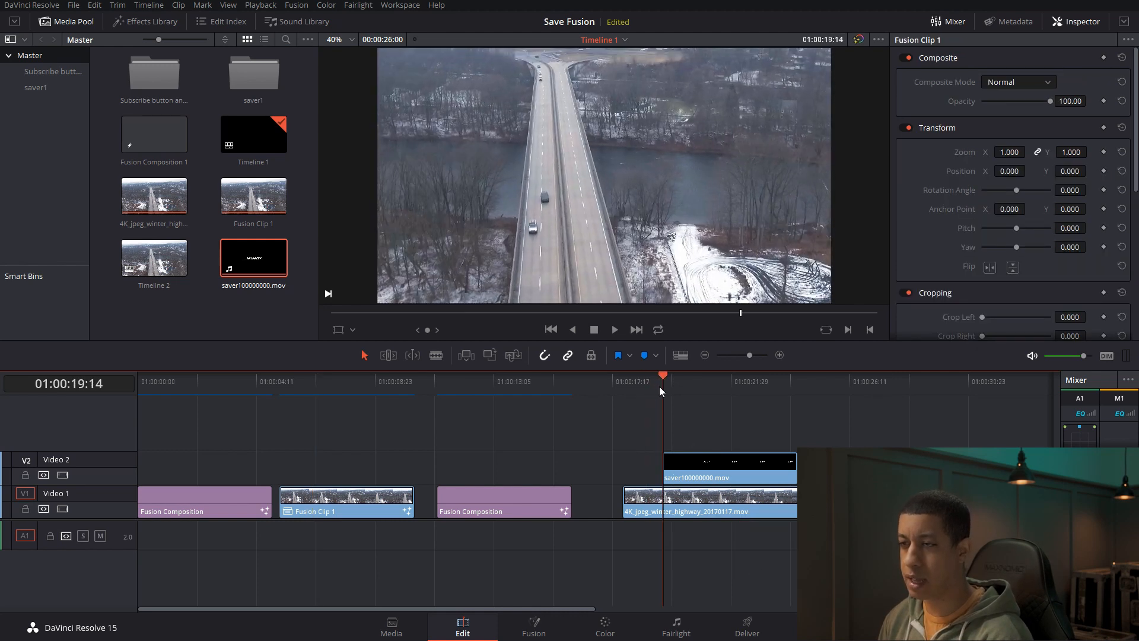
pyautogui.click(613, 331)
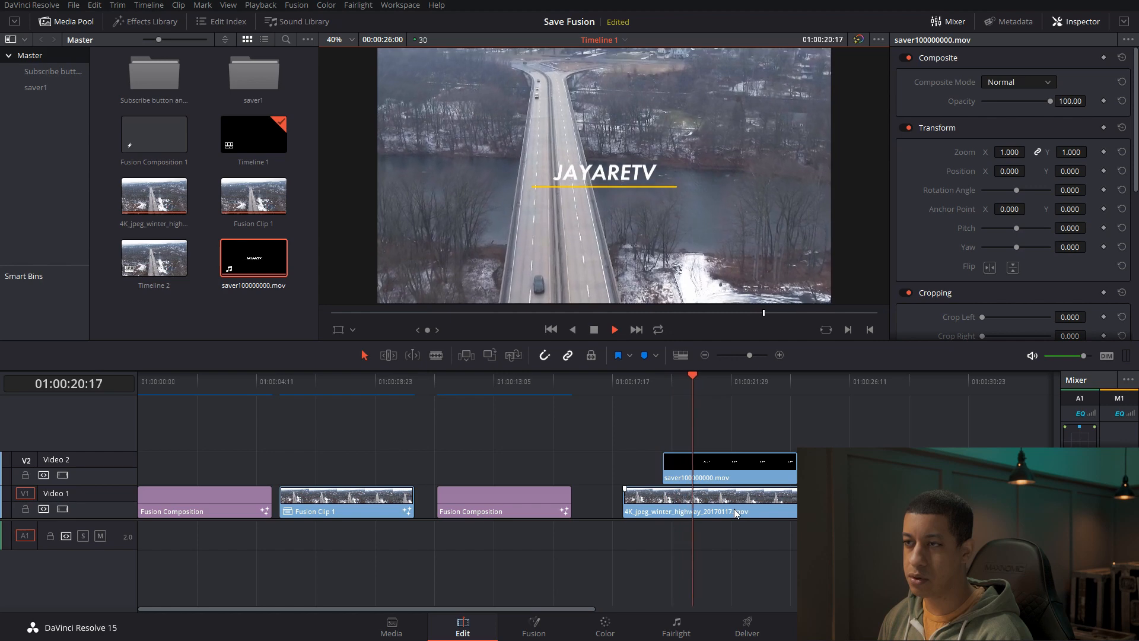
pyautogui.click(704, 468)
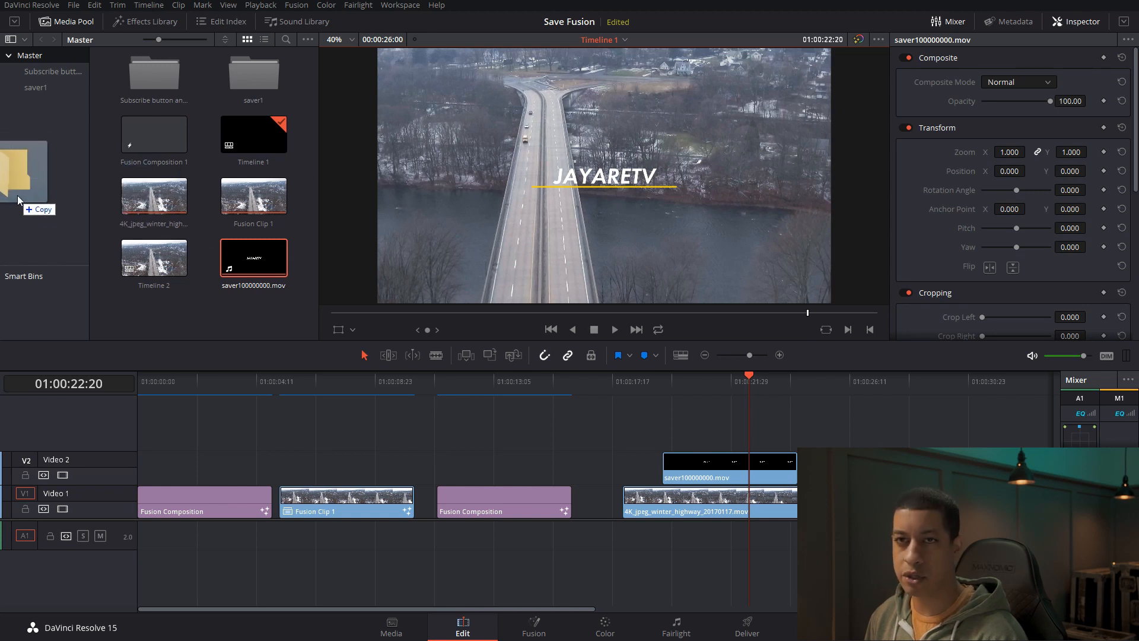
# - Replace saver100000000.mov on Video 2 with the Subscribe[0000-0120].png sequence from the Subscribe button bin, above the highway clip
pyautogui.click(45, 72)
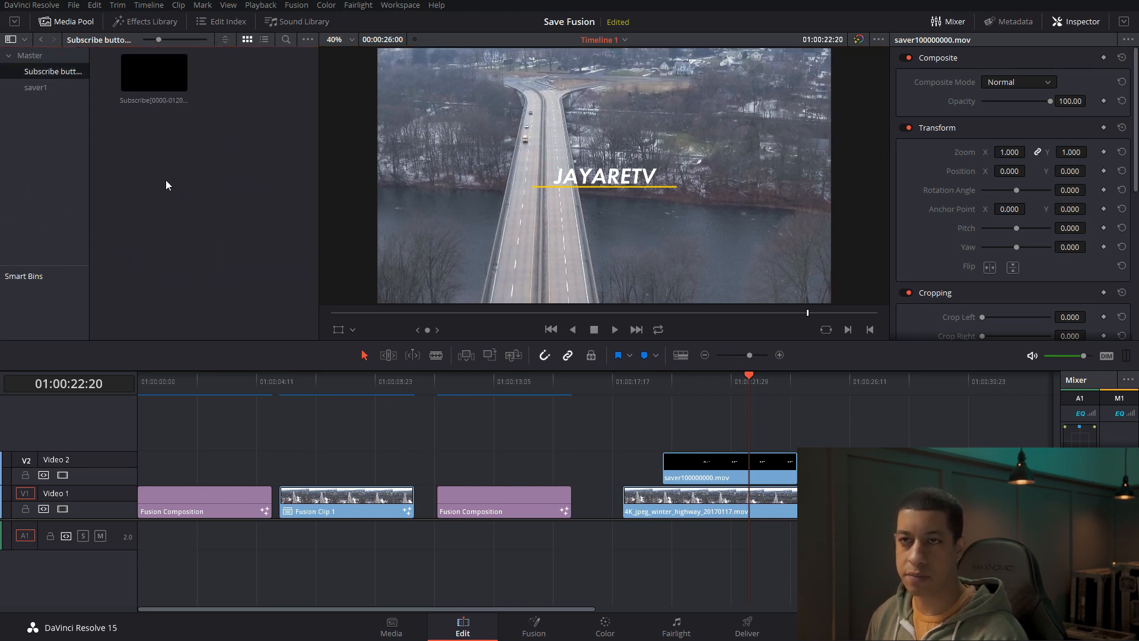
pyautogui.click(736, 465)
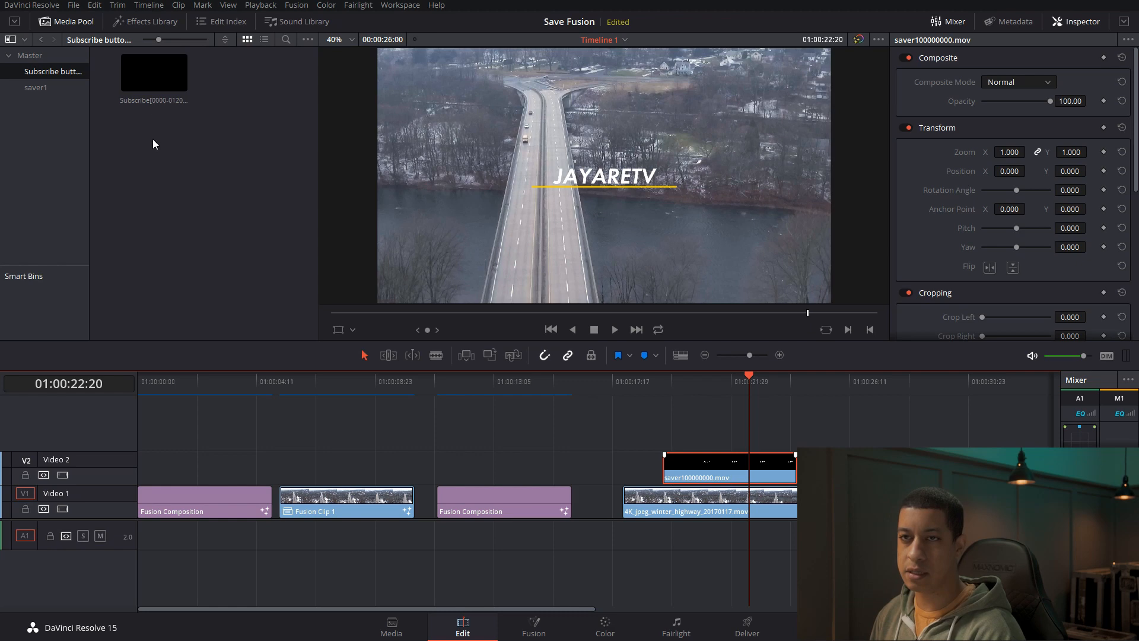
pyautogui.press('Delete')
pyautogui.moveTo(154, 72); pyautogui.dragTo(678, 468)
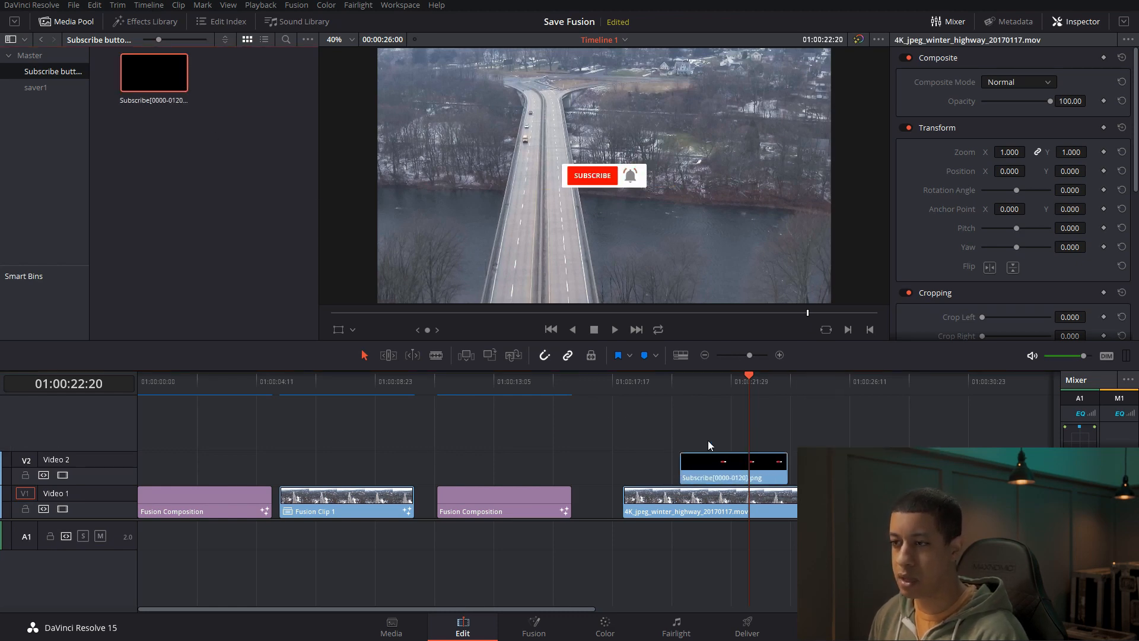
# - At 01:00:21:11, move the subscribe graphic to the upper right of the frame, at about X 519, Y 208
pyautogui.moveTo(716, 375)
pyautogui.mouseDown()
pyautogui.moveTo(694, 380)
pyautogui.moveTo(714, 380)
pyautogui.mouseUp()
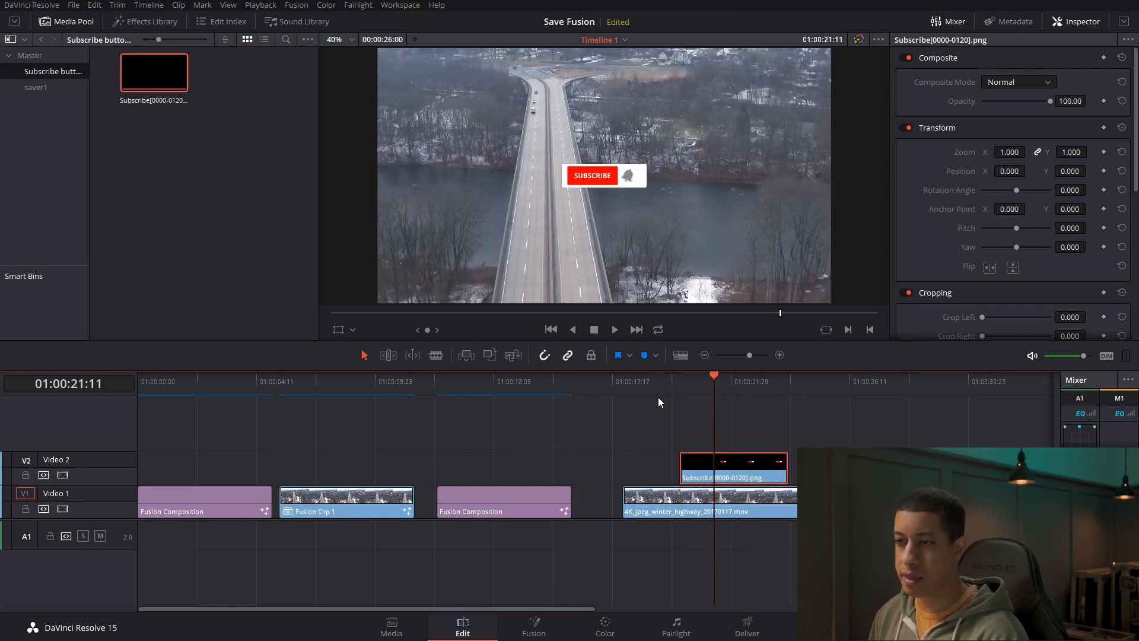
pyautogui.click(338, 330)
pyautogui.moveTo(596, 179); pyautogui.dragTo(719, 130)
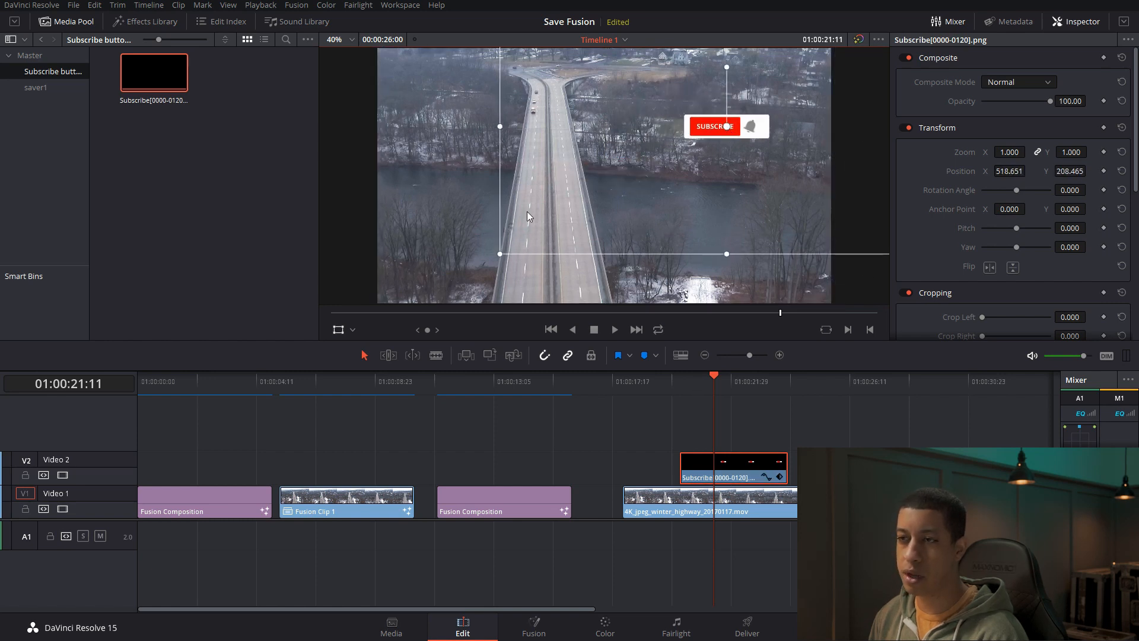
# - Play the timeline from 01:00:19:06 to check the subscribe animation over the highway clip
pyautogui.click(612, 428)
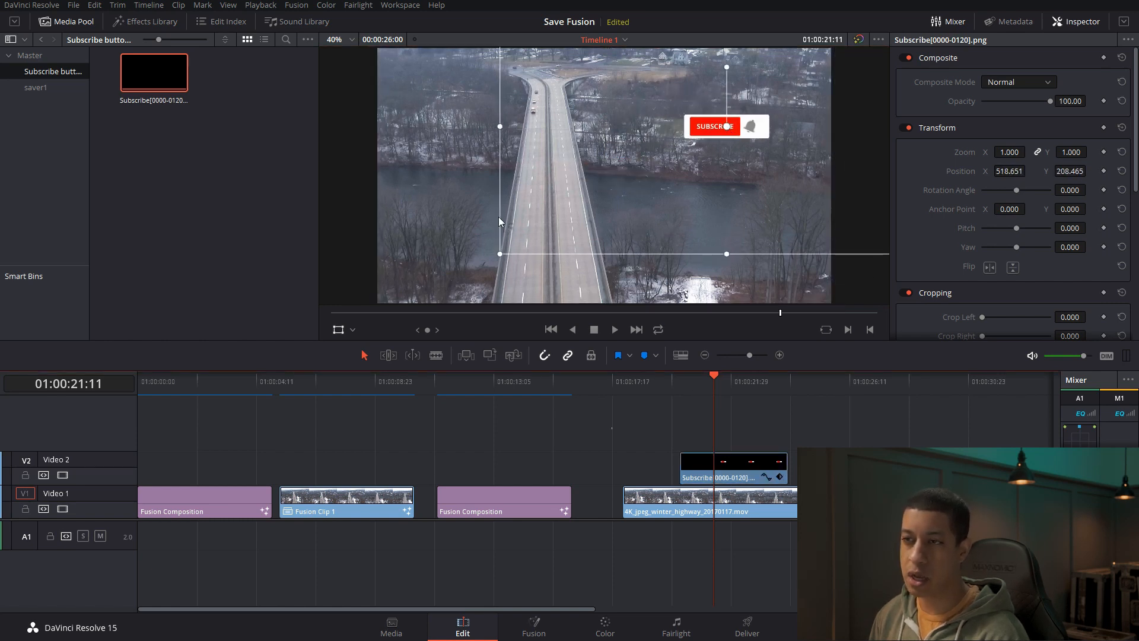
pyautogui.click(646, 499)
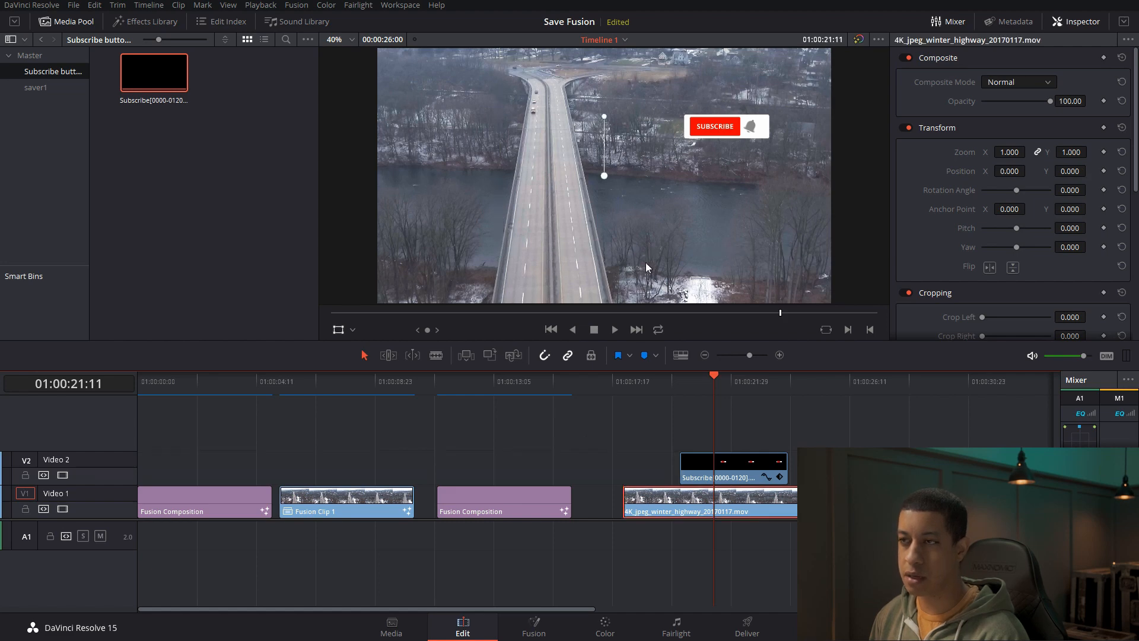
pyautogui.click(655, 382)
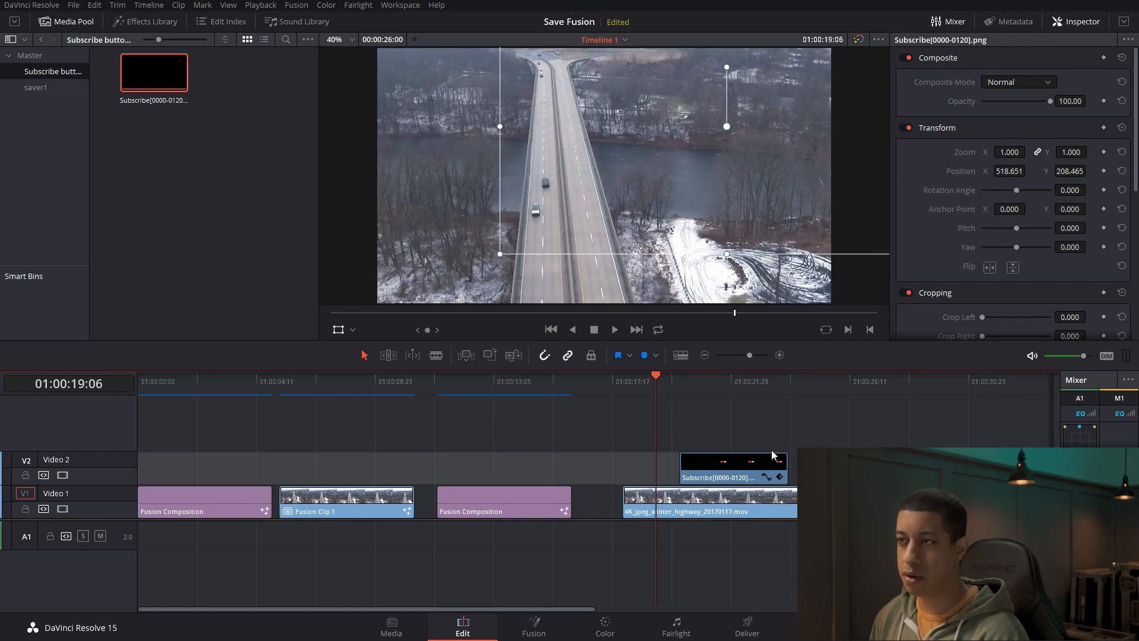
pyautogui.press('space')
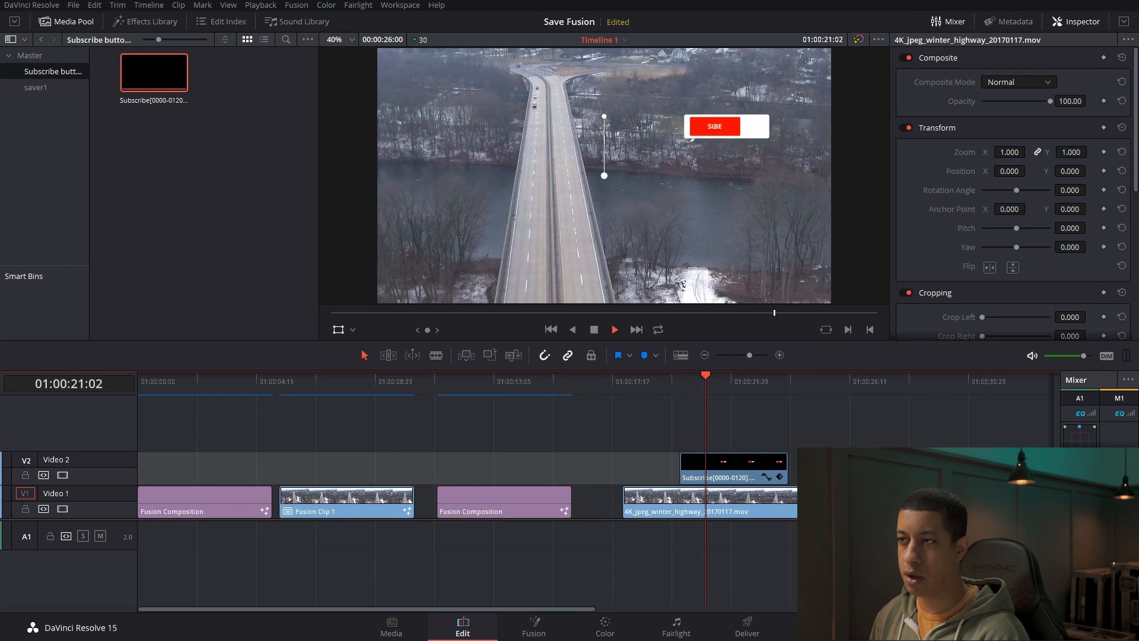
pyautogui.press('space')
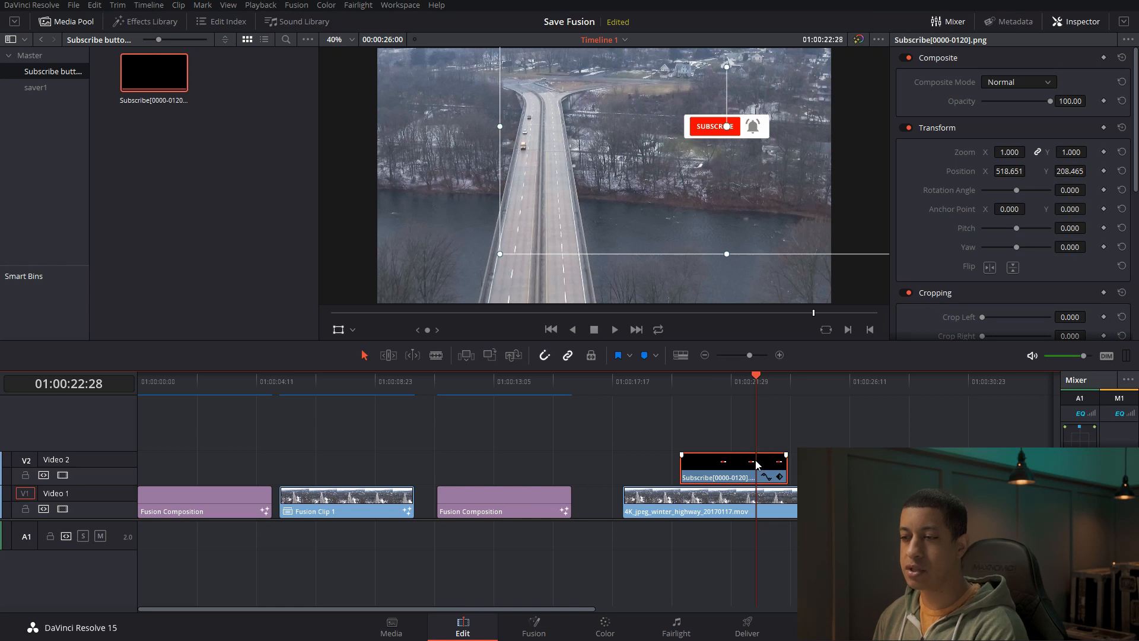
# - Delete the subscribe sequence from Video 2 and open Fusion Clip 1 at 01:00:07:00 on the Fusion page
pyautogui.press('Delete')
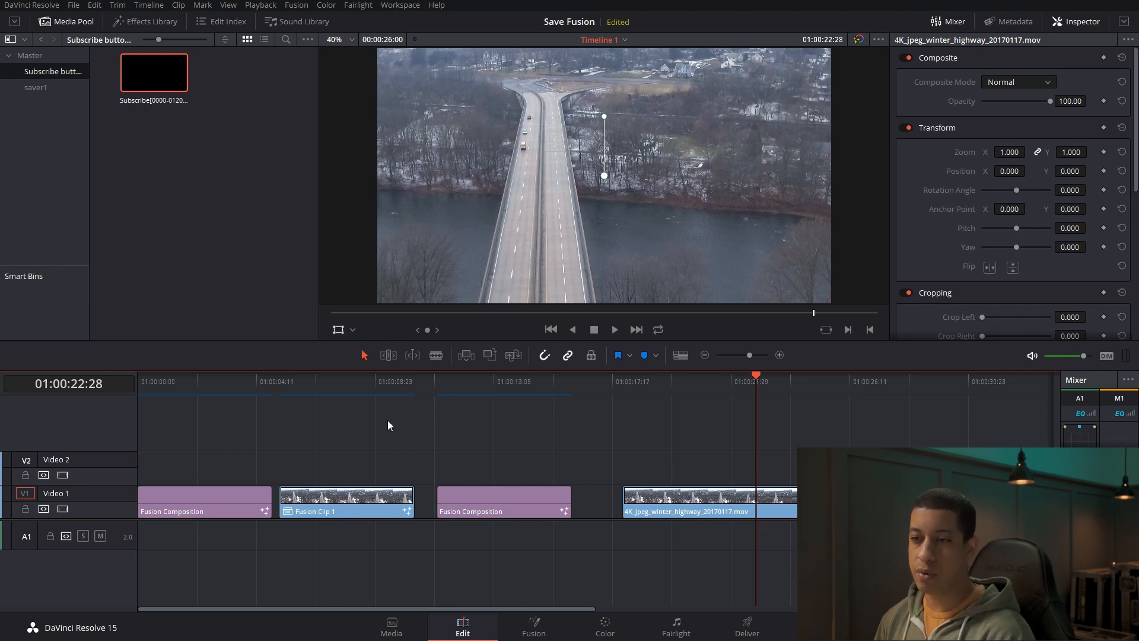
pyautogui.click(326, 389)
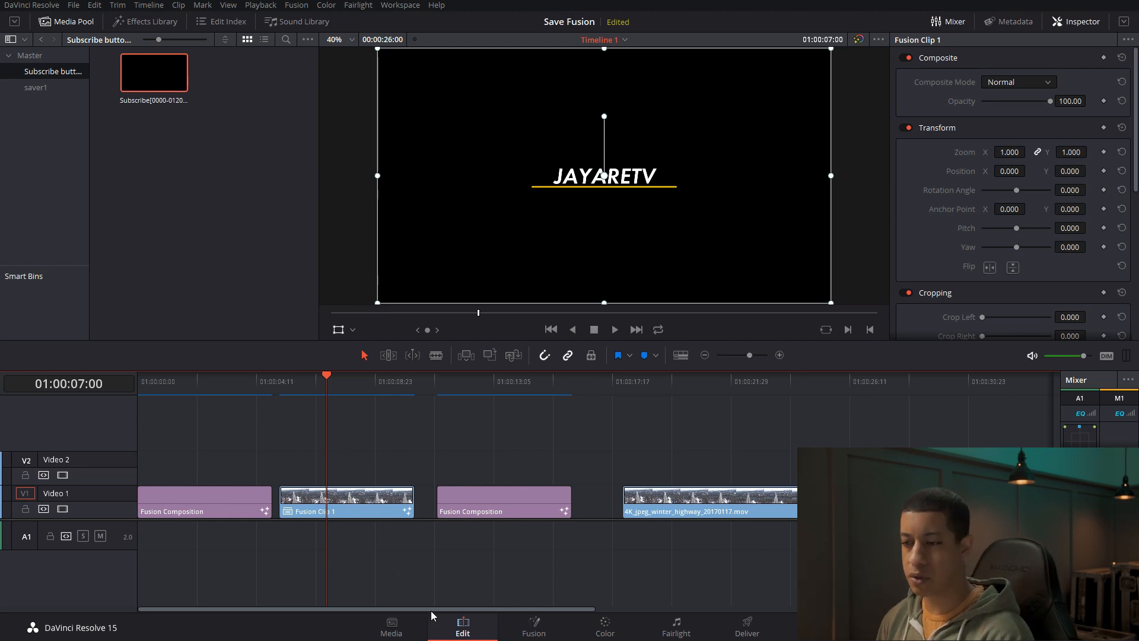
pyautogui.click(522, 630)
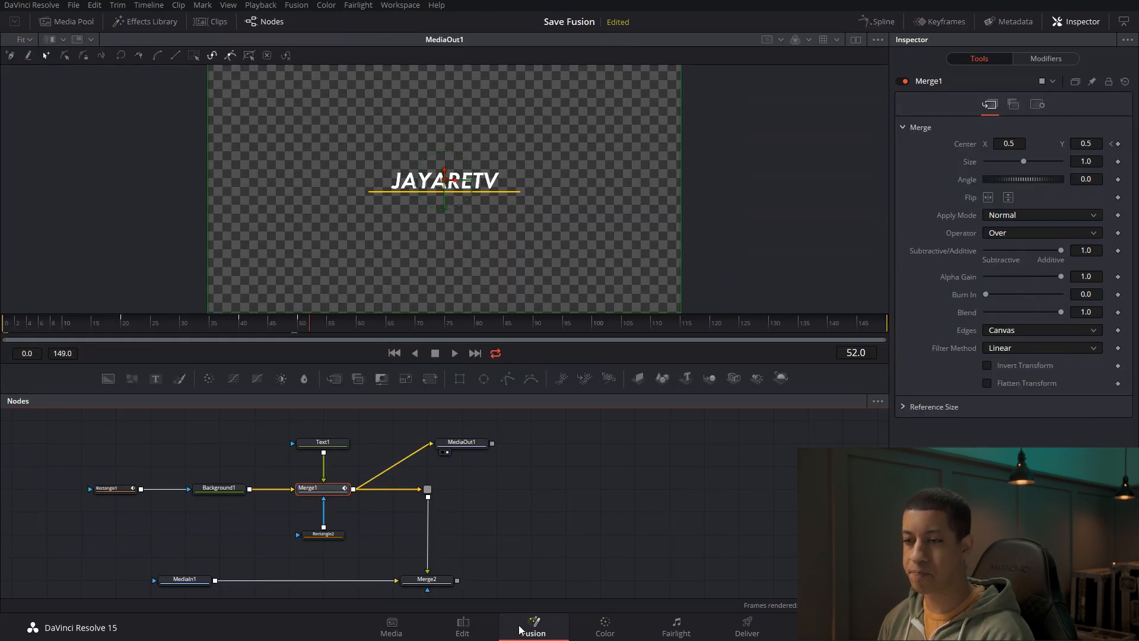
# - Disconnect MediaOut1 from Merge1, place it beside Merge2 and feed it from Merge2's output
pyautogui.click(423, 450)
pyautogui.moveTo(460, 449); pyautogui.dragTo(528, 585)
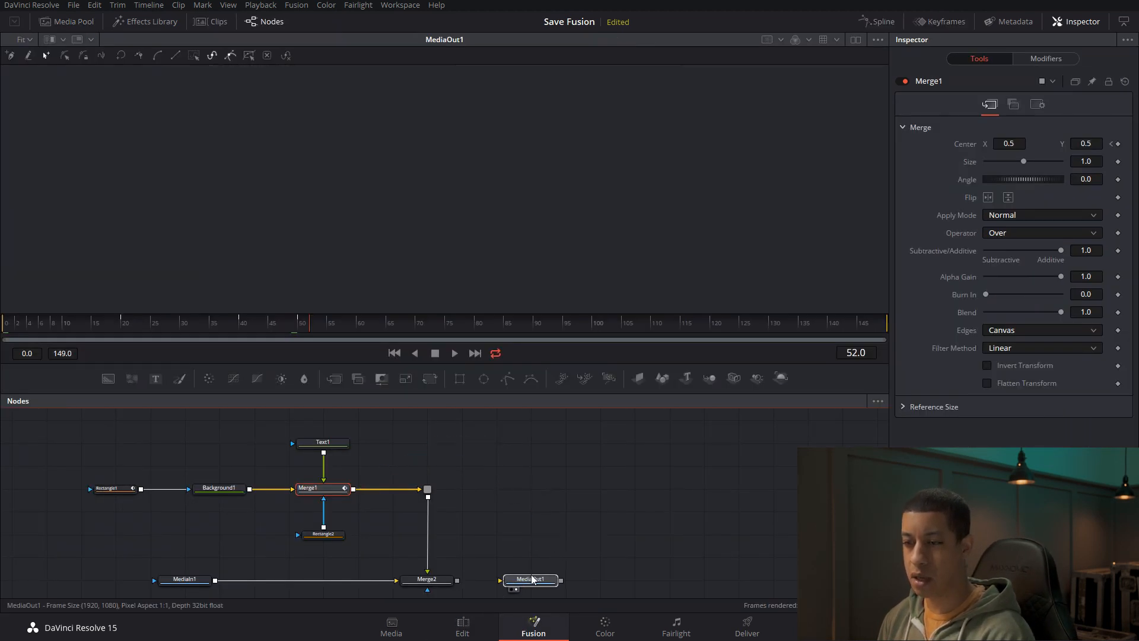
pyautogui.scroll(-1, 468, 574)
pyautogui.moveTo(457, 565); pyautogui.dragTo(530, 568)
pyautogui.moveTo(476, 468); pyautogui.dragTo(597, 498)
# - Start creating a macro from the Text1, Rectangle1, Background1, Merge1 and Rectangle2 nodes
pyautogui.moveTo(176, 423); pyautogui.dragTo(492, 542)
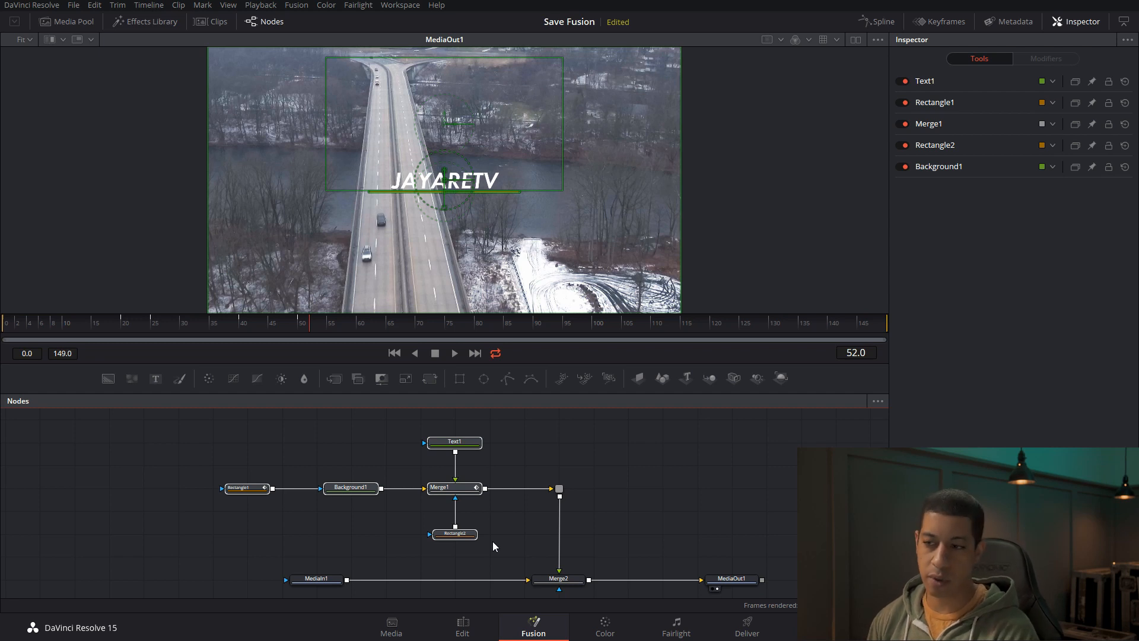
pyautogui.moveTo(205, 426); pyautogui.dragTo(469, 552)
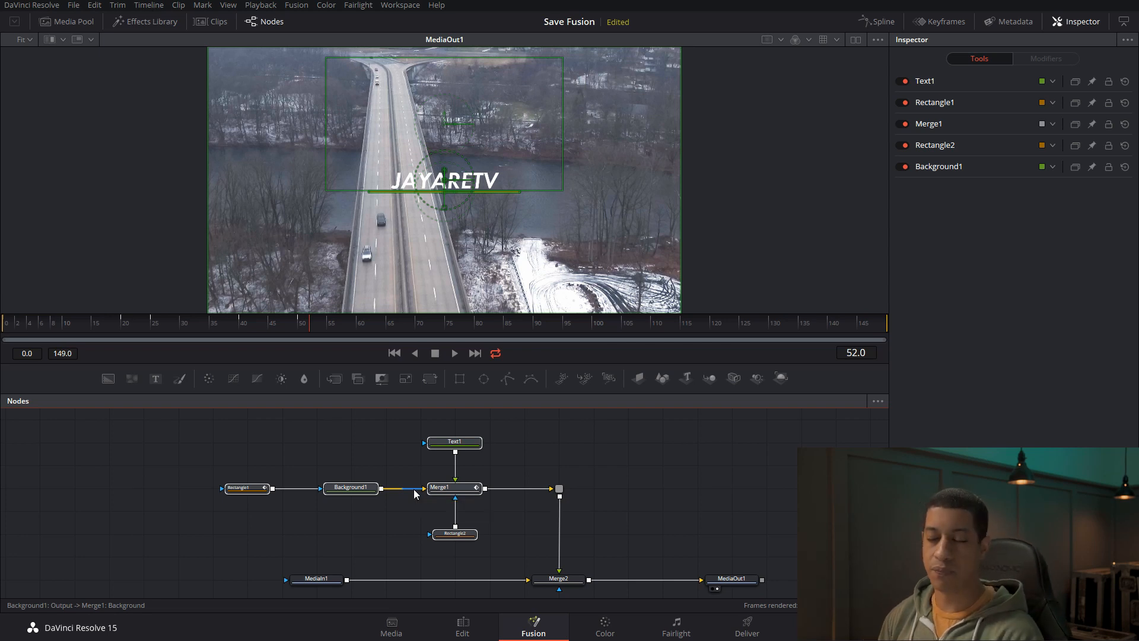
pyautogui.click(461, 494)
pyautogui.rightClick(462, 493)
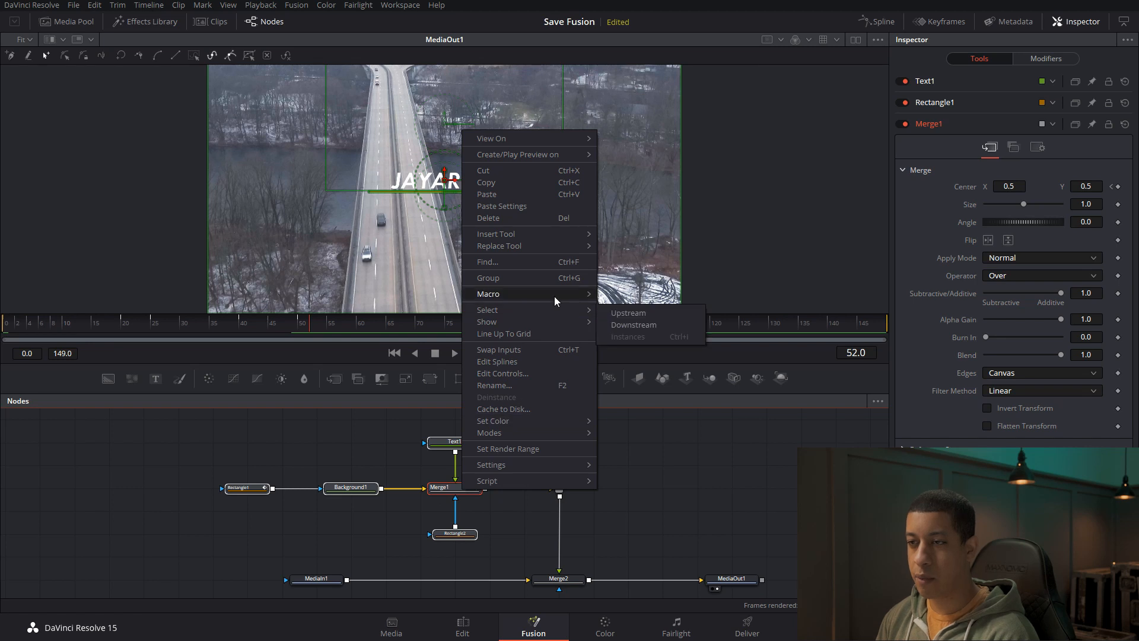
pyautogui.moveTo(554, 294)
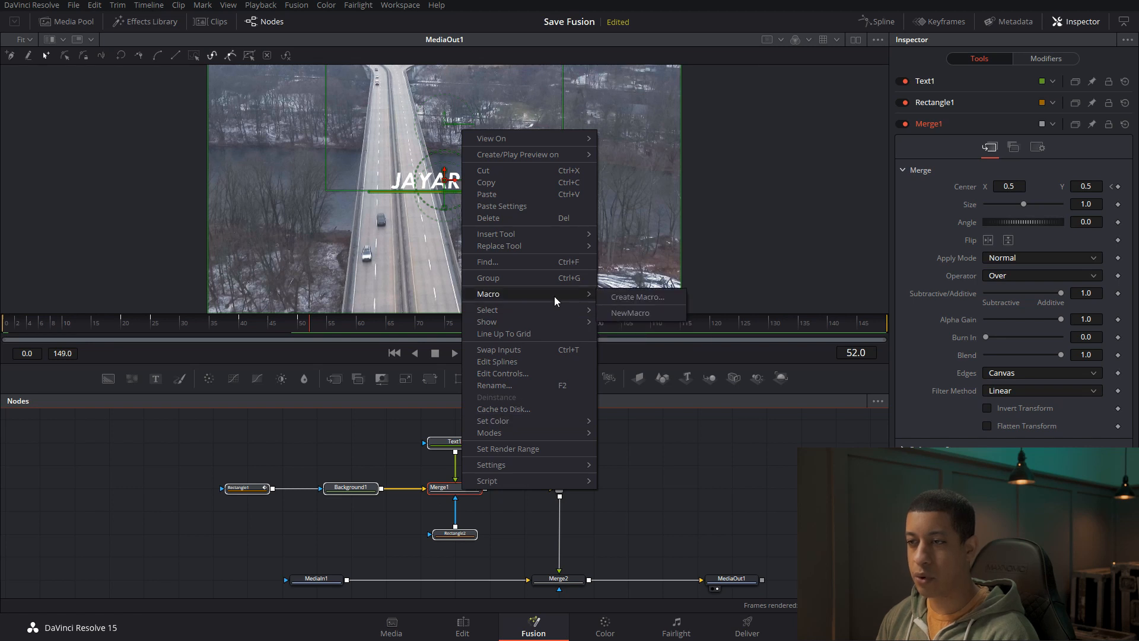
pyautogui.click(611, 297)
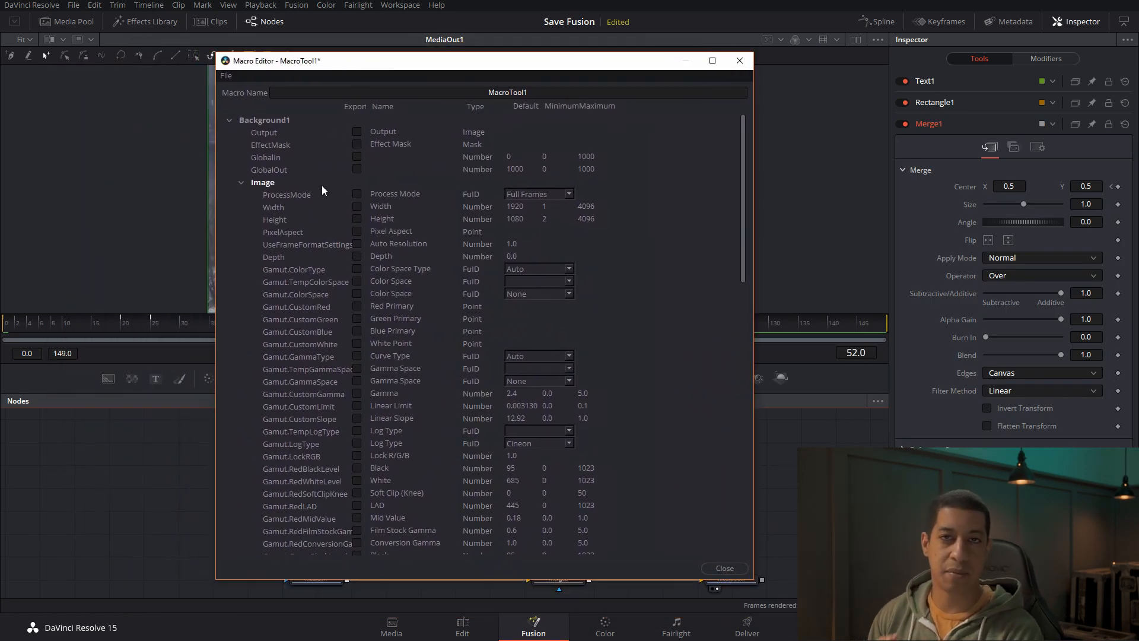
# - Collapse Background1 in the Macro Editor and review the list of nodes included in the macro
pyautogui.moveTo(454, 60); pyautogui.dragTo(757, 107)
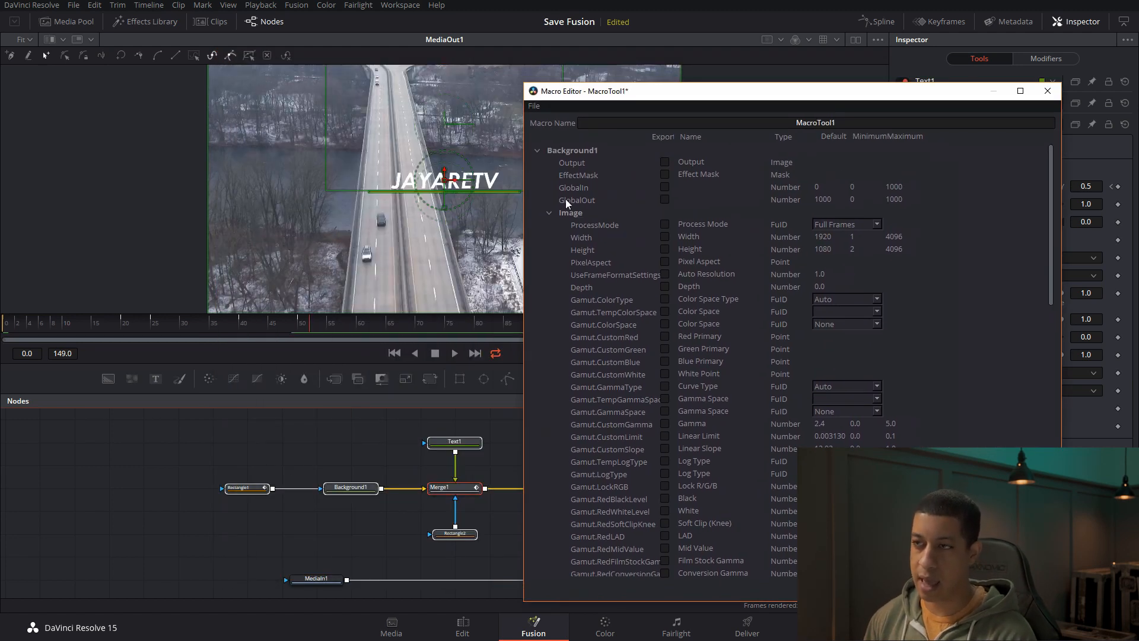
pyautogui.moveTo(654, 92); pyautogui.dragTo(481, 88)
pyautogui.click(368, 142)
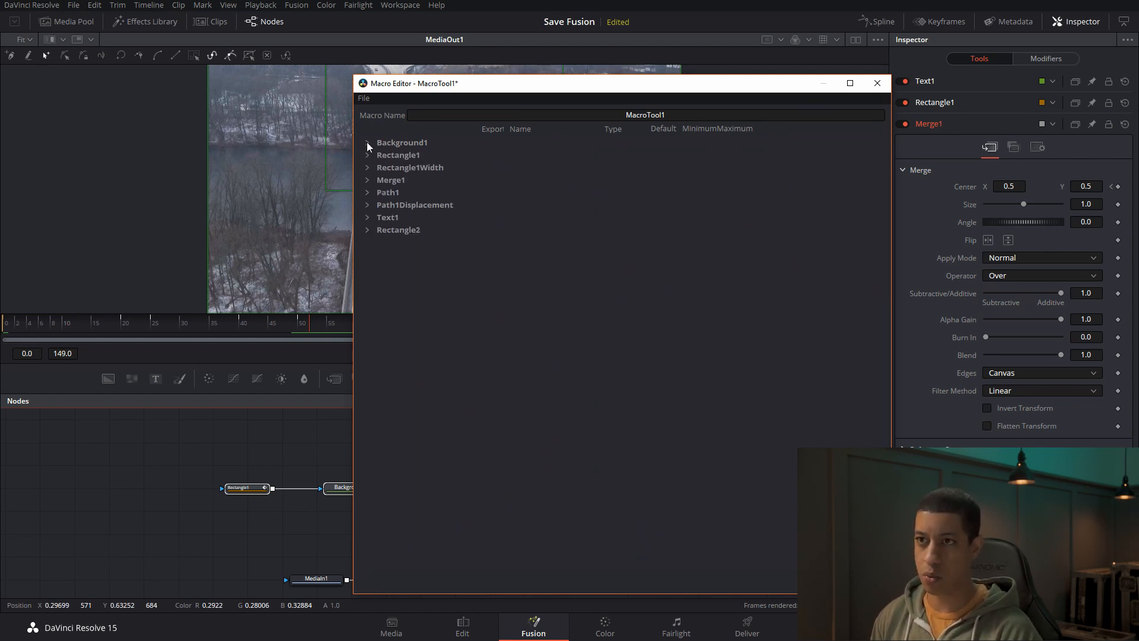
pyautogui.moveTo(479, 86); pyautogui.dragTo(386, 80)
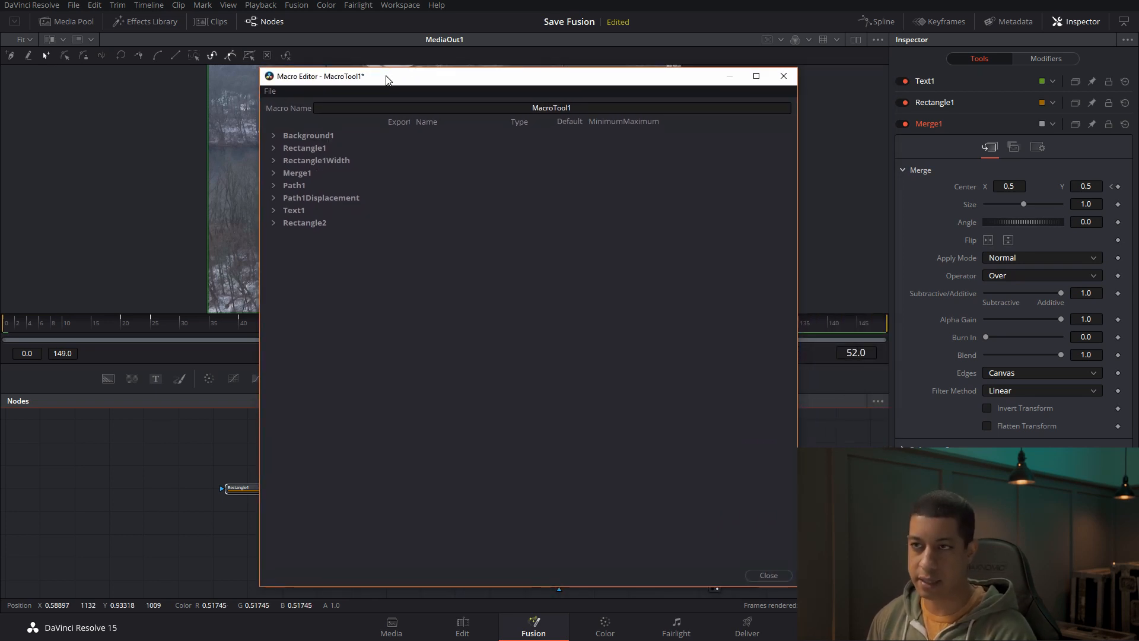
# - Expand Background1's parameters in the Macro Editor and show the Background1 node's settings in the Inspector
pyautogui.click(273, 135)
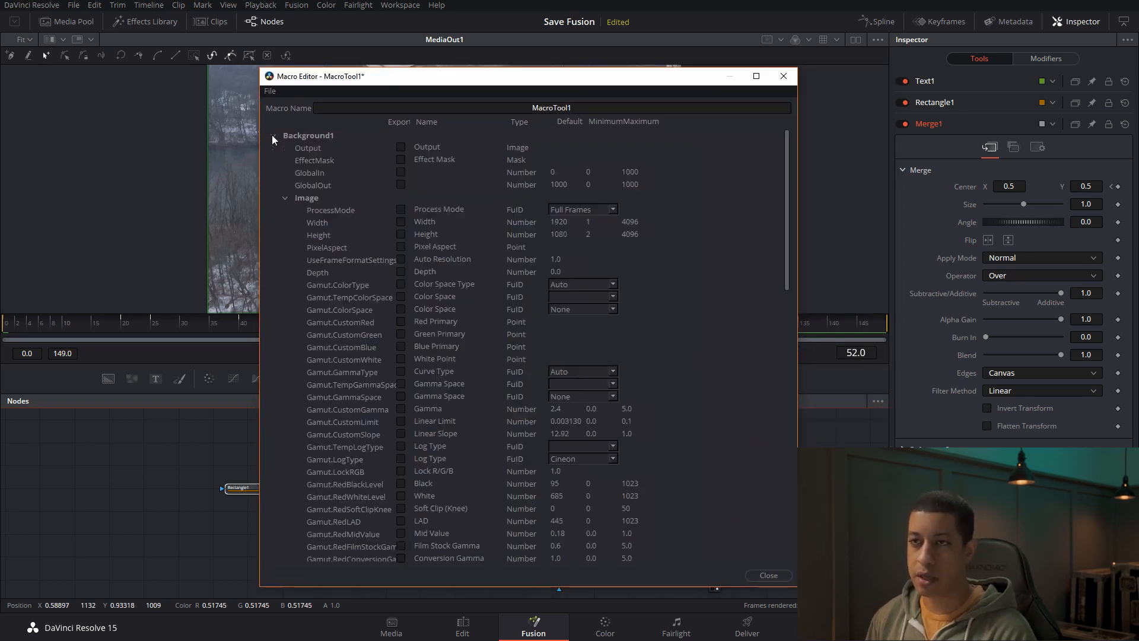
pyautogui.moveTo(407, 83); pyautogui.dragTo(681, 77)
pyautogui.click(350, 487)
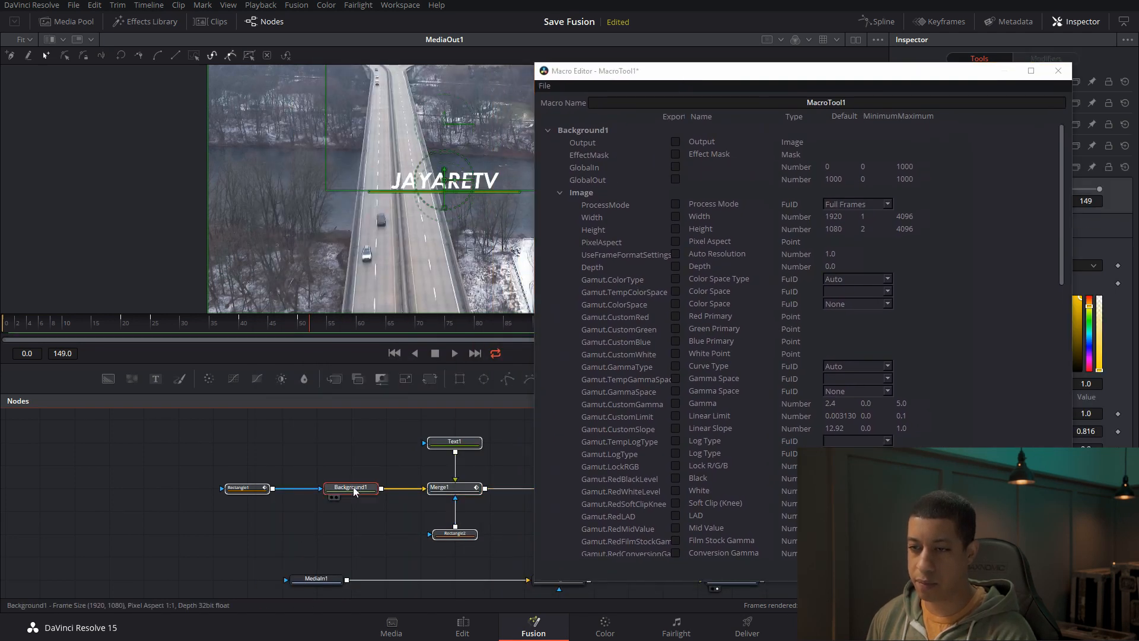
pyautogui.moveTo(856, 79); pyautogui.dragTo(590, 77)
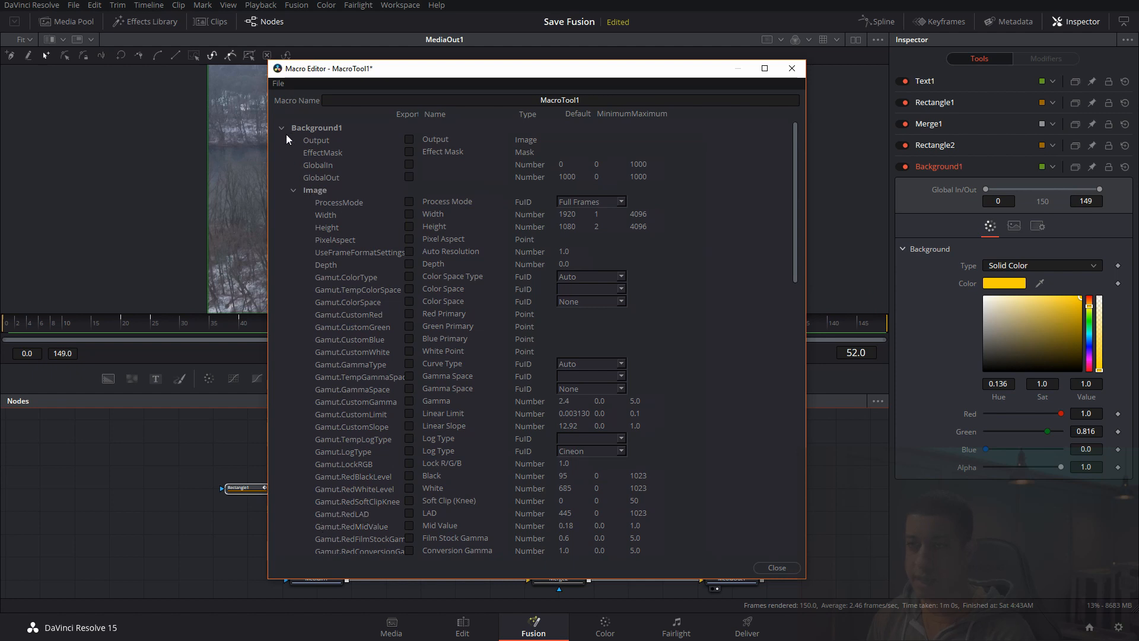
# - Collapse Background1's Image parameters and mark the Type parameter under Color for export in the macro
pyautogui.click(293, 191)
pyautogui.scroll(-2, 347, 196)
pyautogui.scroll(2, 347, 196)
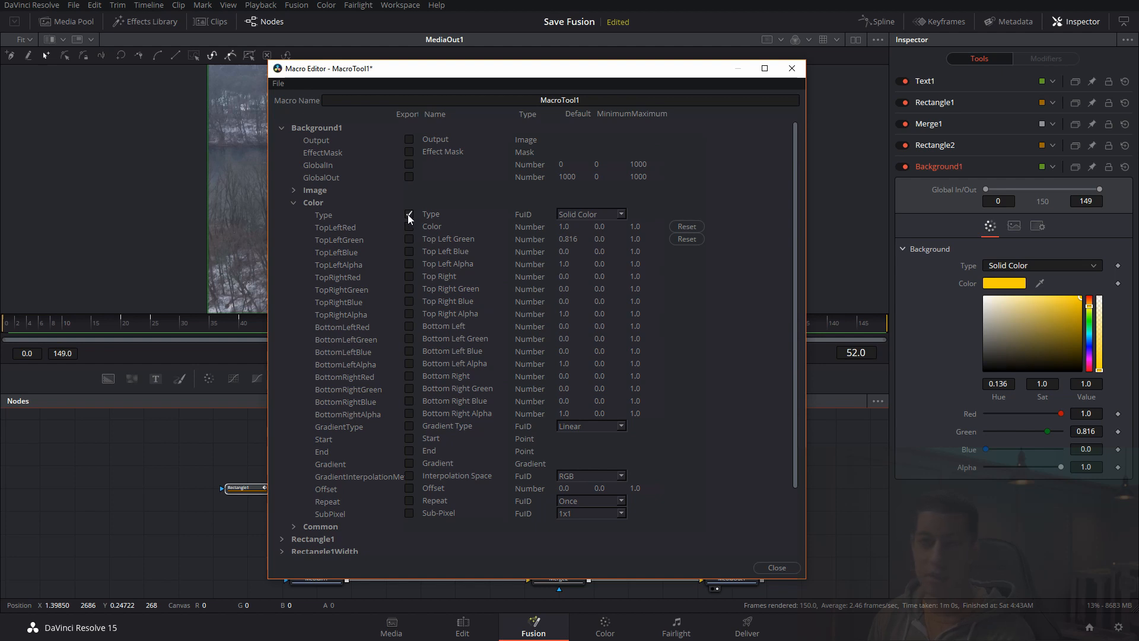
# - Look through Background1's colour types in the Inspector and set the type to Horizontal
pyautogui.click(1094, 267)
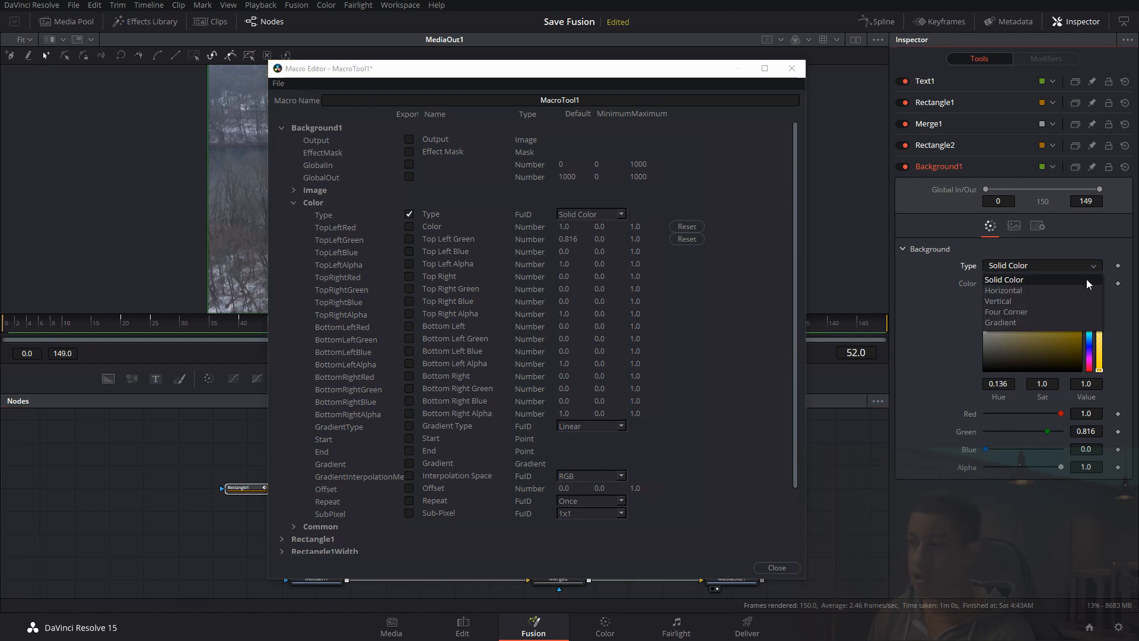
pyautogui.click(1106, 280)
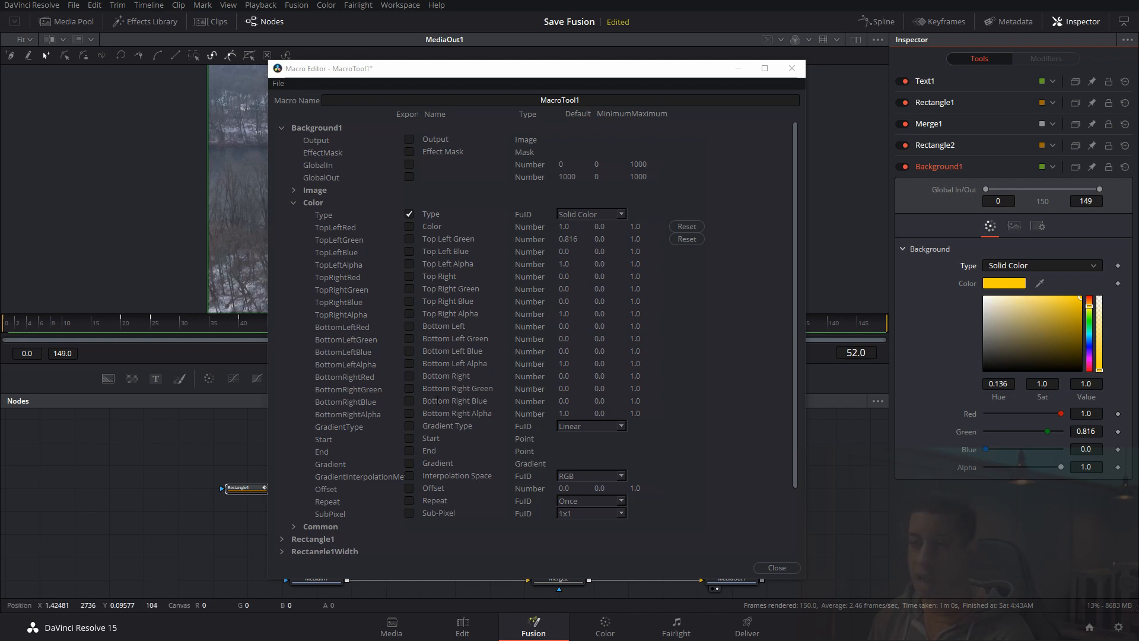
pyautogui.click(1057, 266)
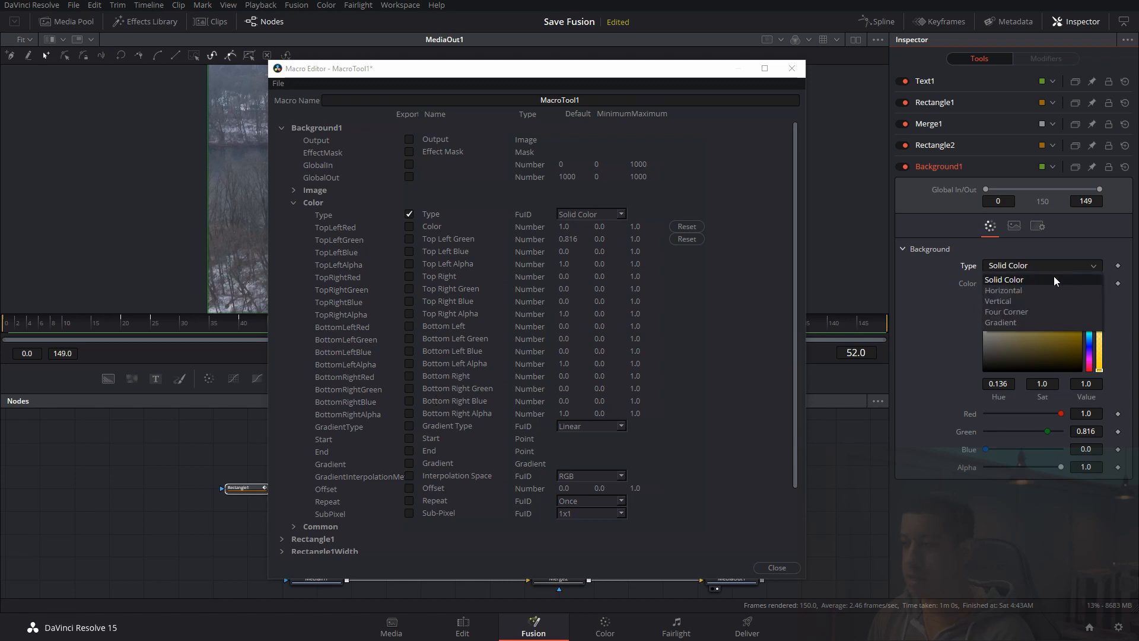
pyautogui.click(1006, 290)
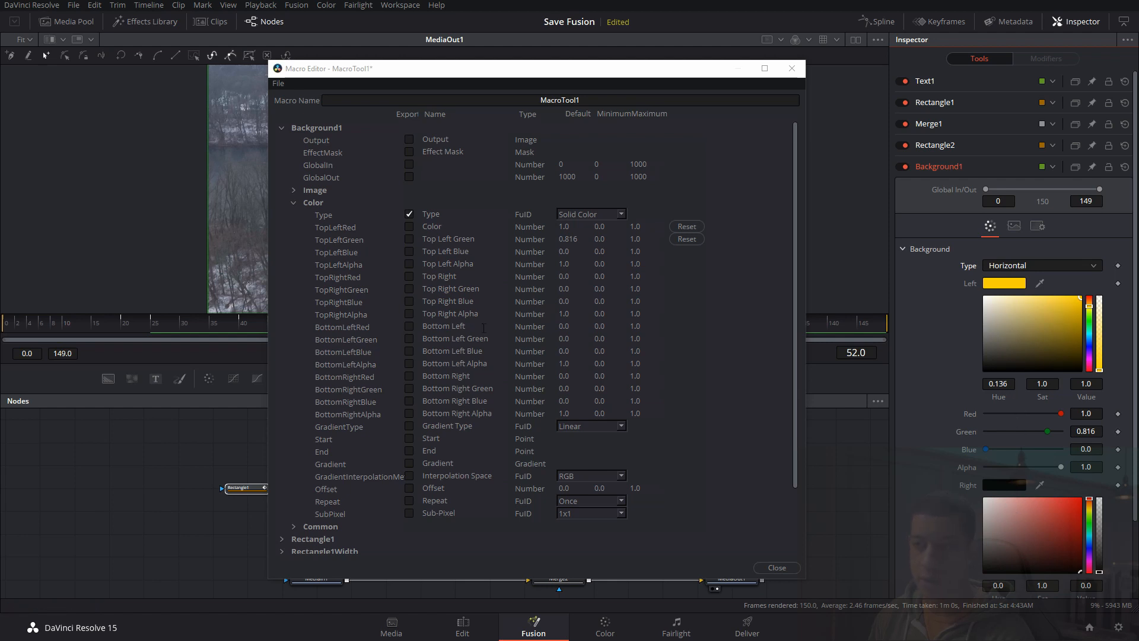
# - Mark Background1's TopLeftRed, TopLeftGreen, TopLeftBlue and TopLeftAlpha parameters for export in the macro
pyautogui.click(409, 227)
pyautogui.click(408, 239)
pyautogui.click(408, 251)
pyautogui.click(408, 264)
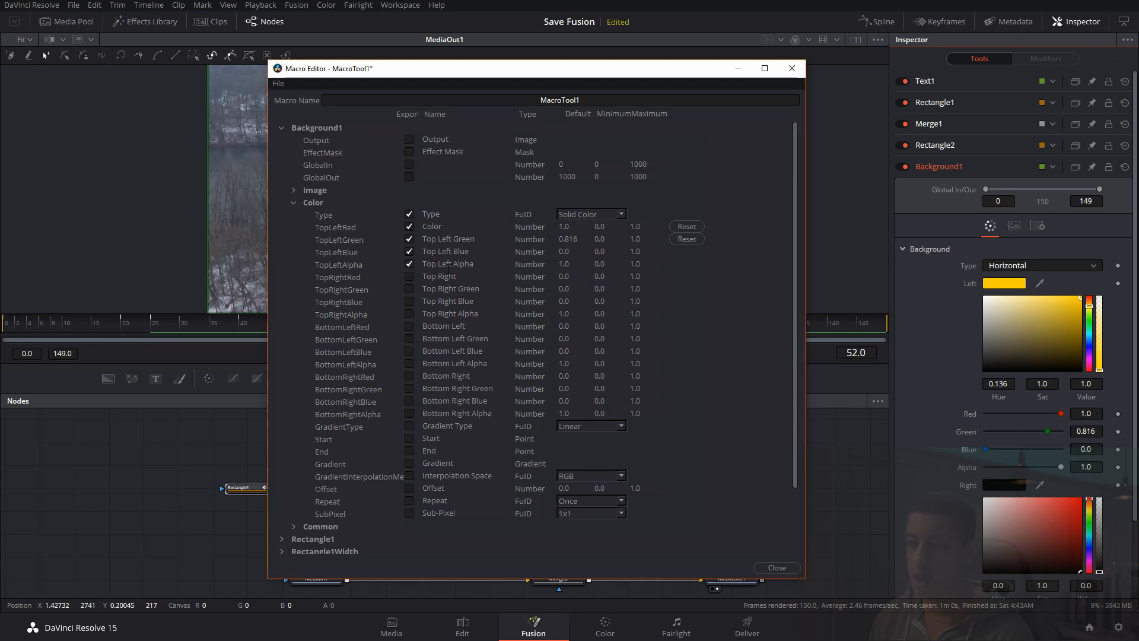
# - Set Background1's colour type to Four Corner, move the Macro Editor aside and show Background1 in the viewer
pyautogui.click(1037, 270)
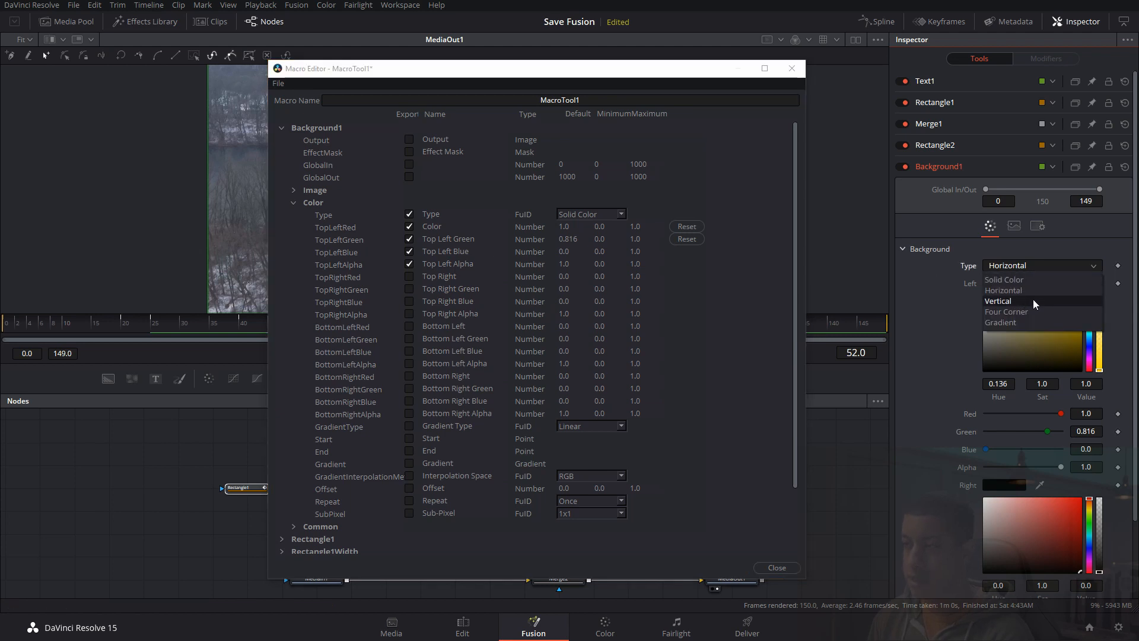
pyautogui.click(1028, 290)
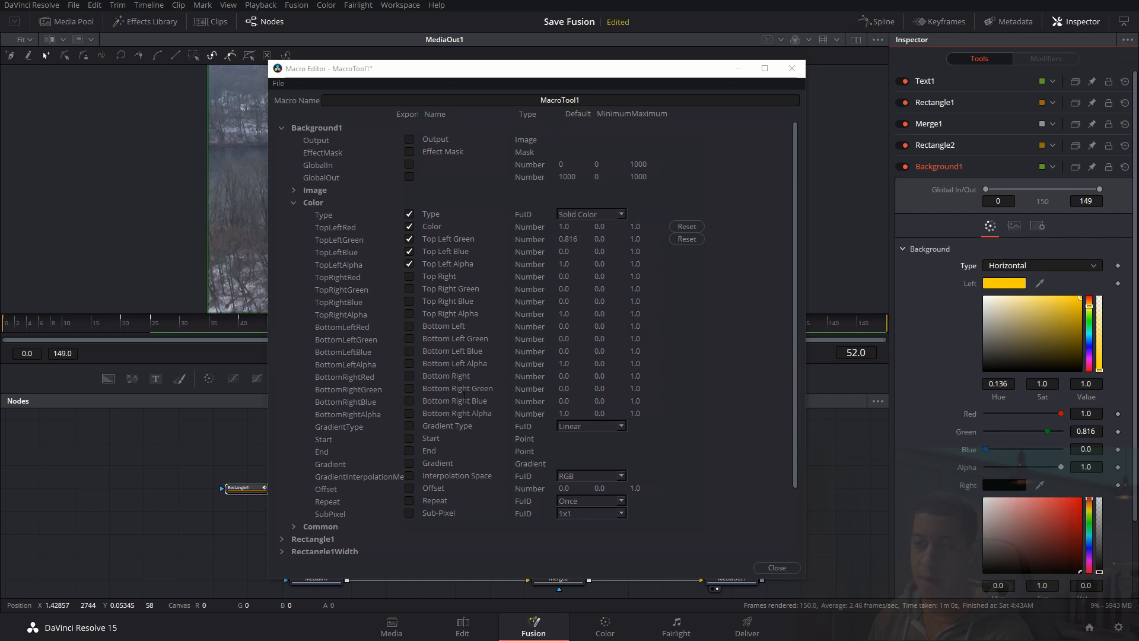
pyautogui.click(1042, 266)
pyautogui.click(1037, 314)
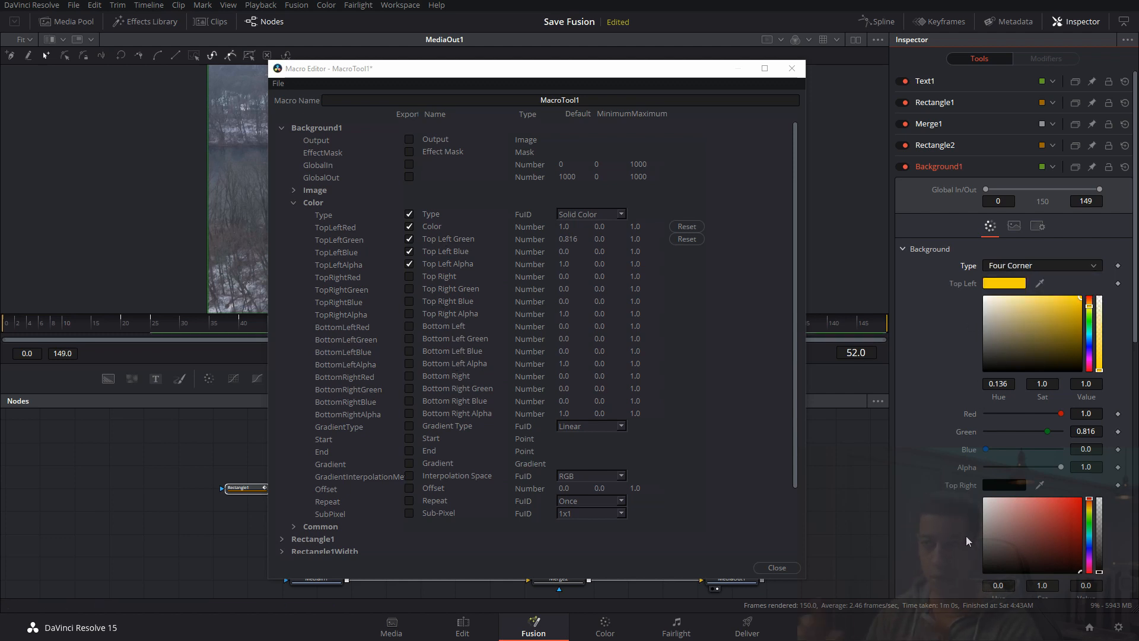
pyautogui.moveTo(596, 67); pyautogui.dragTo(1136, 93)
pyautogui.press('1')
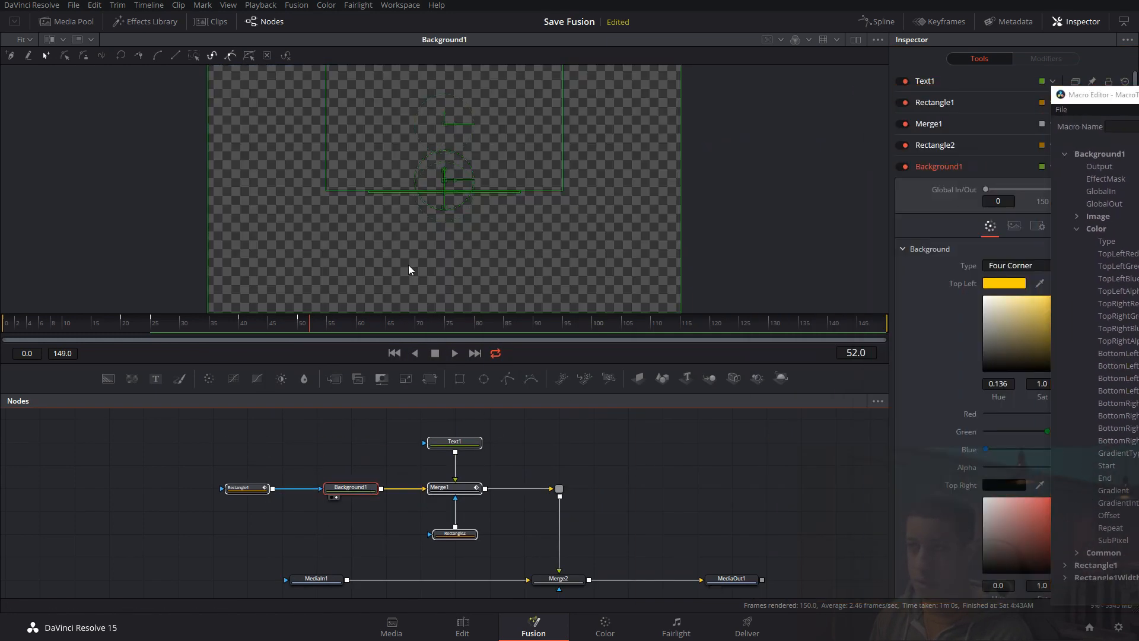
# - Disconnect Rectangle1's mask from Background1 to view the full four-corner gradient, and reconnect it
pyautogui.click(697, 462)
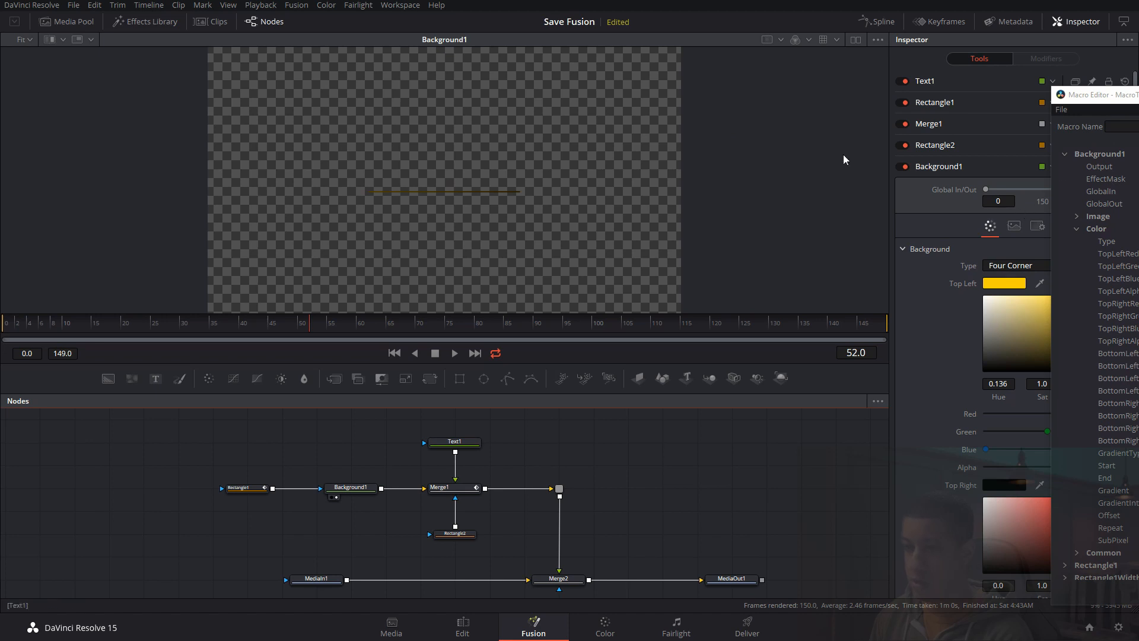
pyautogui.click(311, 489)
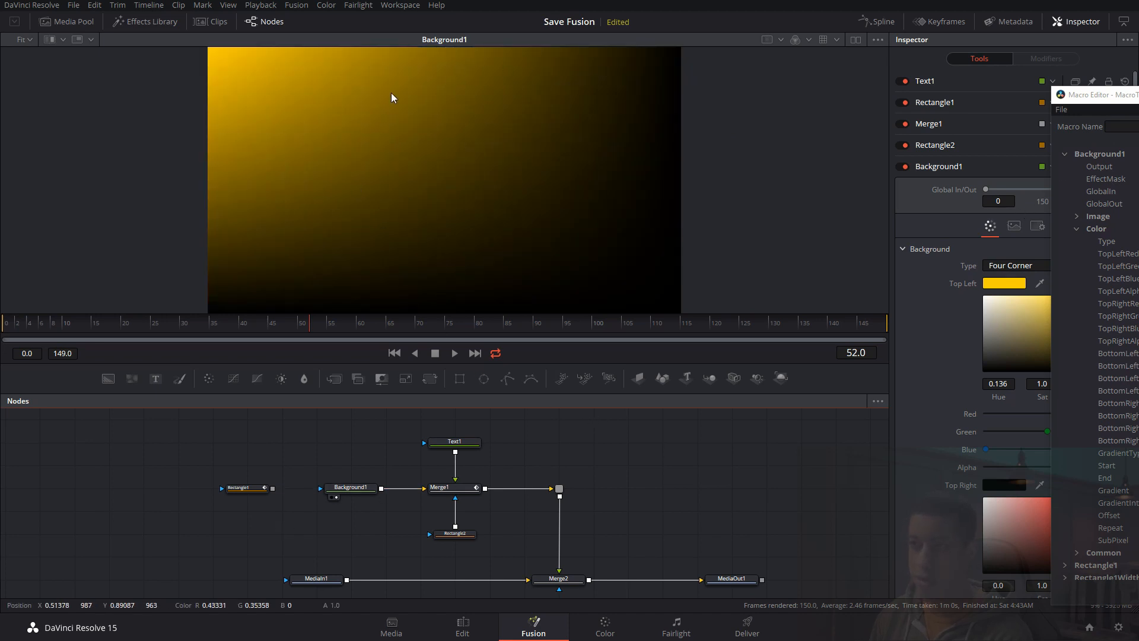
pyautogui.moveTo(274, 489); pyautogui.dragTo(320, 488)
# - Bring the Macro Editor back into view and set Background1's colour type to Solid Color
pyautogui.moveTo(1094, 95); pyautogui.dragTo(277, 66)
pyautogui.click(1023, 264)
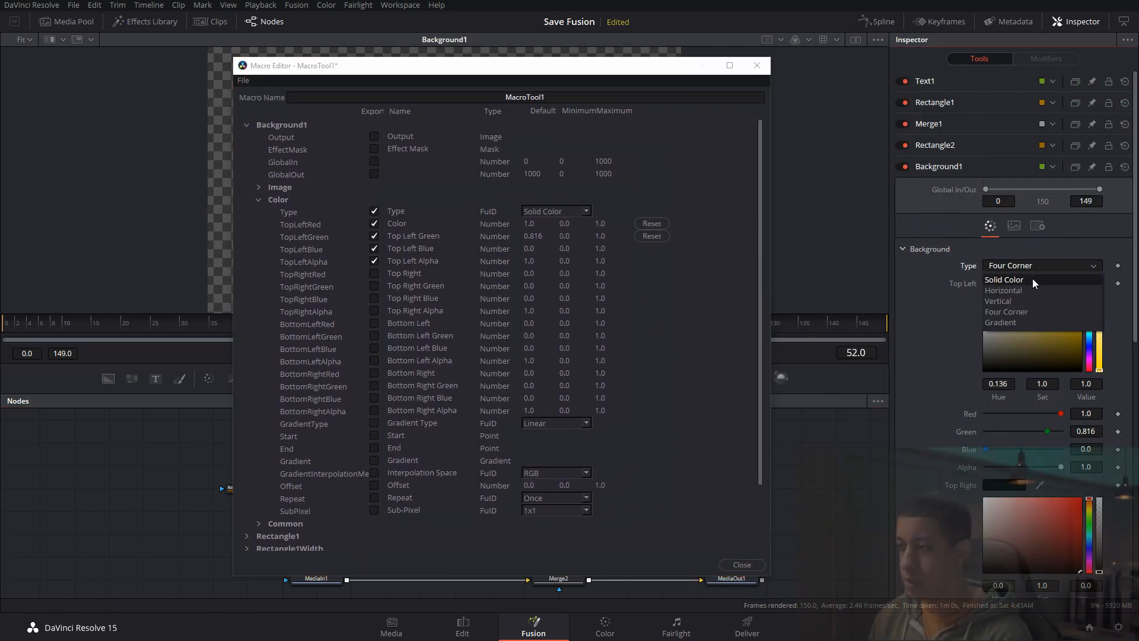
pyautogui.click(1032, 279)
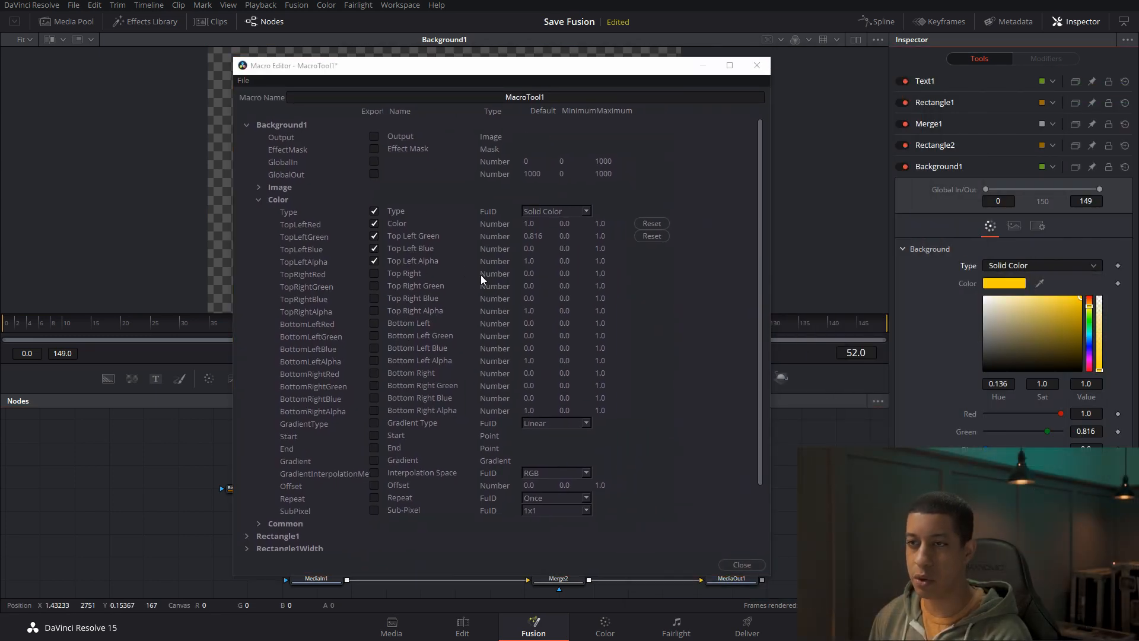
# - Show Merge1 in the viewer, moving the Macro Editor out of the way and back again
pyautogui.moveTo(551, 71); pyautogui.dragTo(1035, 101)
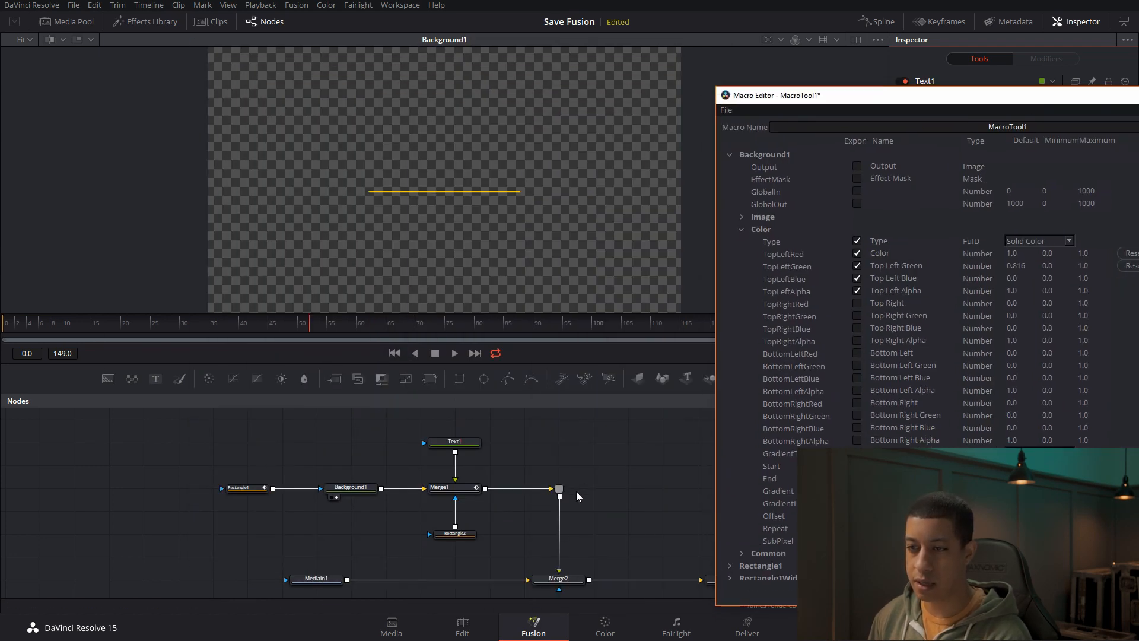
pyautogui.moveTo(576, 492); pyautogui.dragTo(529, 486)
pyautogui.click(392, 491)
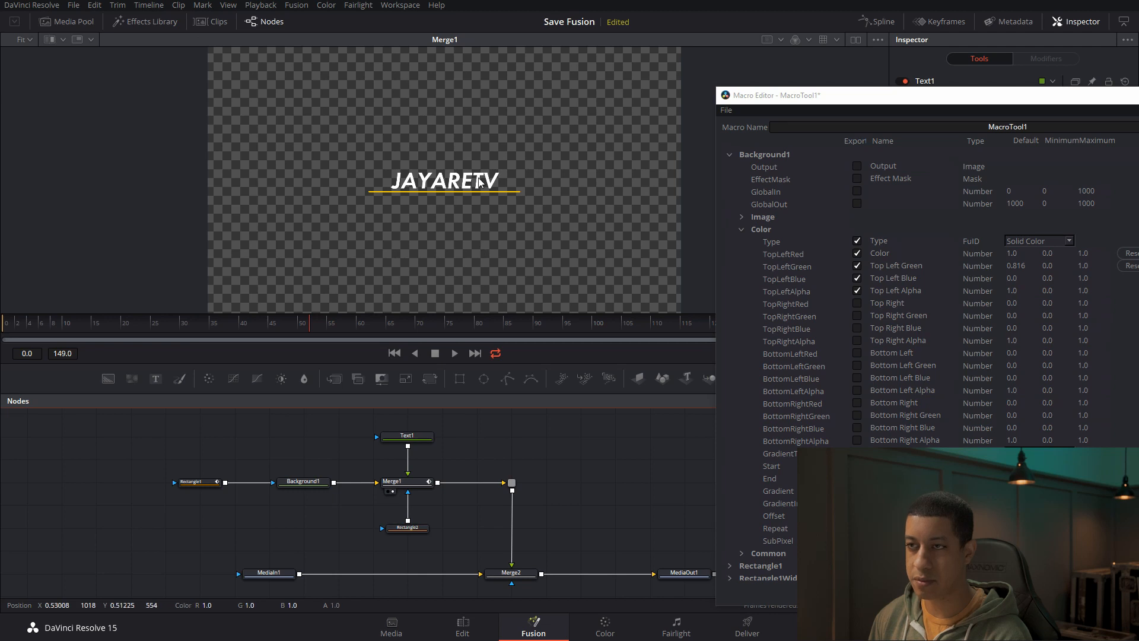
pyautogui.moveTo(846, 96); pyautogui.dragTo(460, 49)
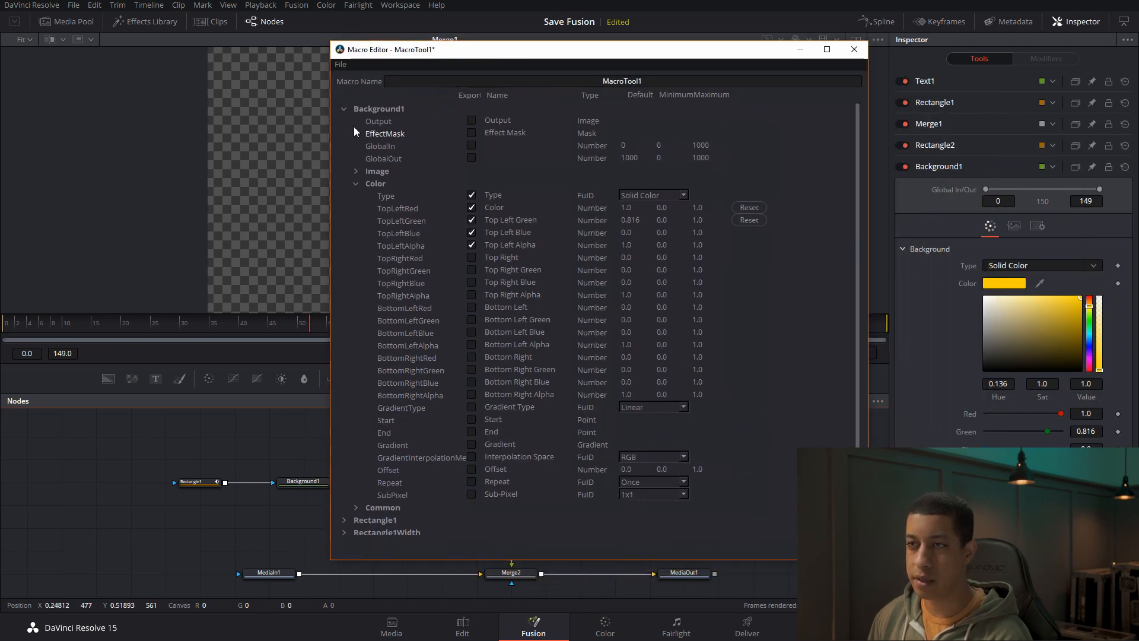
# - Examine Text1's Text parameters in the Macro Editor alongside its Inspector controls, and close the editor without saving the macro
pyautogui.click(345, 109)
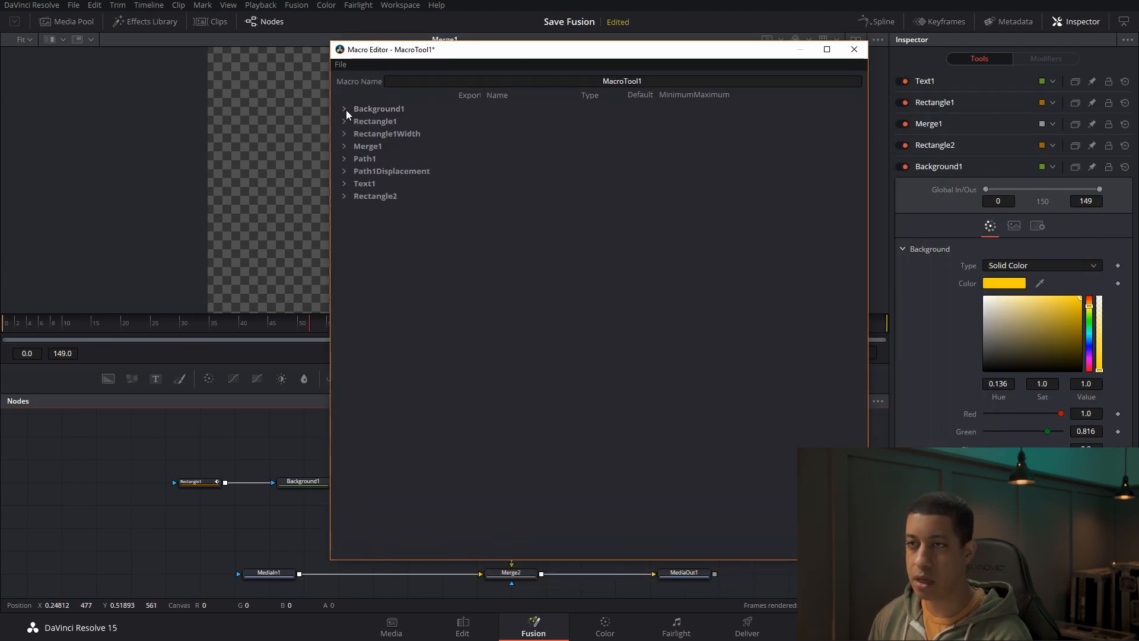
pyautogui.click(344, 184)
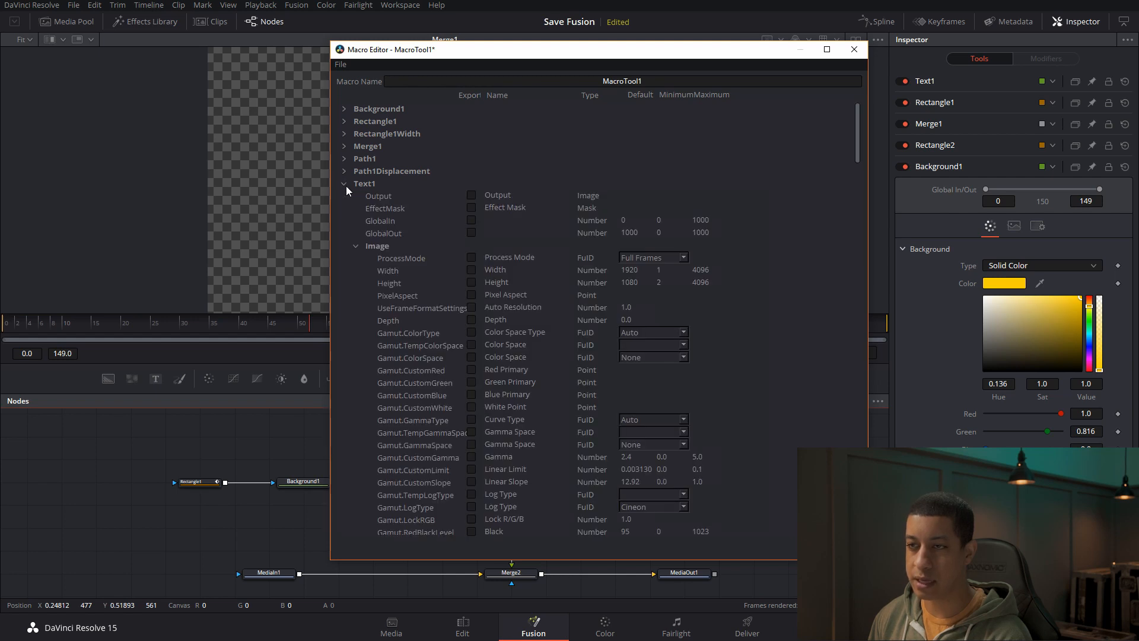
pyautogui.click(958, 80)
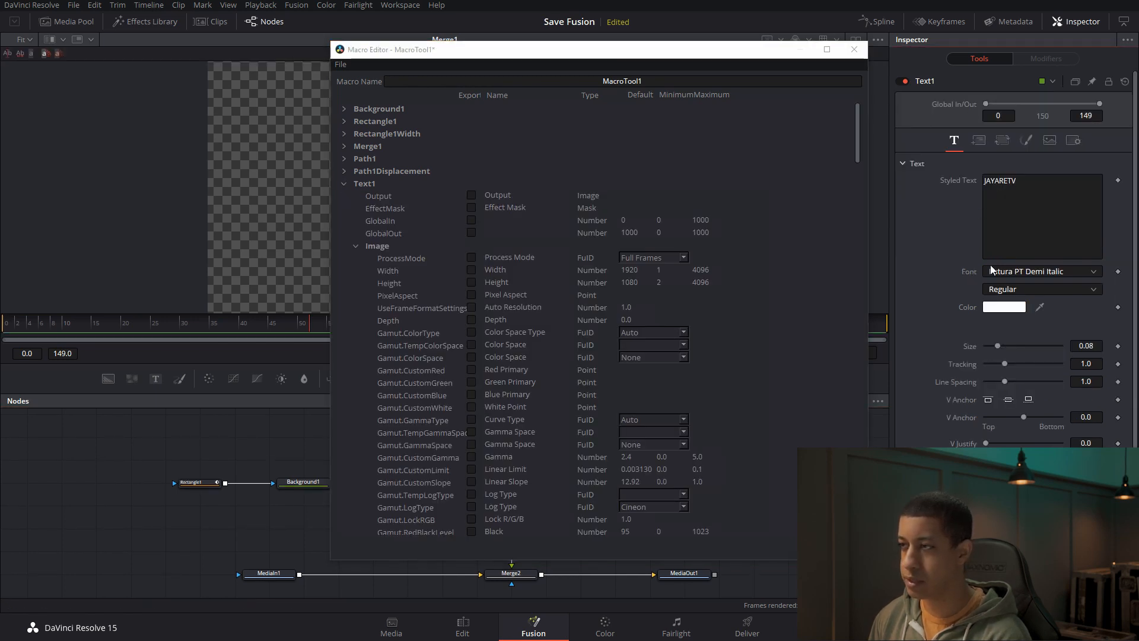
pyautogui.click(356, 245)
pyautogui.click(355, 258)
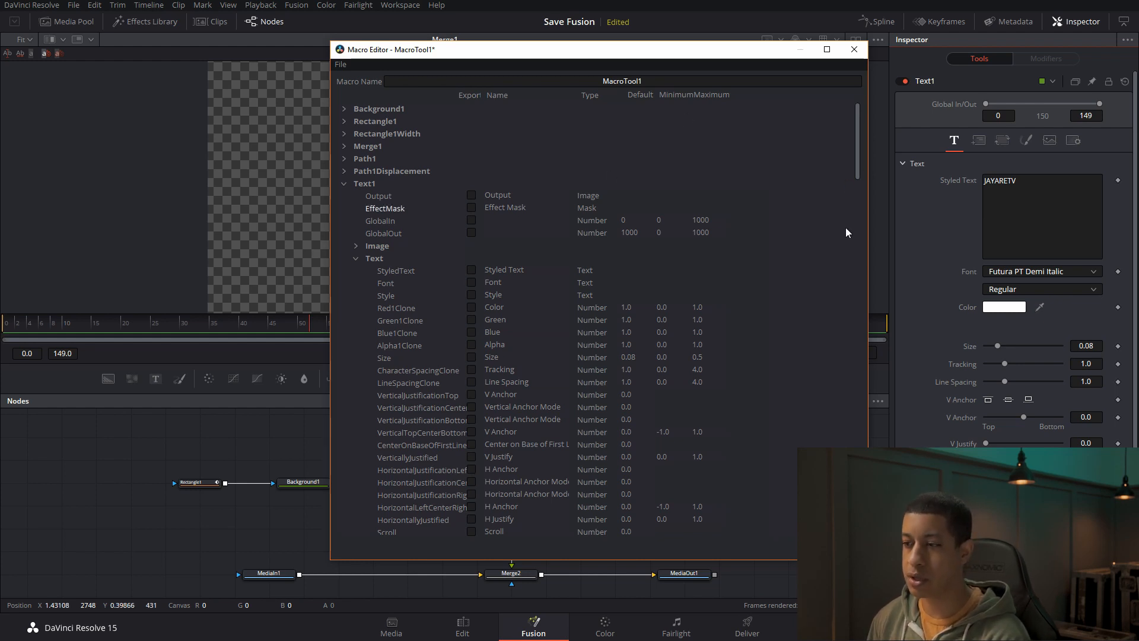
pyautogui.click(854, 49)
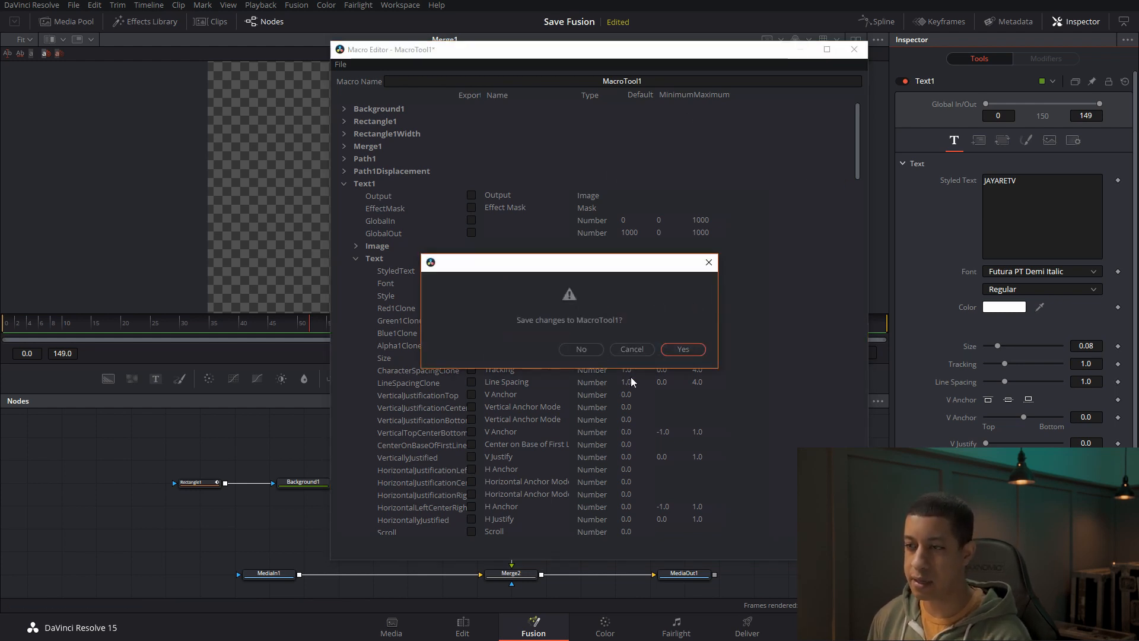
pyautogui.click(592, 350)
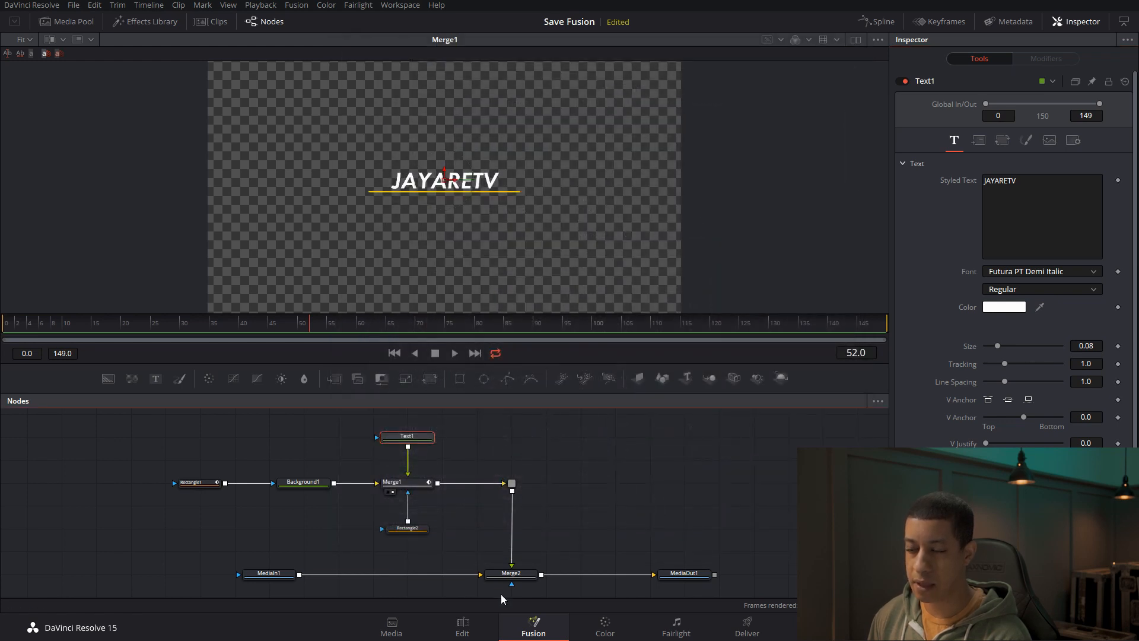
# - Convert the 4K_jpeg_winter_highway_20170117.mov clip on the Edit timeline into a new Fusion clip and open it on the Fusion page
pyautogui.click(462, 626)
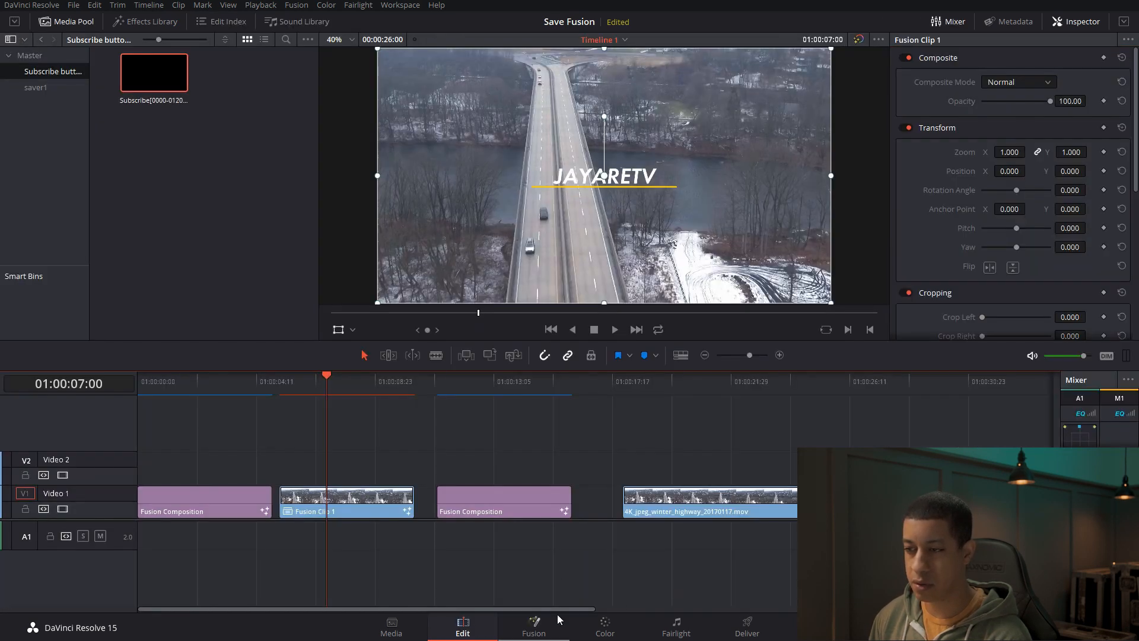
pyautogui.moveTo(496, 386); pyautogui.dragTo(662, 394)
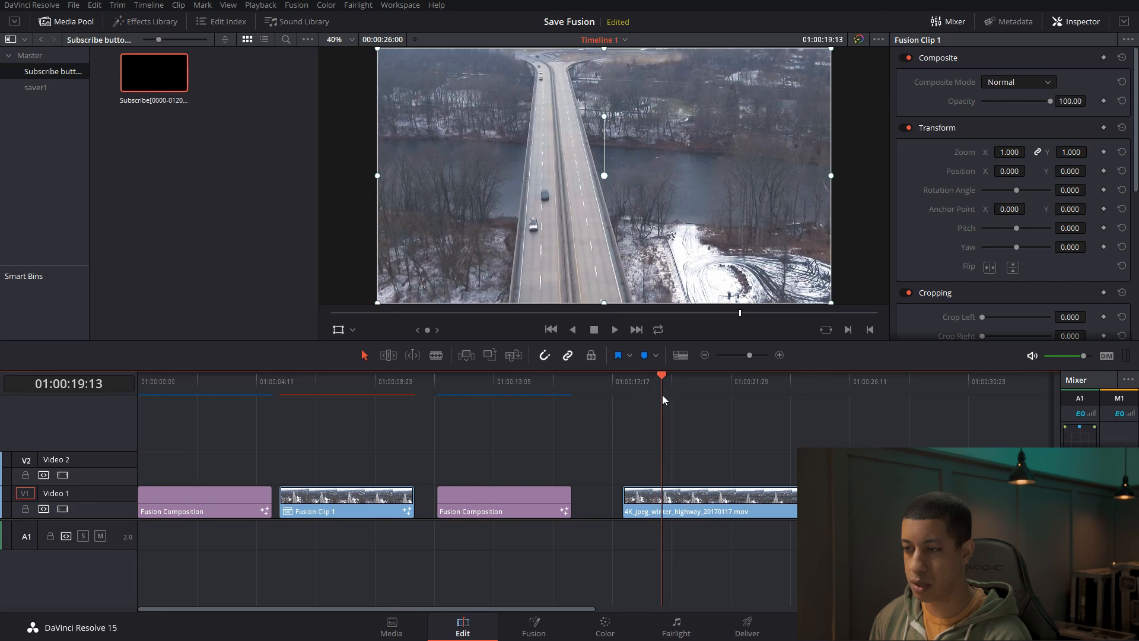
pyautogui.rightClick(725, 514)
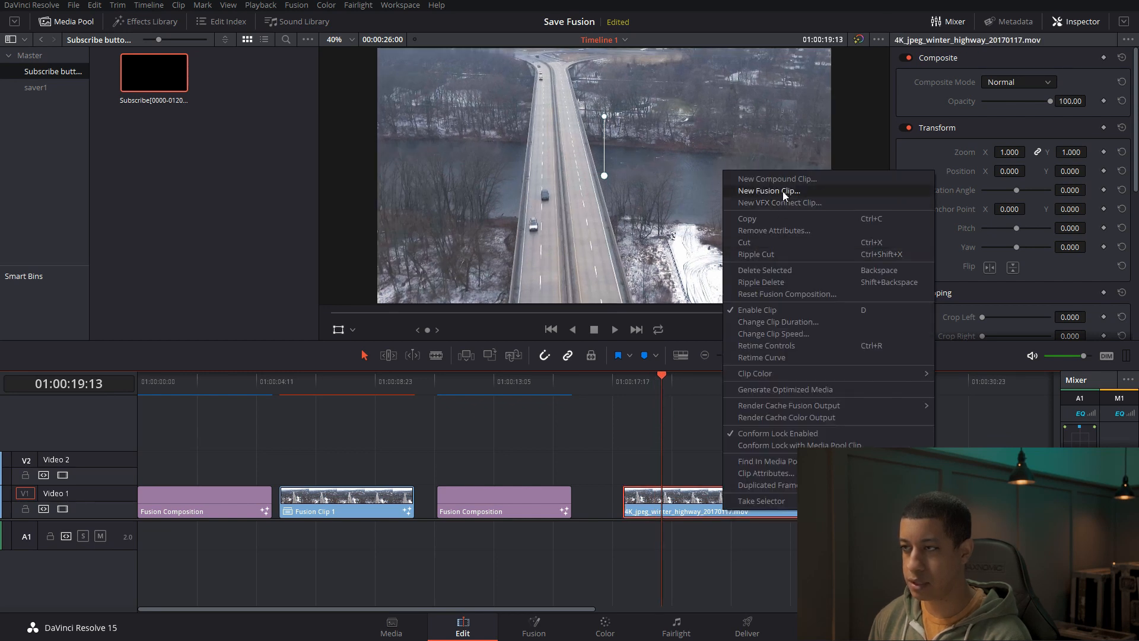
pyautogui.click(782, 191)
pyautogui.click(534, 625)
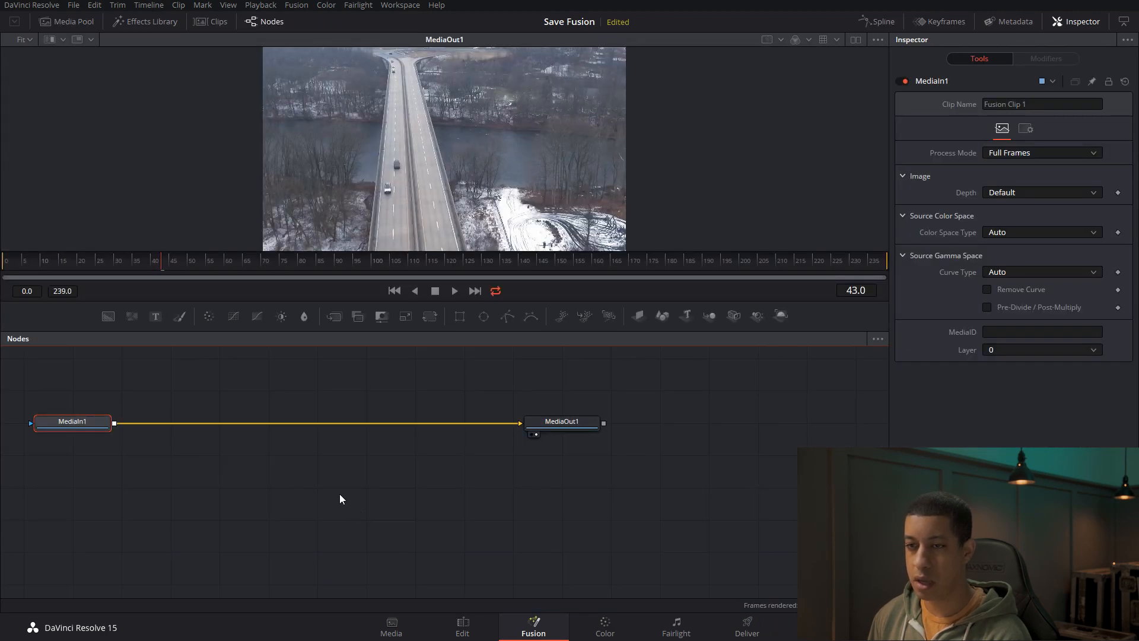
# - Add the saved NewMacro tool to the composition and merge its output over MediaIn1
pyautogui.moveTo(338, 494); pyautogui.dragTo(445, 591)
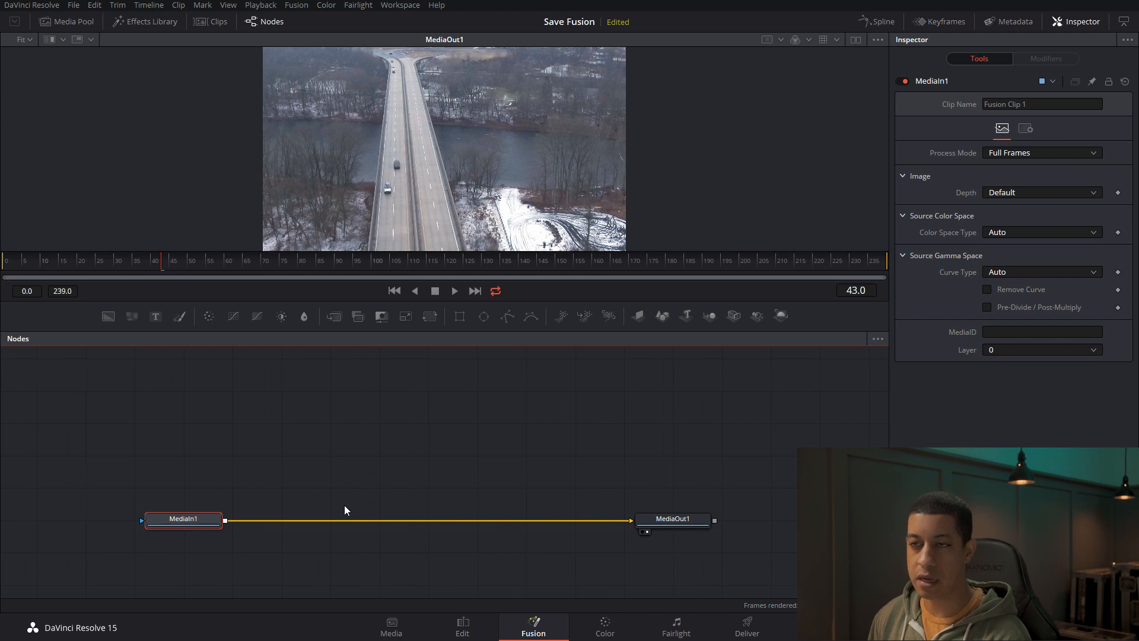
pyautogui.rightClick(324, 405)
pyautogui.moveTo(376, 411)
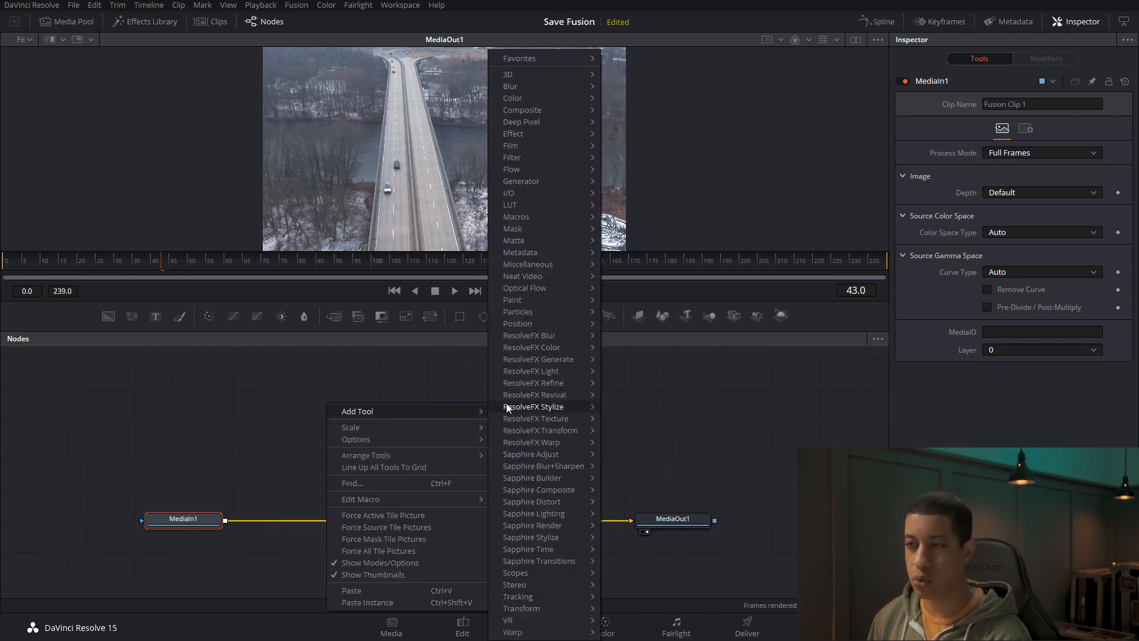
pyautogui.moveTo(539, 240)
pyautogui.moveTo(543, 216)
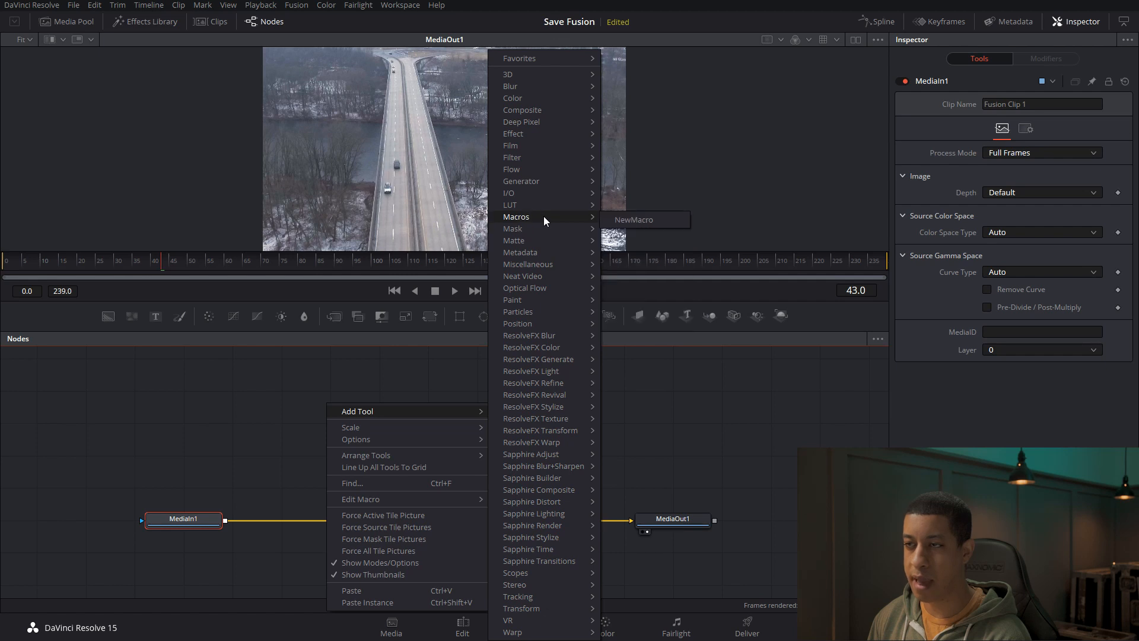
pyautogui.click(643, 219)
pyautogui.moveTo(333, 410); pyautogui.dragTo(225, 521)
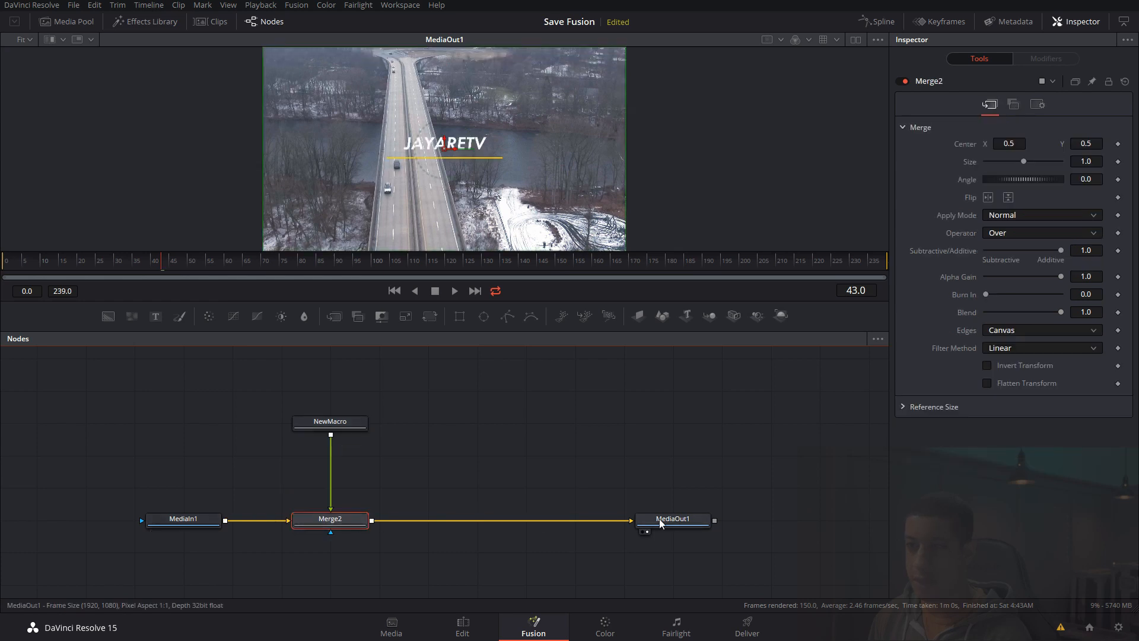
# - Replace the styled text of the NewMacro node with a person's first name
pyautogui.click(358, 430)
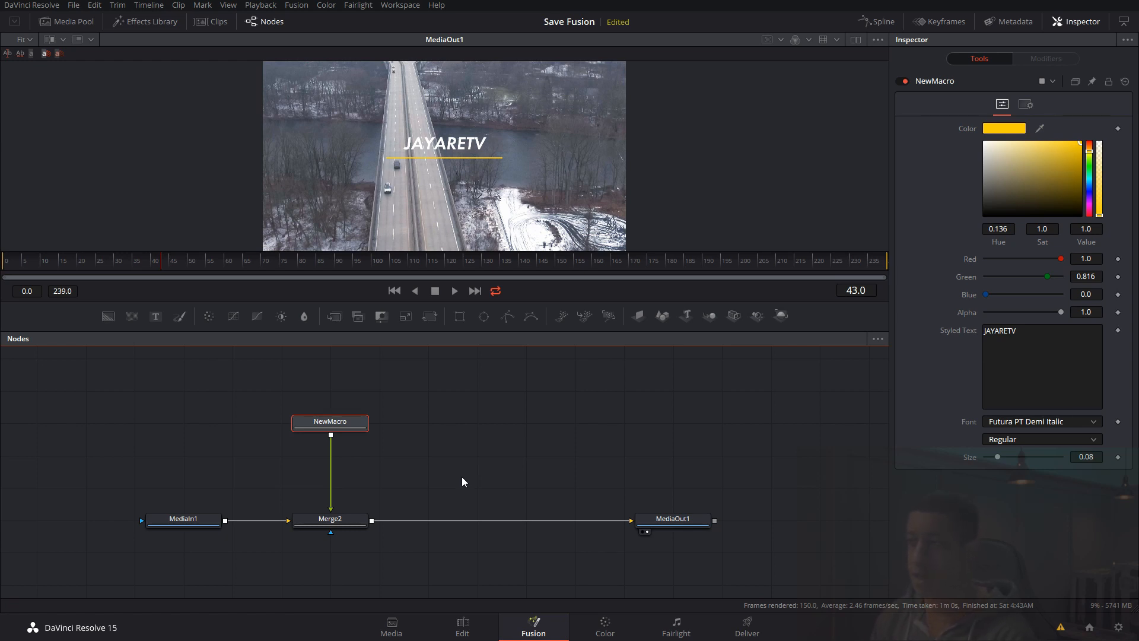
pyautogui.click(1023, 335)
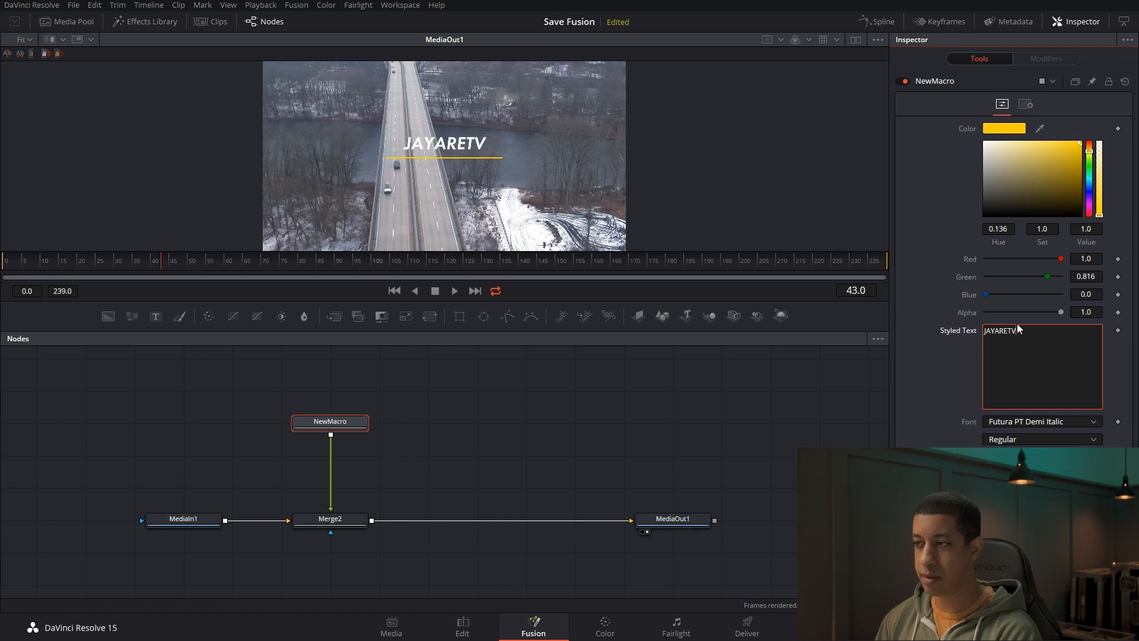
pyautogui.moveTo(1031, 331); pyautogui.dragTo(975, 330)
pyautogui.press('BackSpace')
pyautogui.write('Justin')
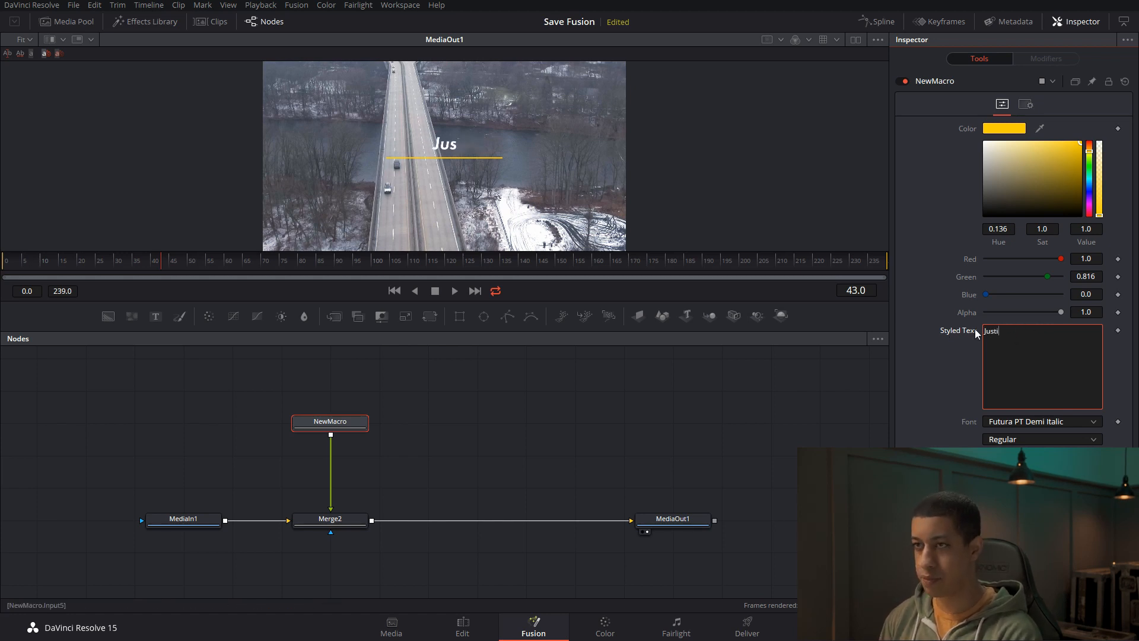
pyautogui.click(796, 372)
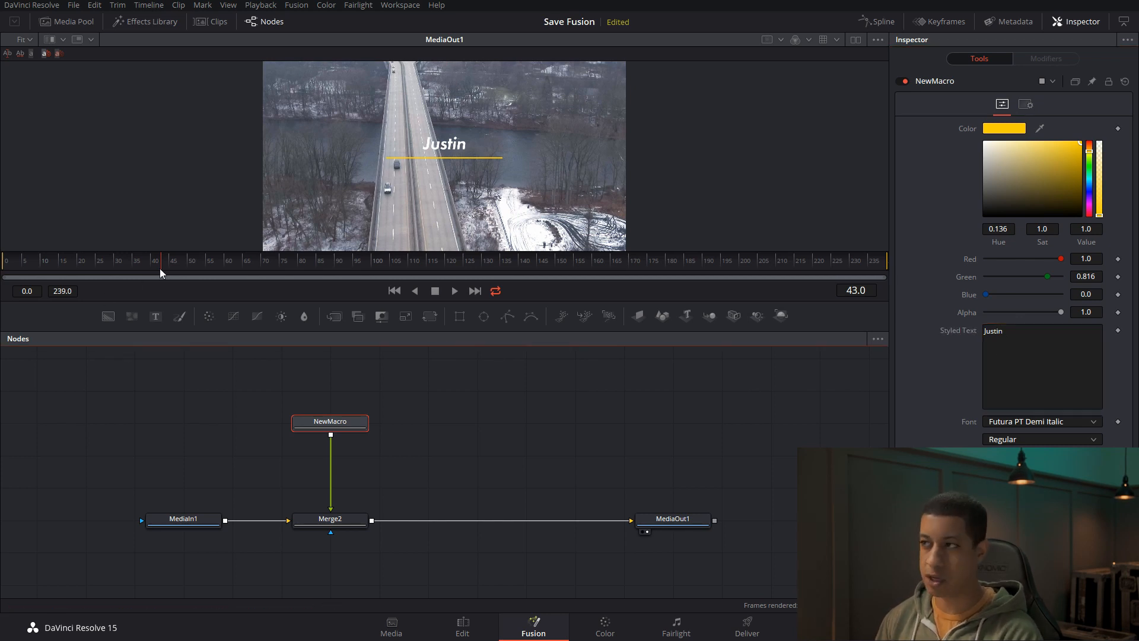
# - Change NewMacro's colour to cyan with hue 0.488, saturation 0.964 and value 1.0
pyautogui.click(1090, 178)
pyautogui.click(1067, 153)
pyautogui.click(1078, 142)
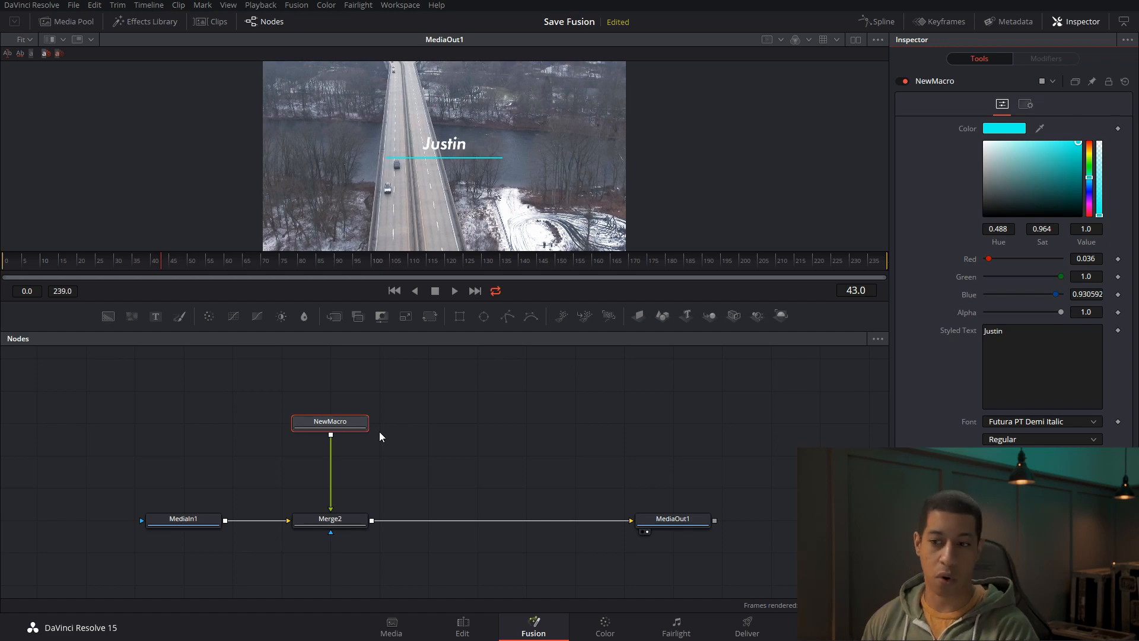
# - Move the Edit timeline playhead to 01:00:06:10 on the earlier Fusion clip, open its composition in Fusion and deselect all nodes
pyautogui.click(463, 626)
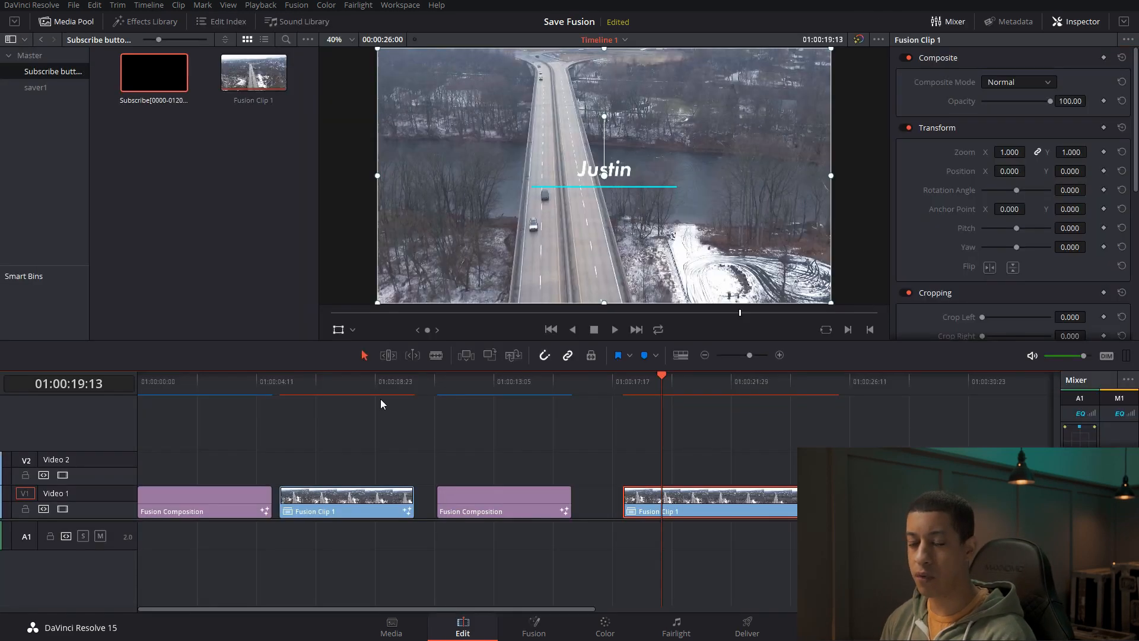
pyautogui.click(362, 390)
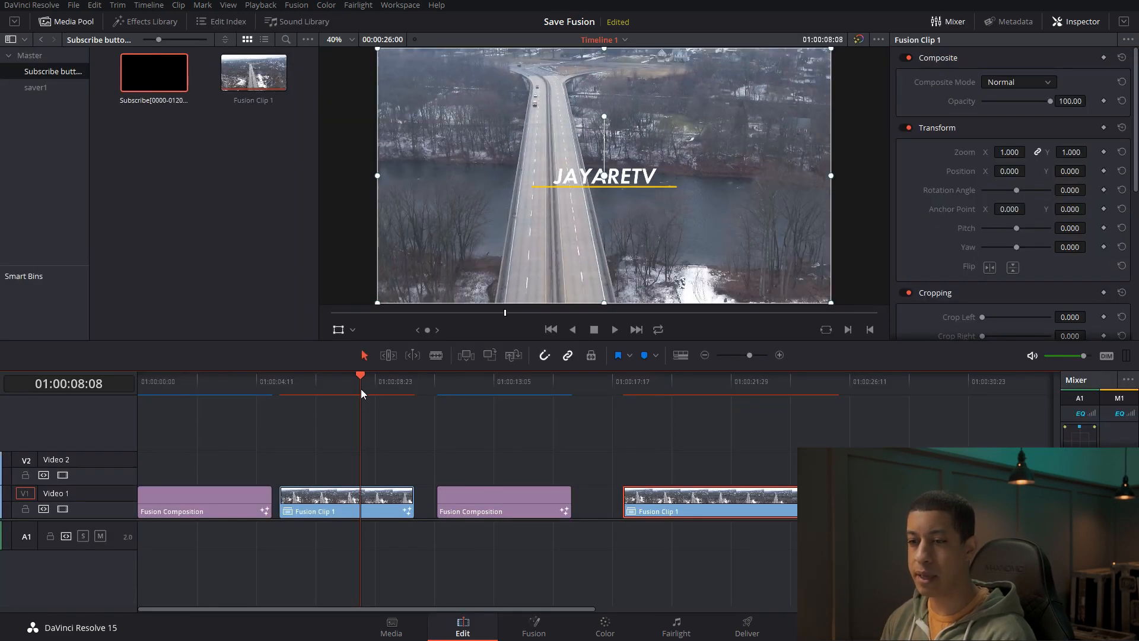
pyautogui.moveTo(355, 389); pyautogui.dragTo(309, 371)
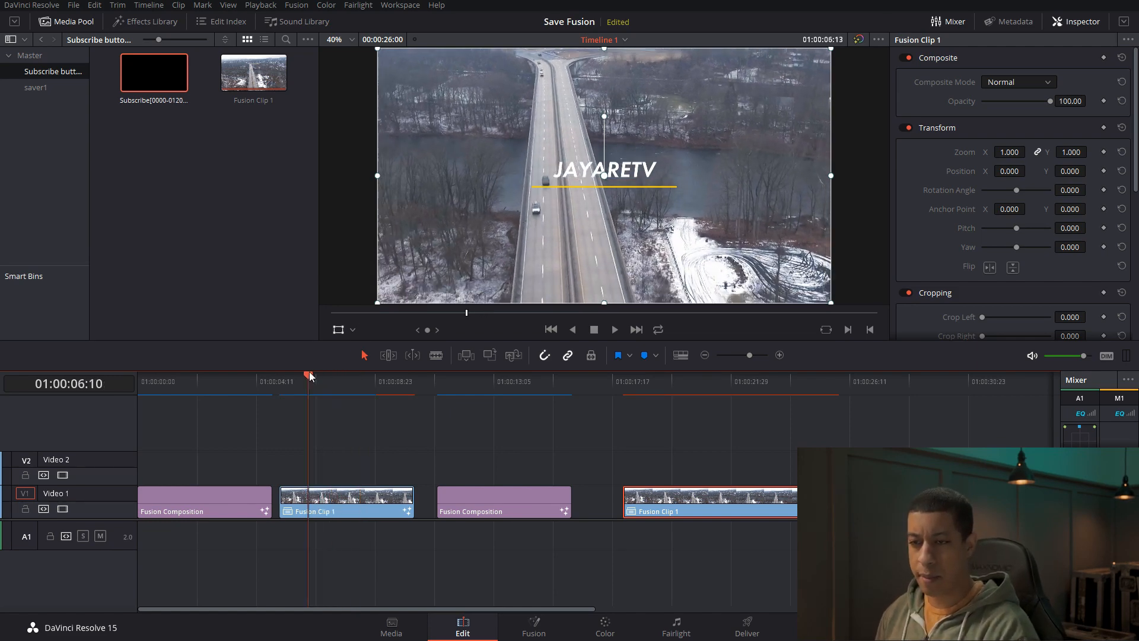
pyautogui.click(525, 634)
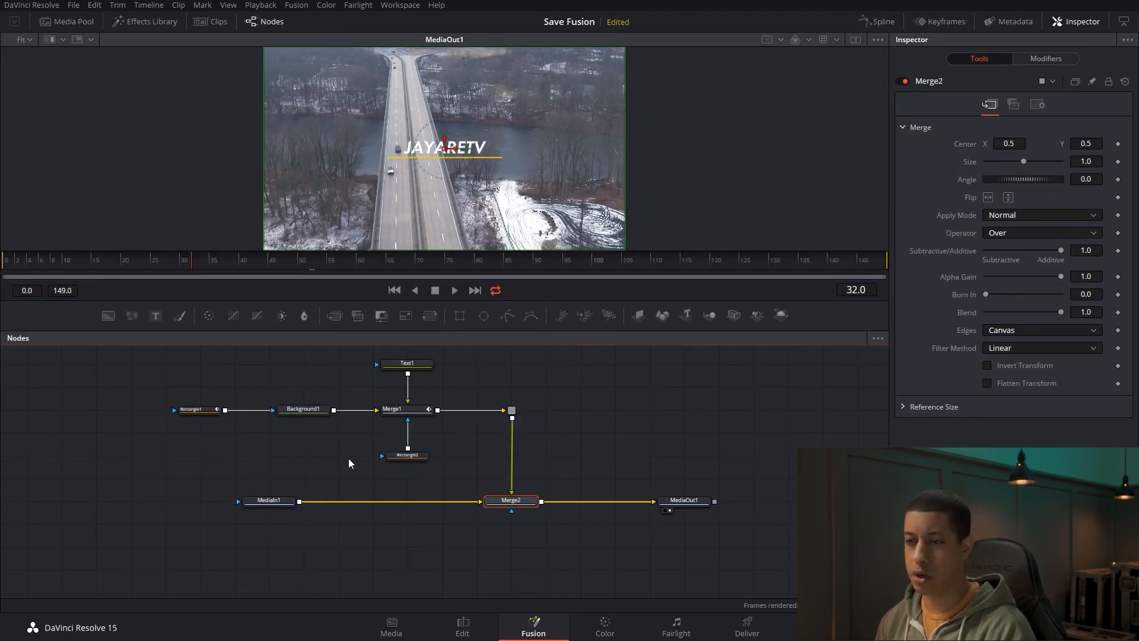
pyautogui.scroll(1, 443, 458)
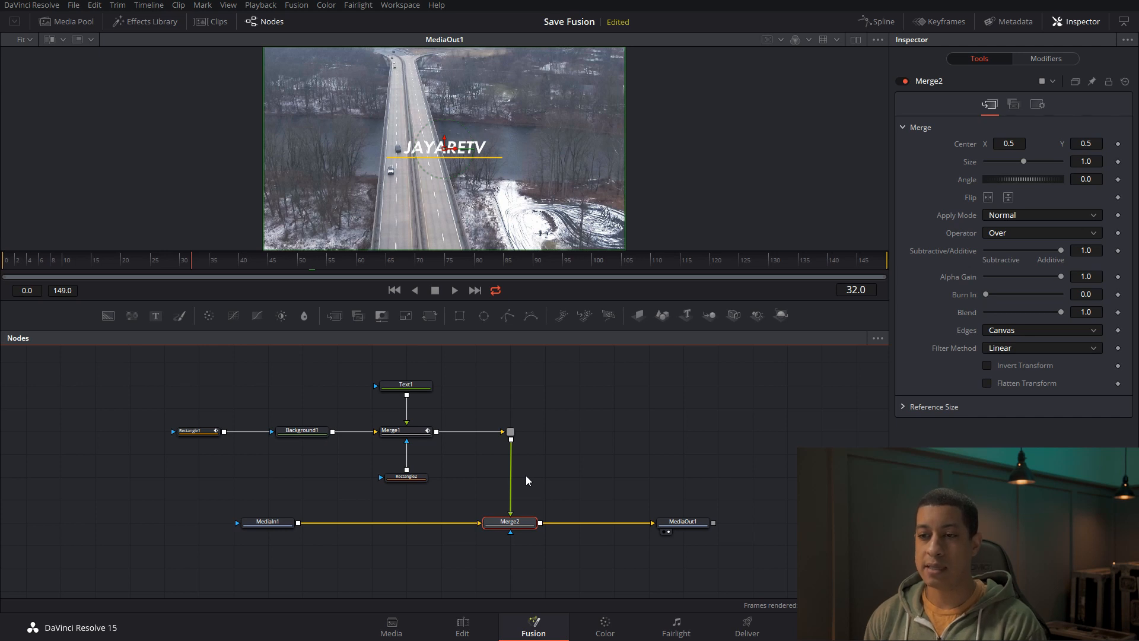
pyautogui.click(295, 499)
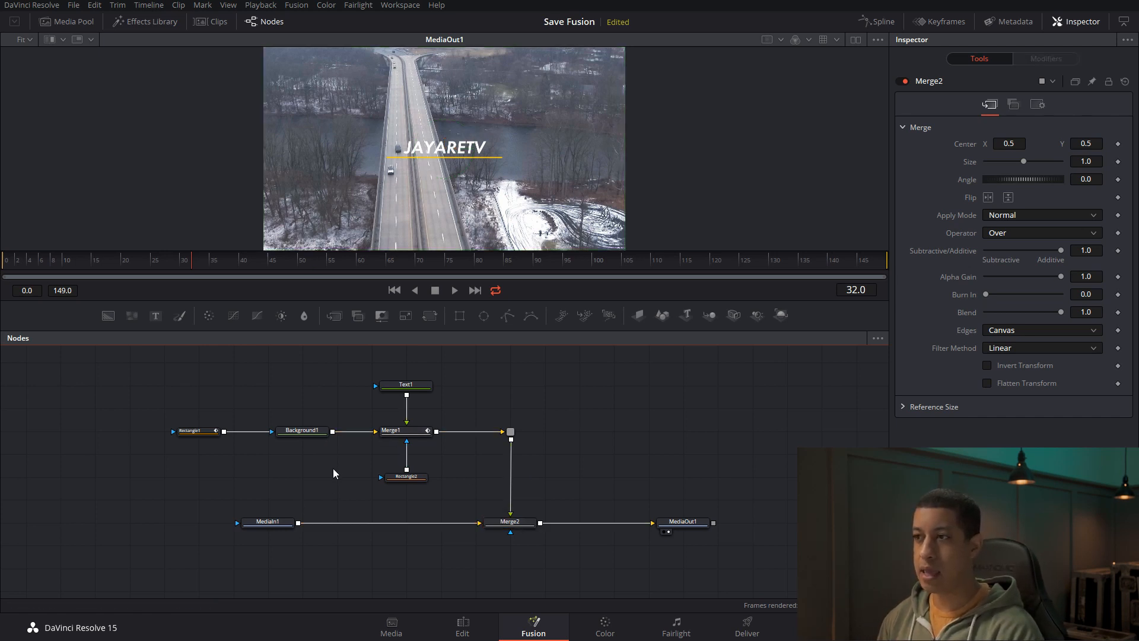
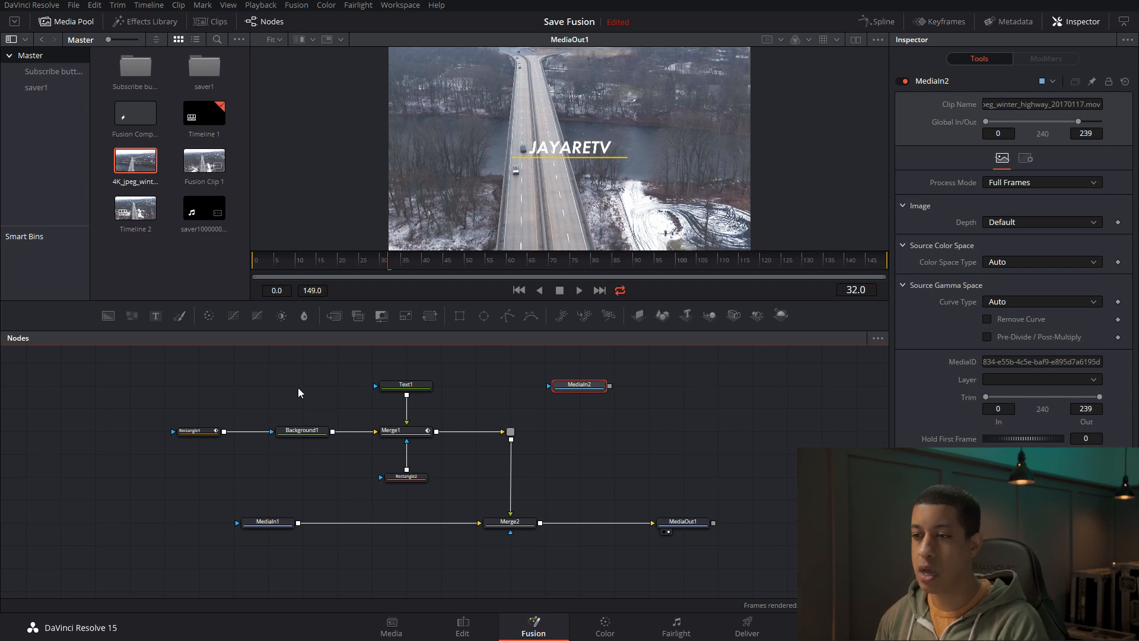
# - Add a Loader node for the PNG sequence starting at saver test0000 in the Desktop's saver1 folder and inspect its file path
pyautogui.hotkey('shift', 'space')
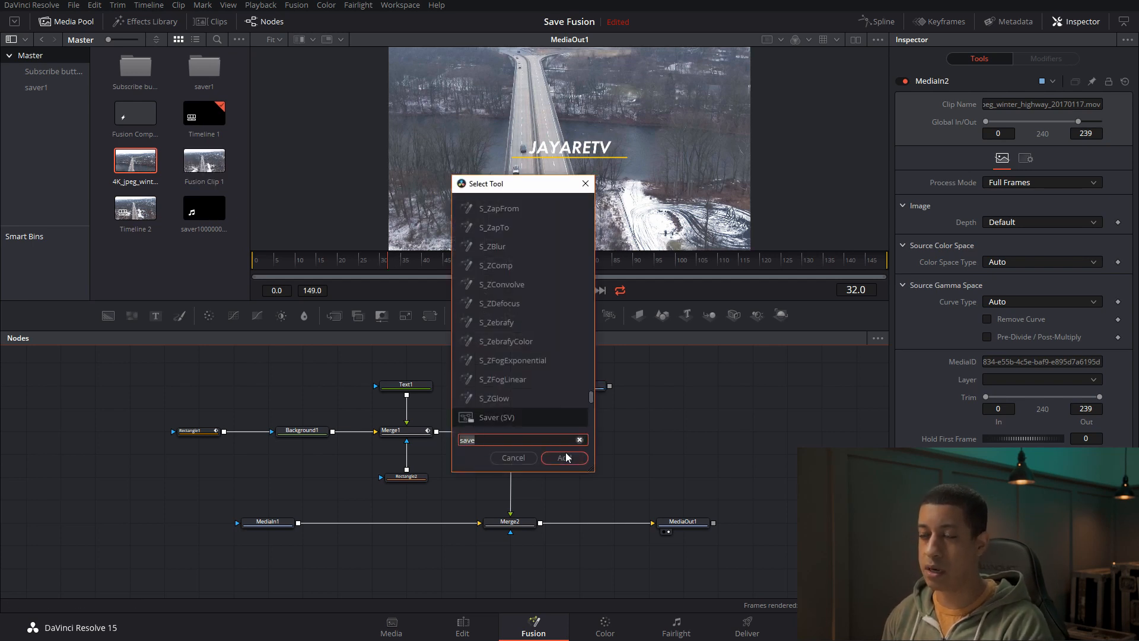
pyautogui.press('BackSpace')
pyautogui.press('BackSpace')
pyautogui.press('BackSpace')
pyautogui.press('BackSpace')
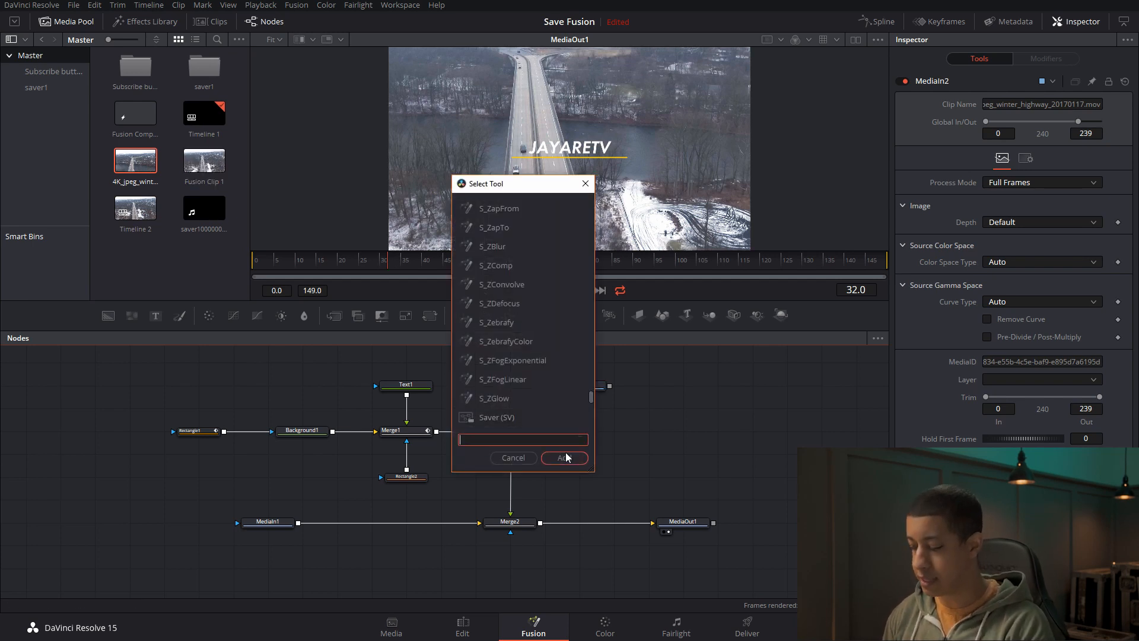
pyautogui.write('lover')
pyautogui.press('BackSpace')
pyautogui.press('BackSpace')
pyautogui.press('BackSpace')
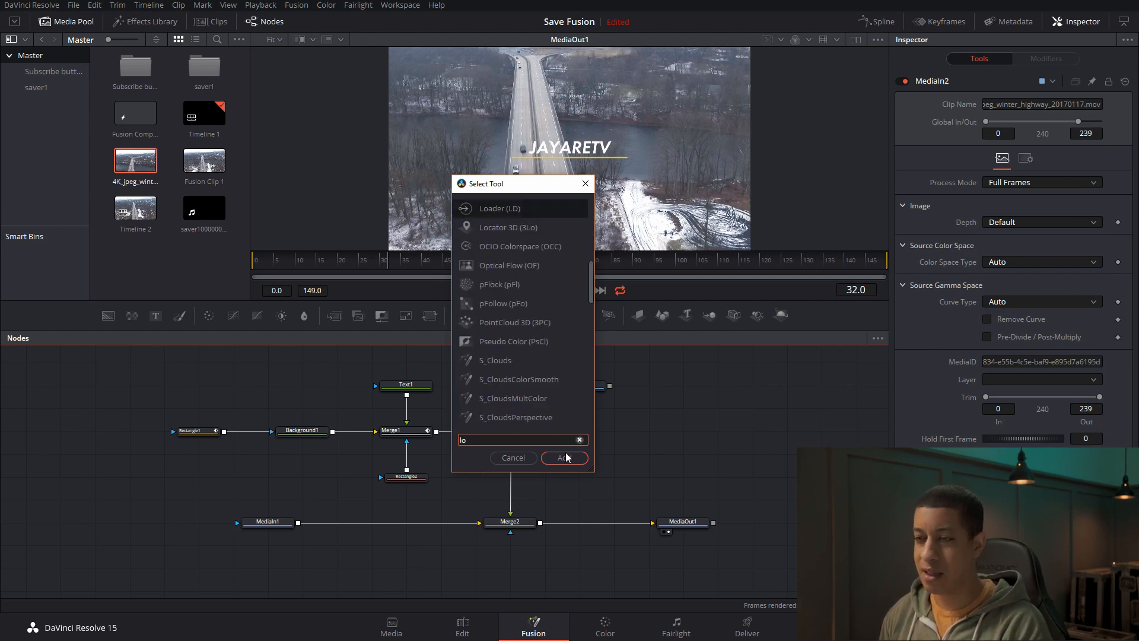
pyautogui.click(564, 457)
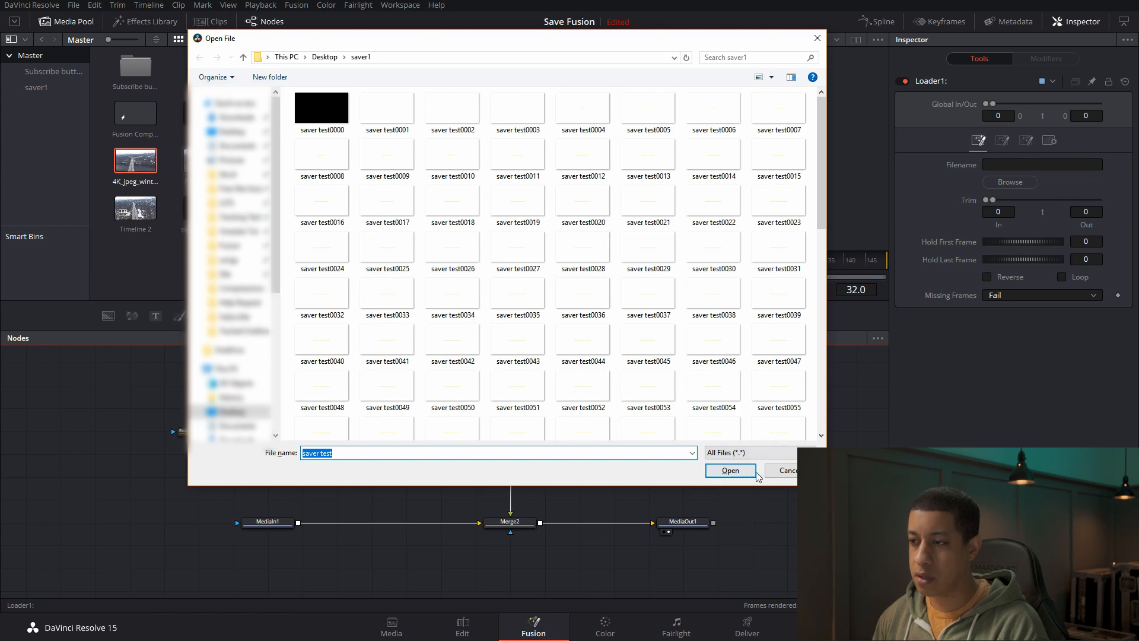
pyautogui.click(321, 109)
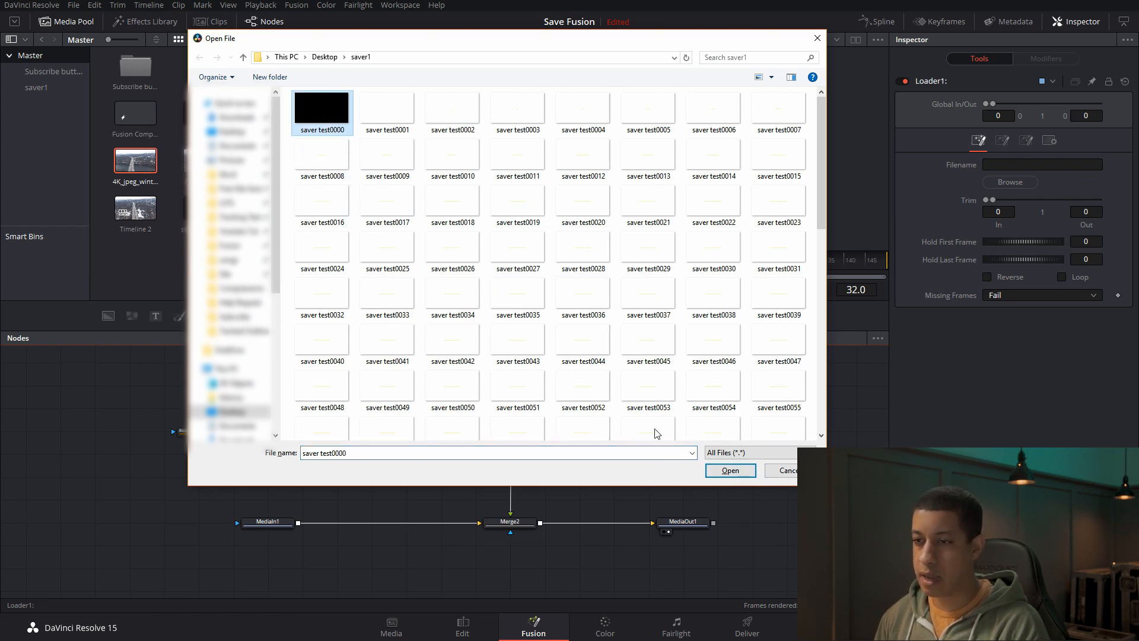
pyautogui.click(730, 470)
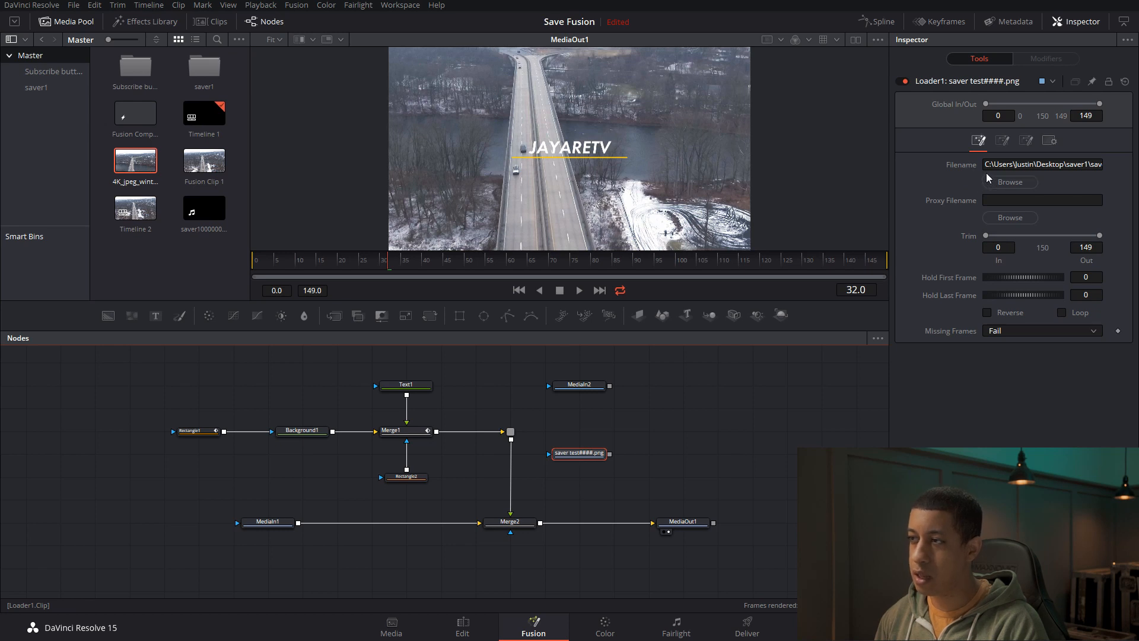
pyautogui.moveTo(985, 165); pyautogui.dragTo(1045, 165)
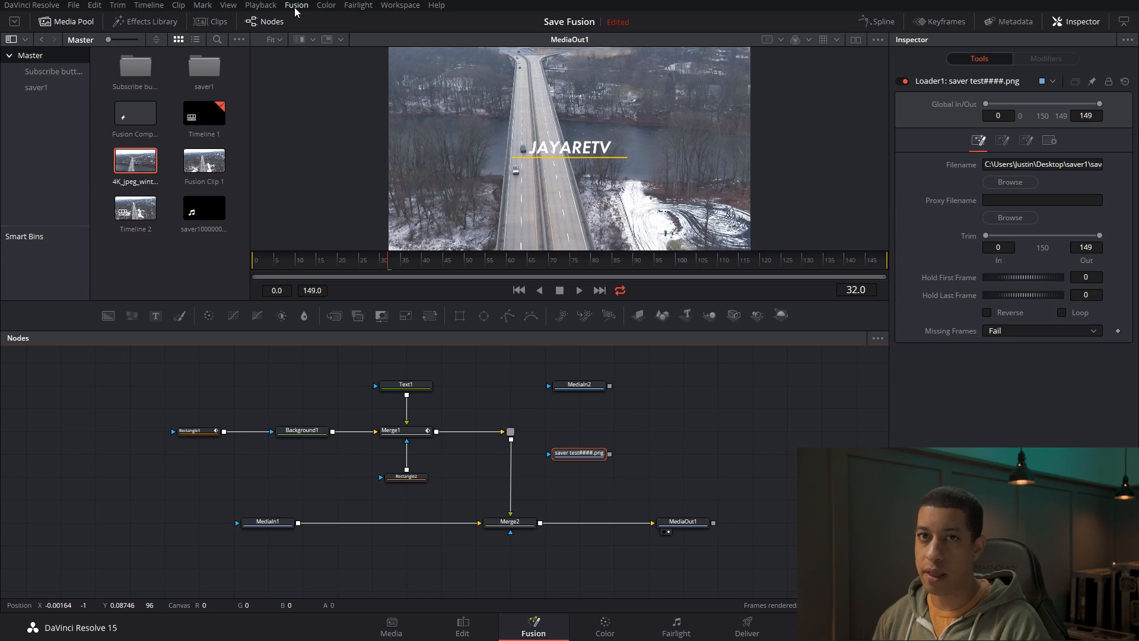
# - Add a second Loader node and select the nasa_test _site image in the Desktop's abc\box folder as its source
pyautogui.click(693, 396)
pyautogui.rightClick(703, 415)
pyautogui.click(682, 410)
pyautogui.hotkey('shift', 'space')
pyautogui.press('Return')
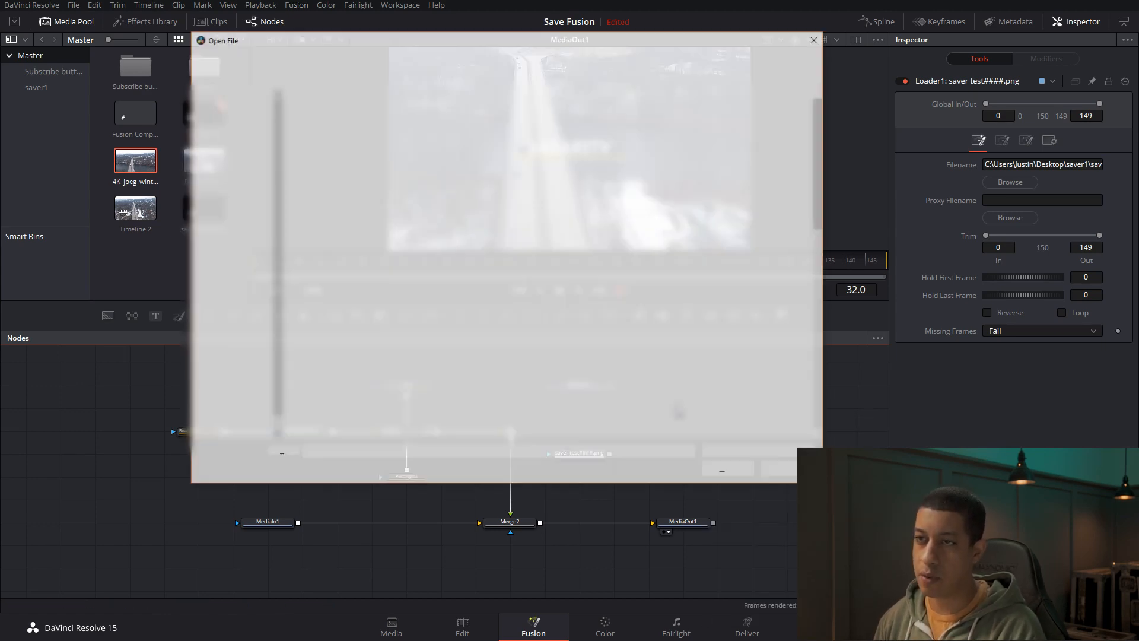
pyautogui.click(254, 132)
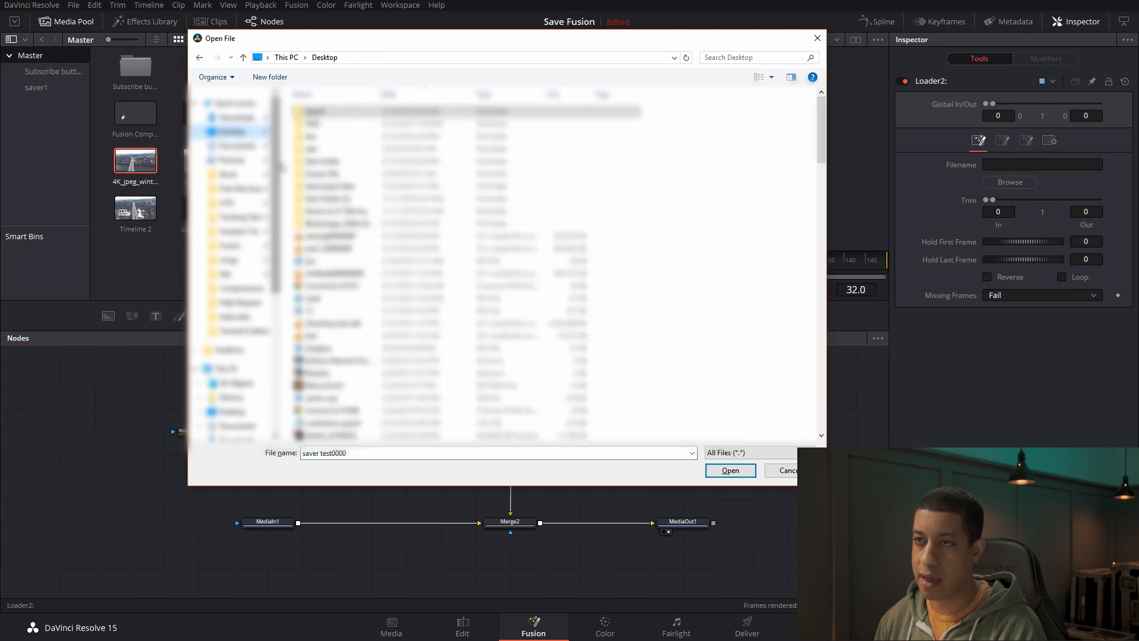
pyautogui.doubleClick(325, 138)
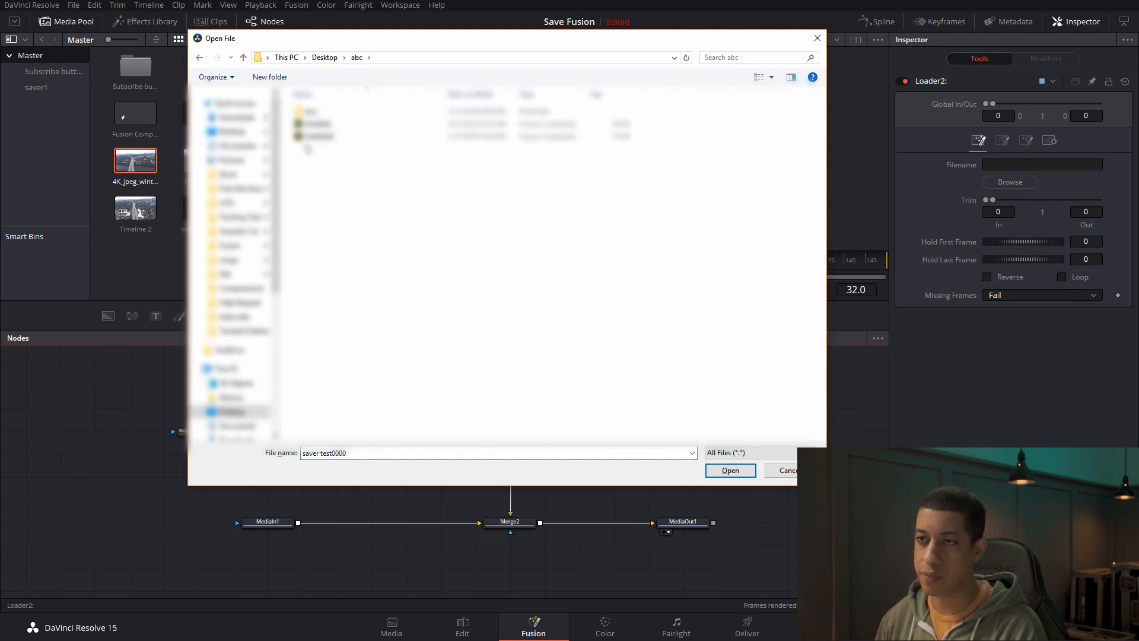
pyautogui.doubleClick(309, 110)
pyautogui.click(318, 138)
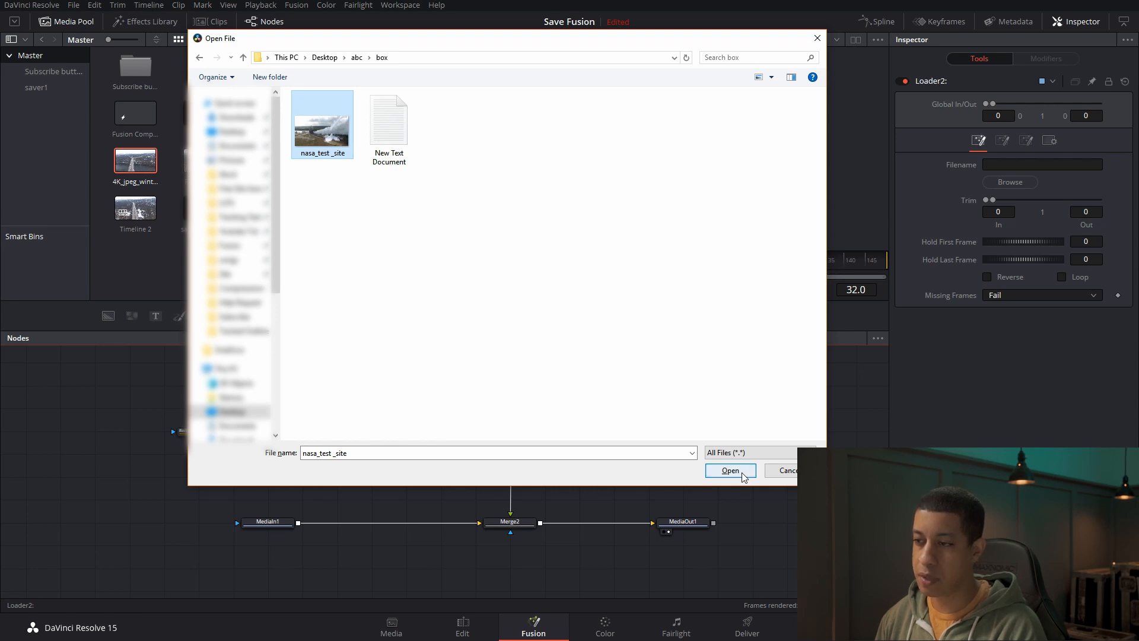
# - Check the file location of nasa_test _site in its properties
pyautogui.rightClick(314, 115)
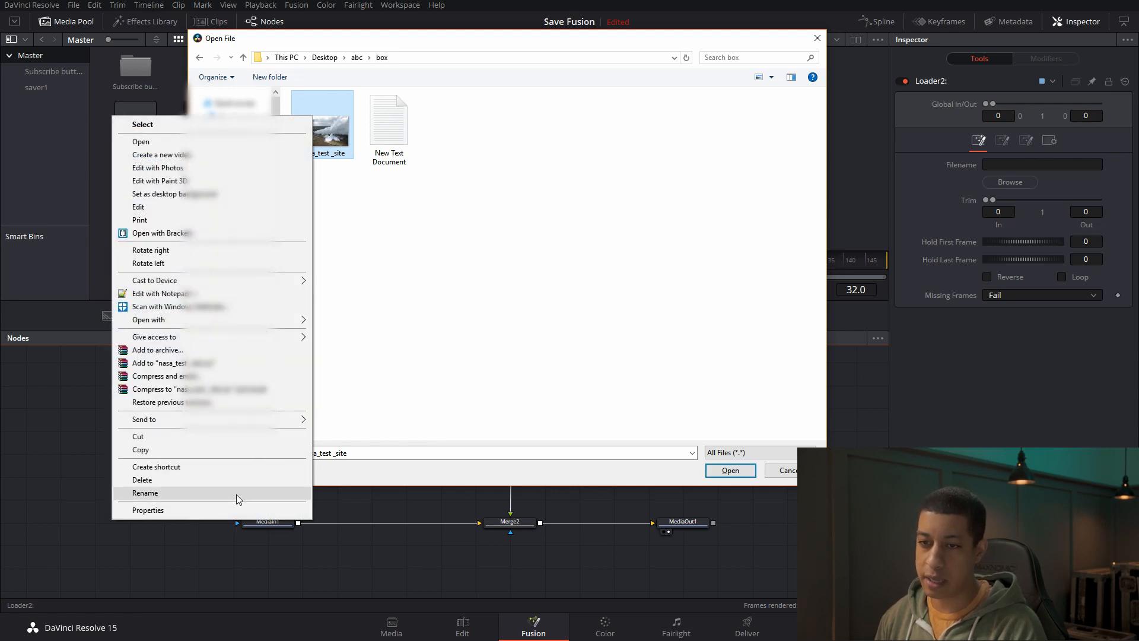
pyautogui.click(231, 510)
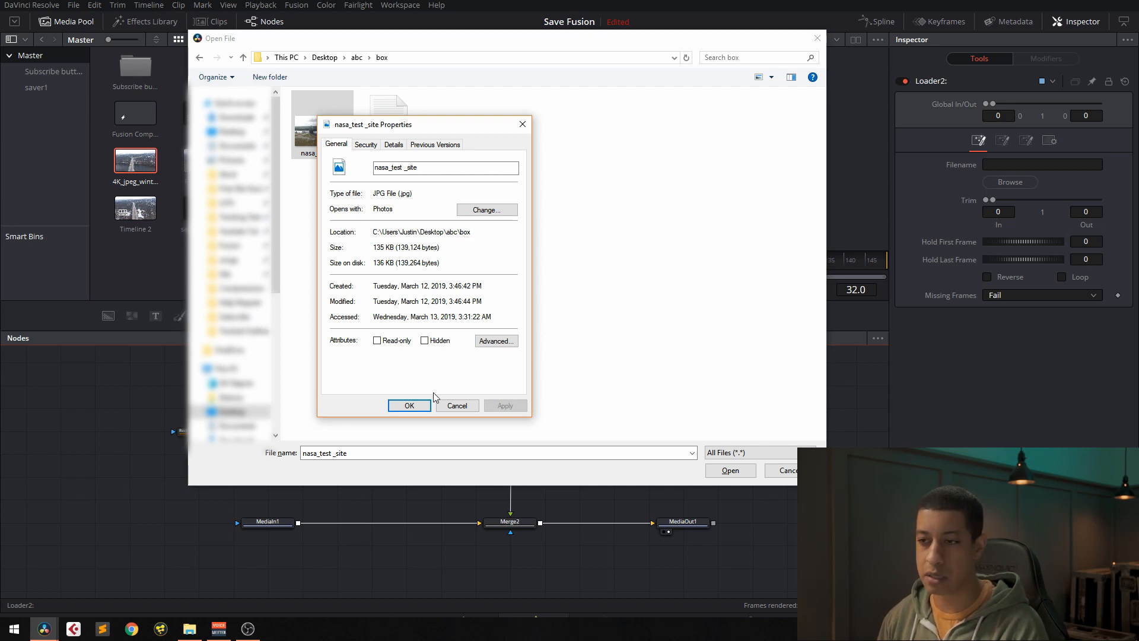
pyautogui.click(408, 406)
# - Load nasa_test _site into the second Loader and select the node to inspect its file path
pyautogui.click(730, 470)
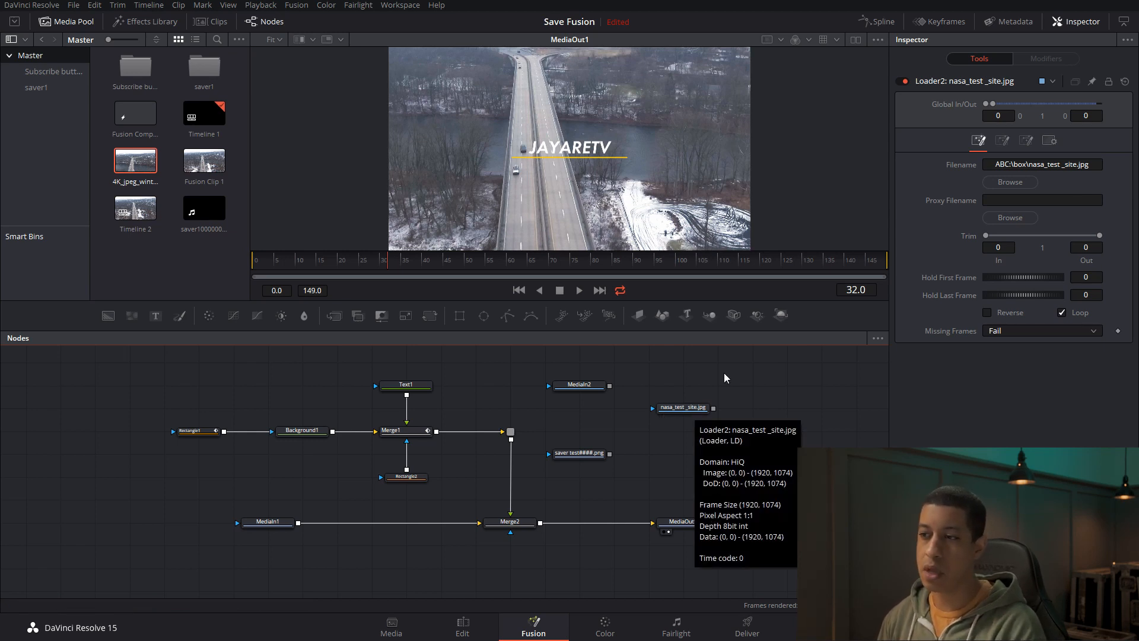
pyautogui.click(681, 410)
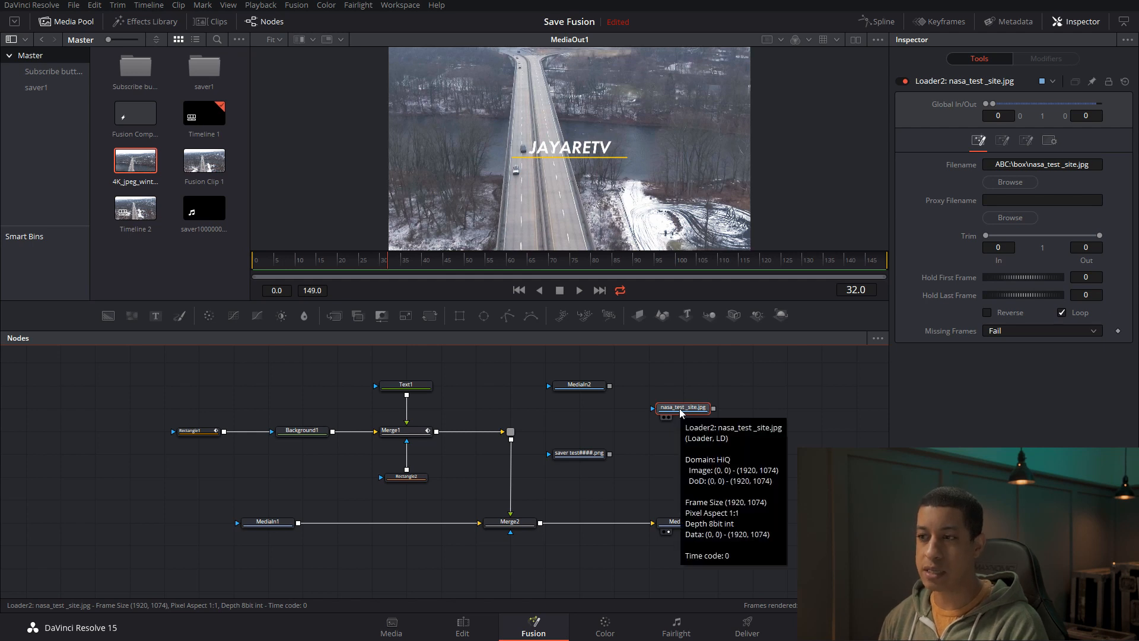
pyautogui.click(676, 411)
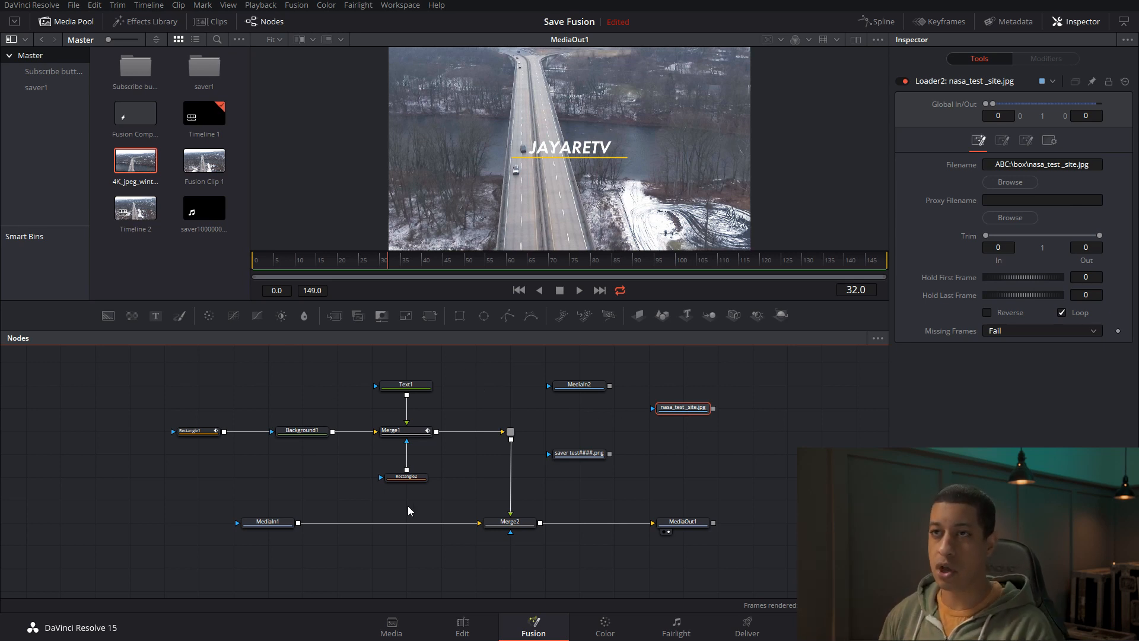
# - Examine the user-defined ABC path in the Path Map of Fusion Settings and save the settings
pyautogui.click(297, 5)
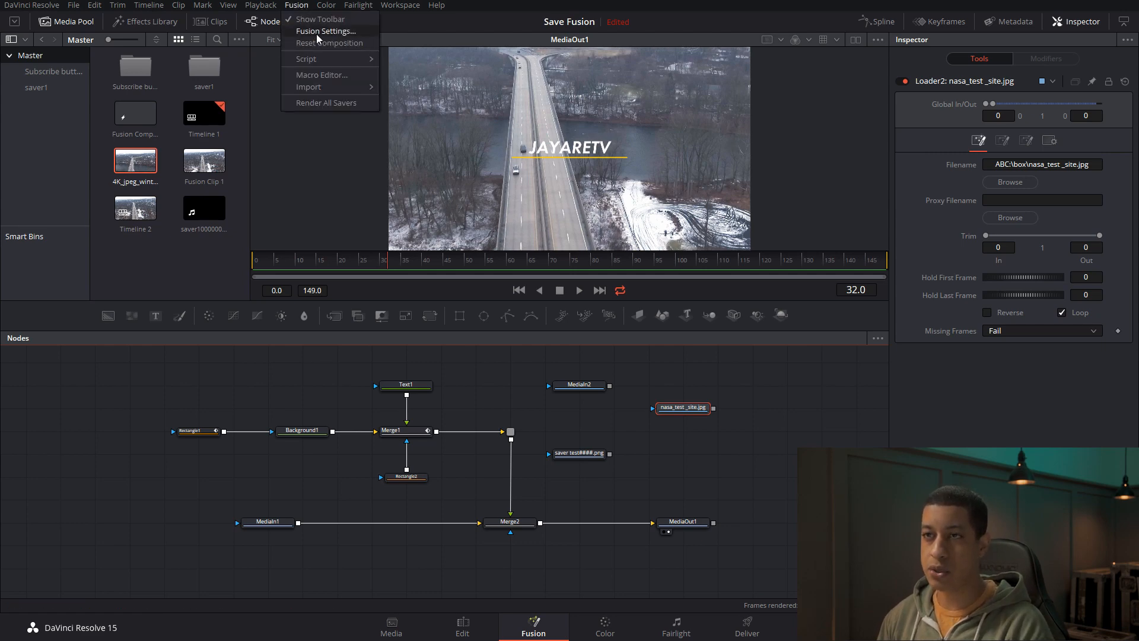
pyautogui.click(316, 33)
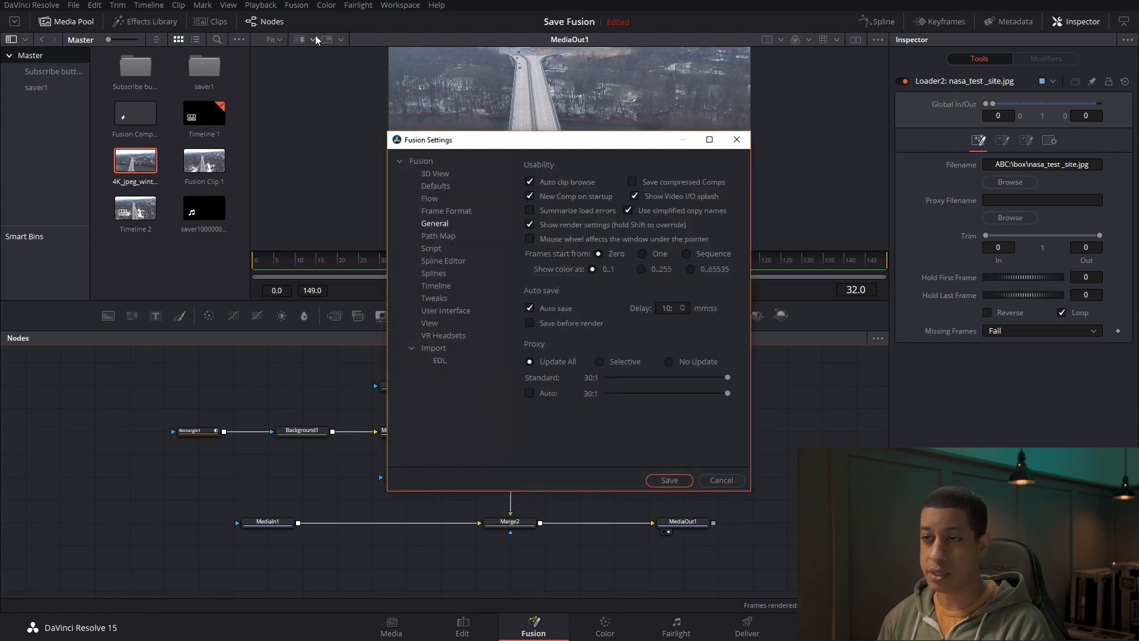
pyautogui.click(438, 236)
pyautogui.moveTo(728, 228); pyautogui.dragTo(727, 344)
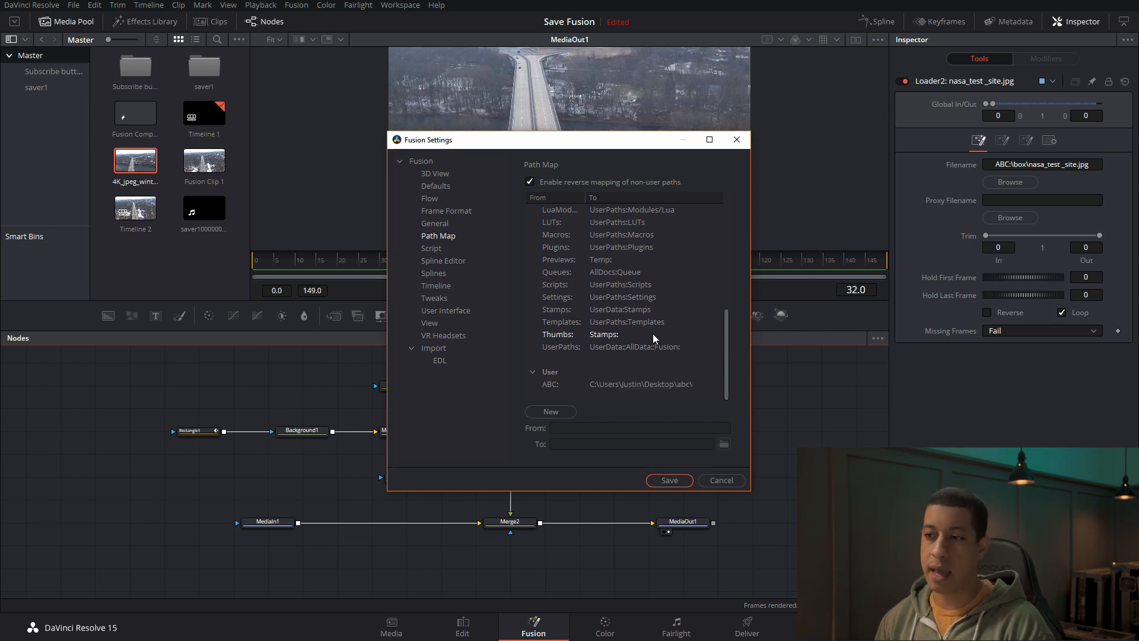
pyautogui.click(679, 485)
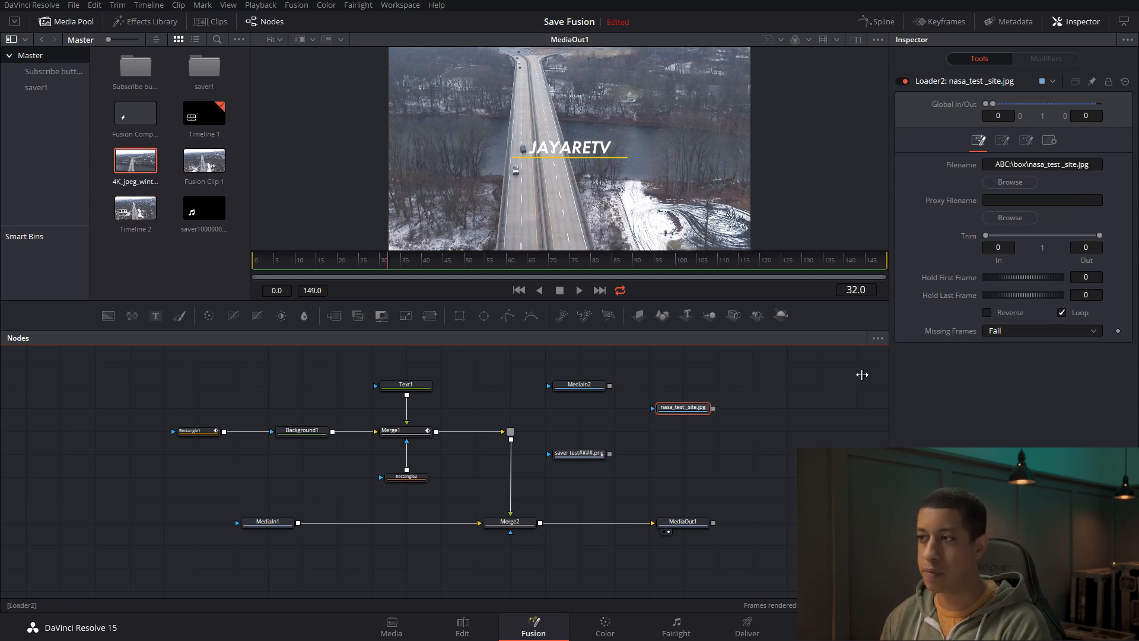
# - Delete MediaIn2 and the two Loader nodes from the composition
pyautogui.click(760, 469)
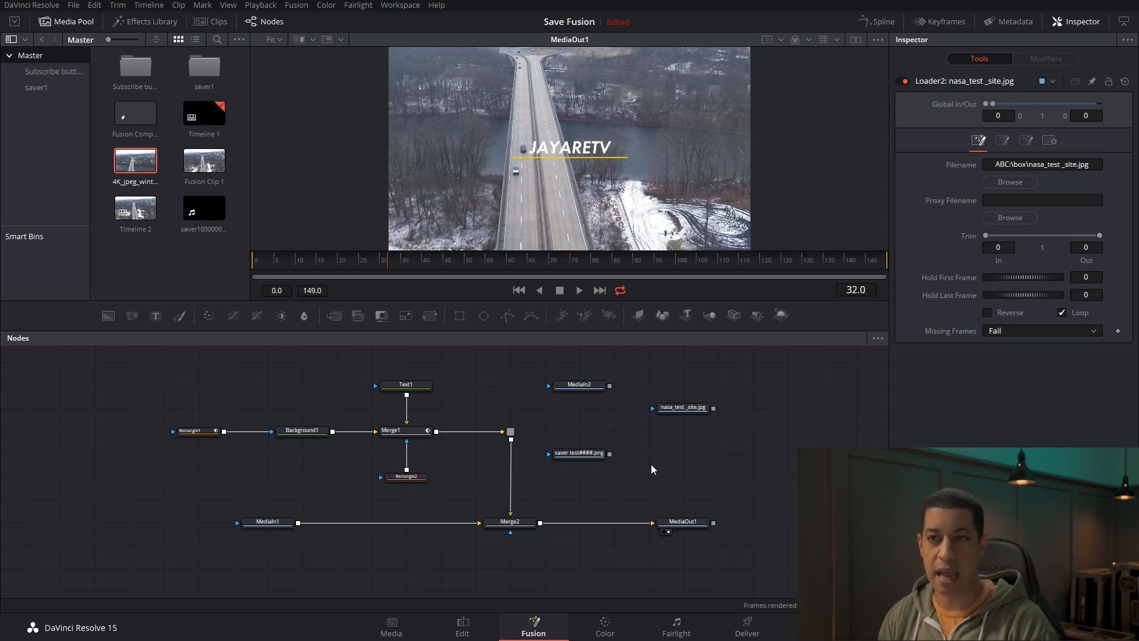
pyautogui.moveTo(694, 380); pyautogui.dragTo(546, 488)
pyautogui.press('Delete')
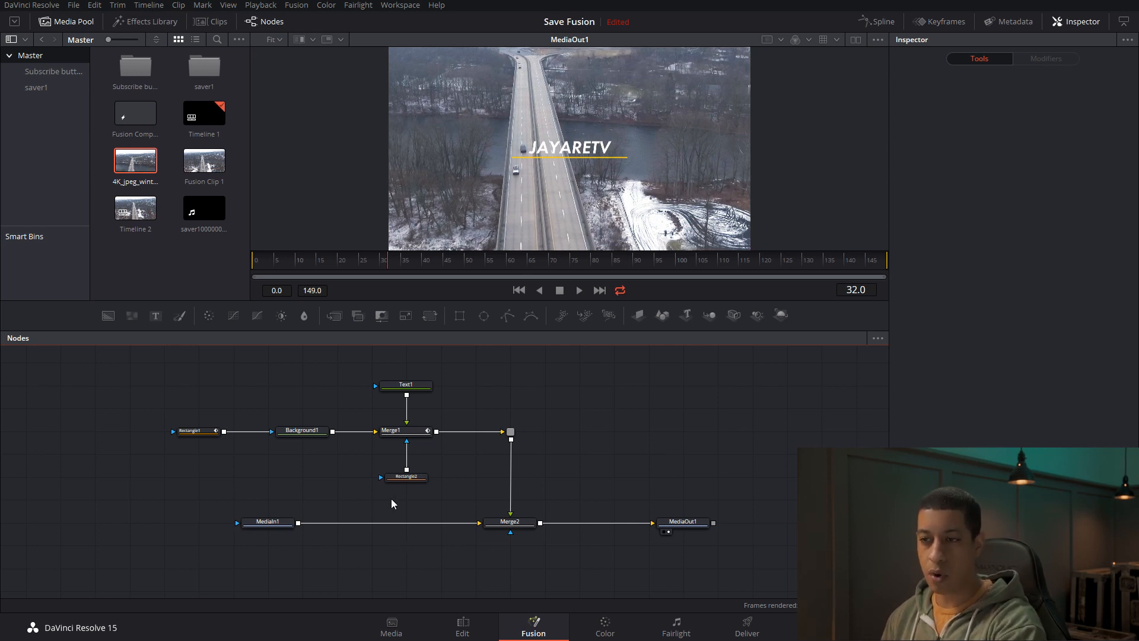
# - Open the dialog for exporting the Fusion composition and cancel the export
pyautogui.click(74, 5)
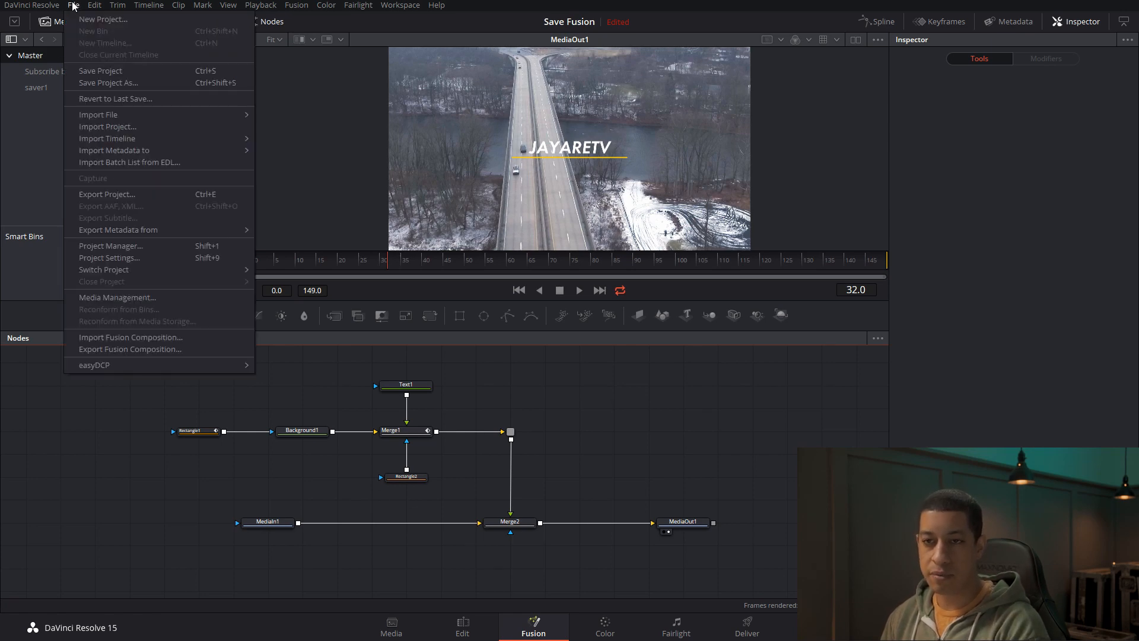
pyautogui.click(179, 350)
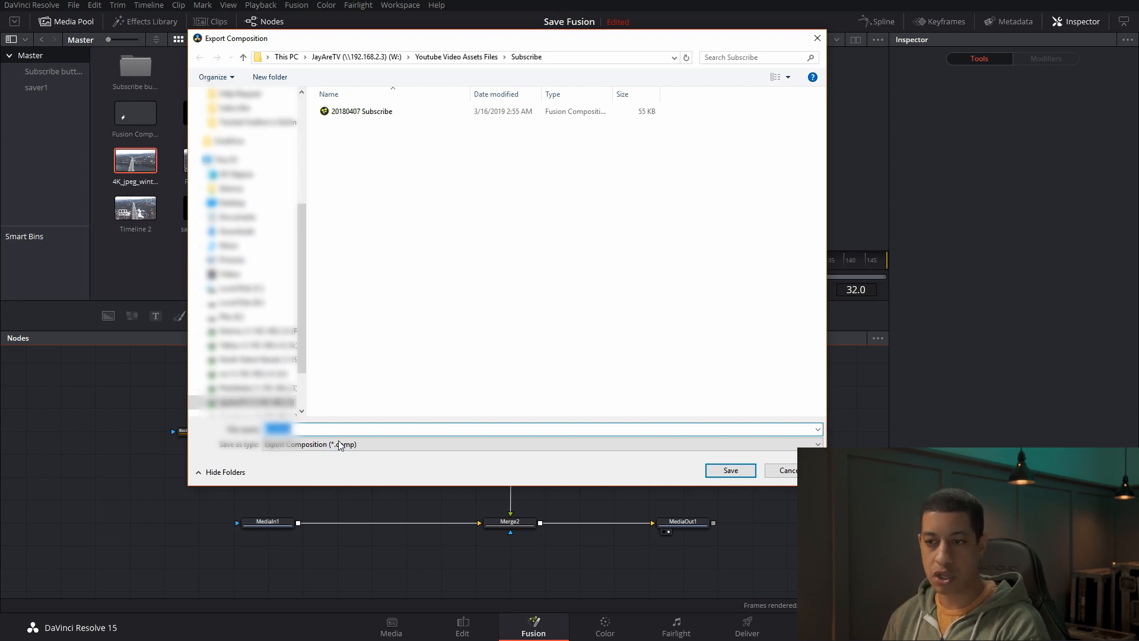
pyautogui.click(790, 471)
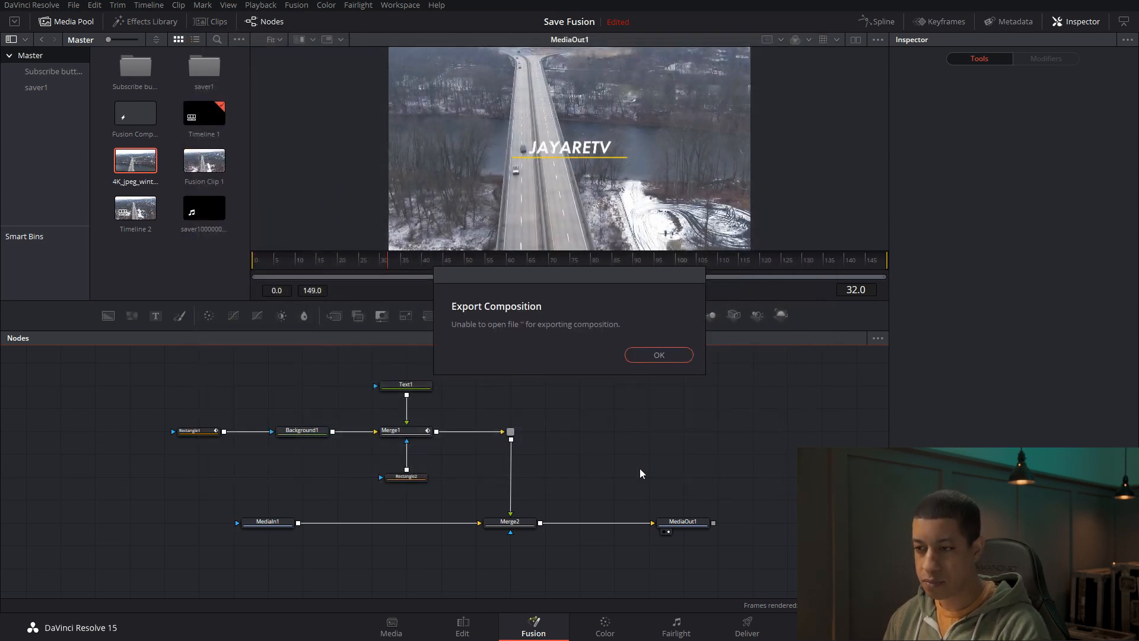
pyautogui.click(645, 363)
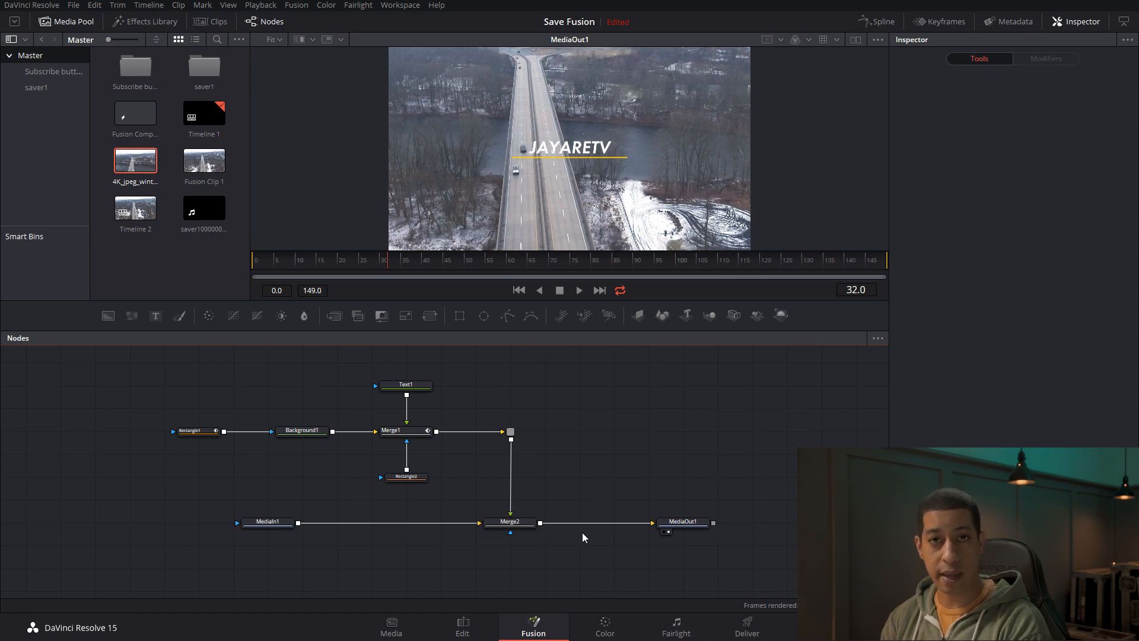
# - Place the 4K_jpeg_winter_highway_20170117.mov clip after the last clip on Video 1 of Timeline 1 and convert it to a new Fusion clip
pyautogui.click(463, 626)
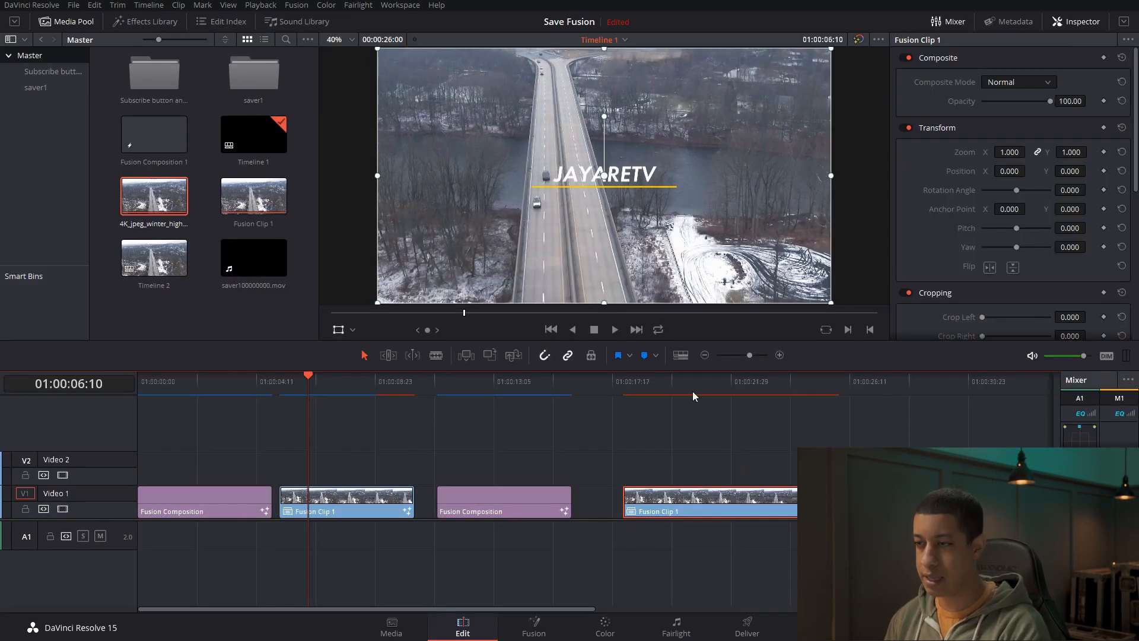
pyautogui.moveTo(732, 387); pyautogui.dragTo(866, 388)
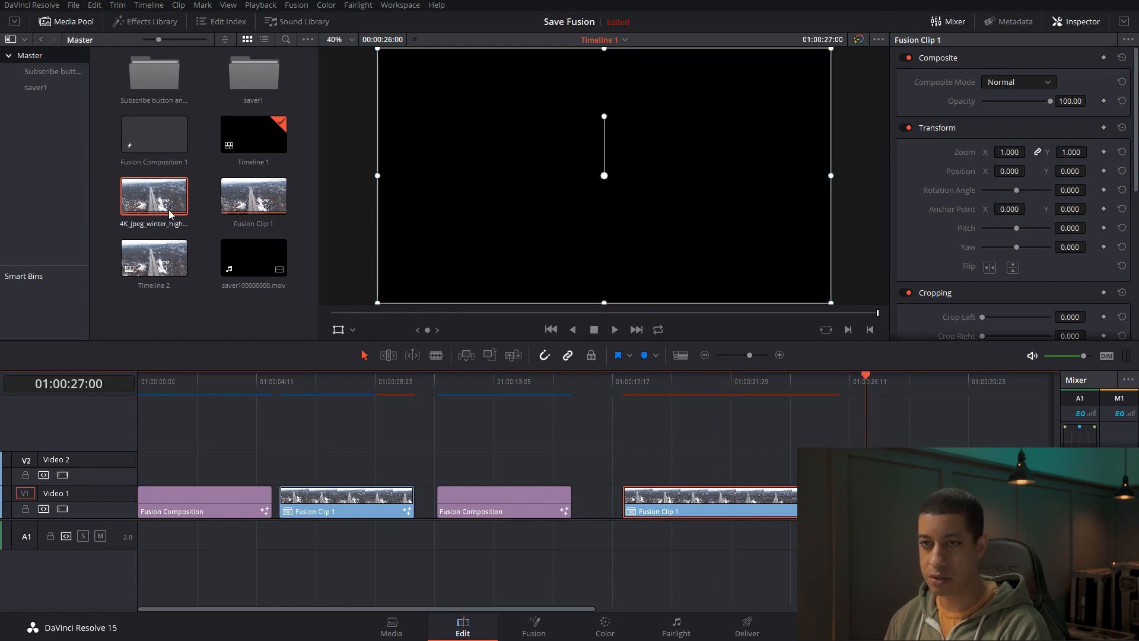
pyautogui.moveTo(154, 195); pyautogui.dragTo(890, 525)
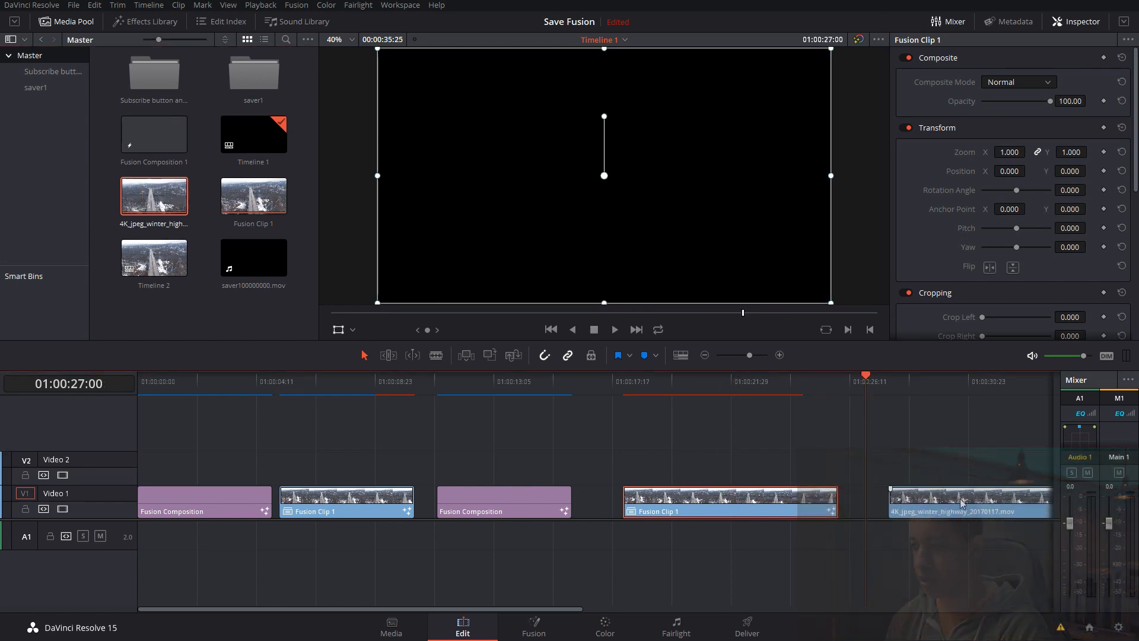
pyautogui.rightClick(962, 506)
pyautogui.click(1008, 55)
# - Open the new Fusion clip's composition at 01:00:29:27 and move its MediaIn1 and MediaOut1 nodes lower in the node graph
pyautogui.click(944, 386)
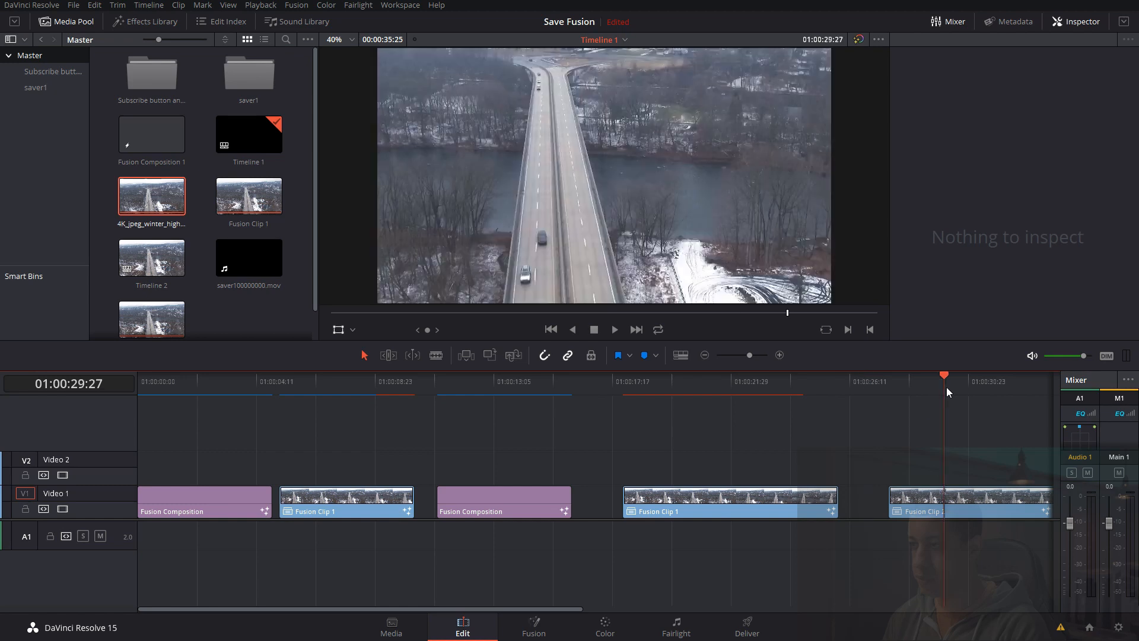
pyautogui.click(533, 630)
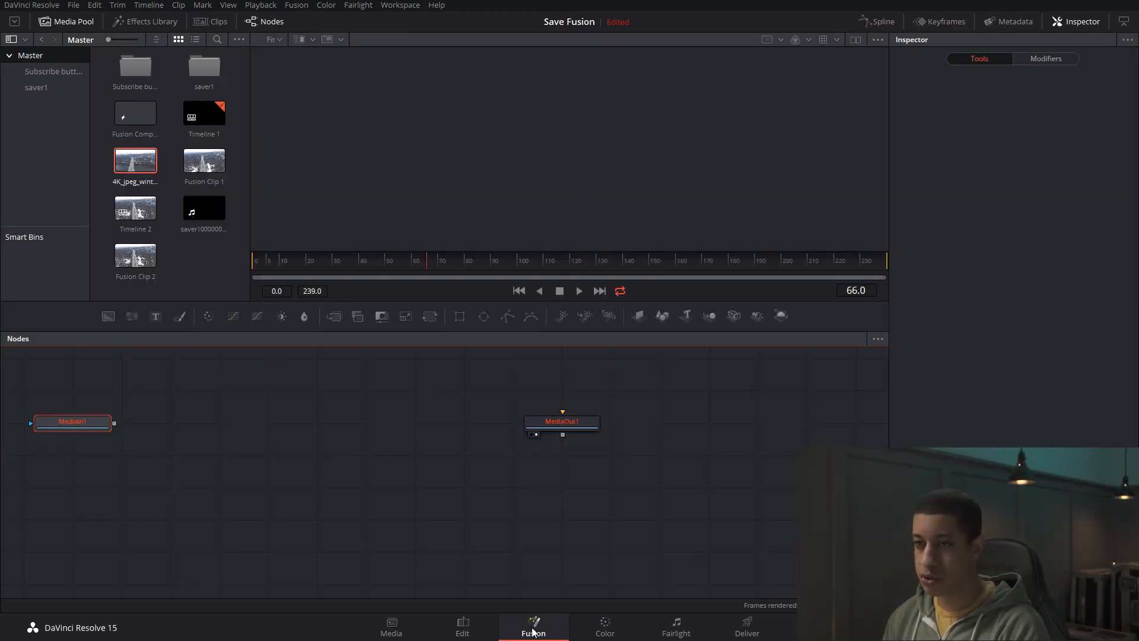
pyautogui.moveTo(105, 399); pyautogui.dragTo(702, 555)
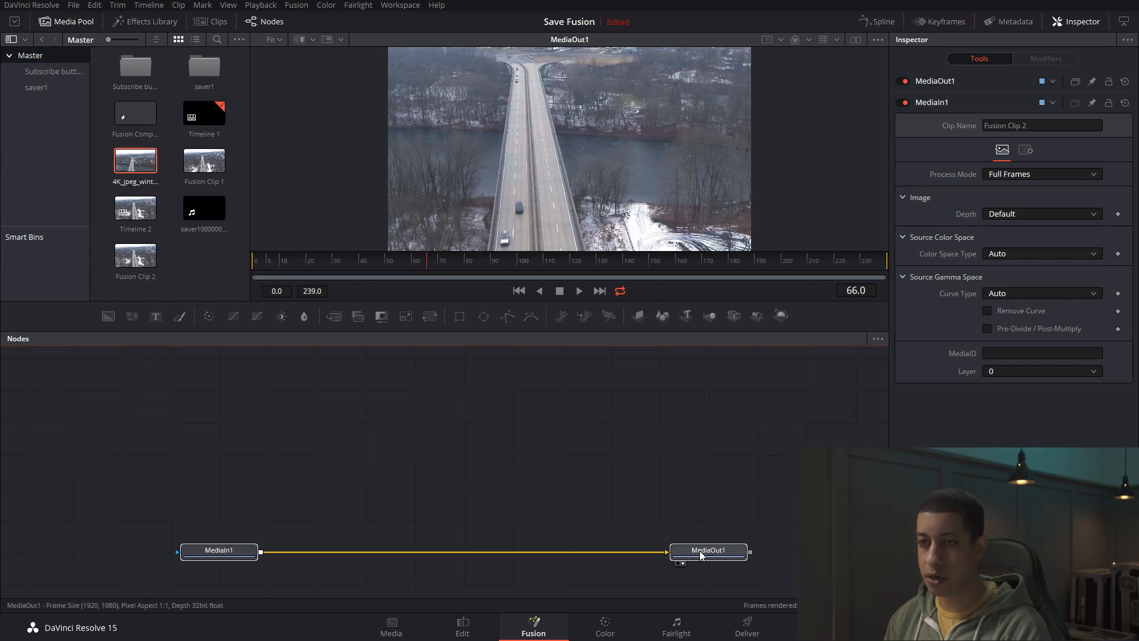
# - Import the 20180407 Subscribe Fusion composition into the new clip
pyautogui.click(73, 5)
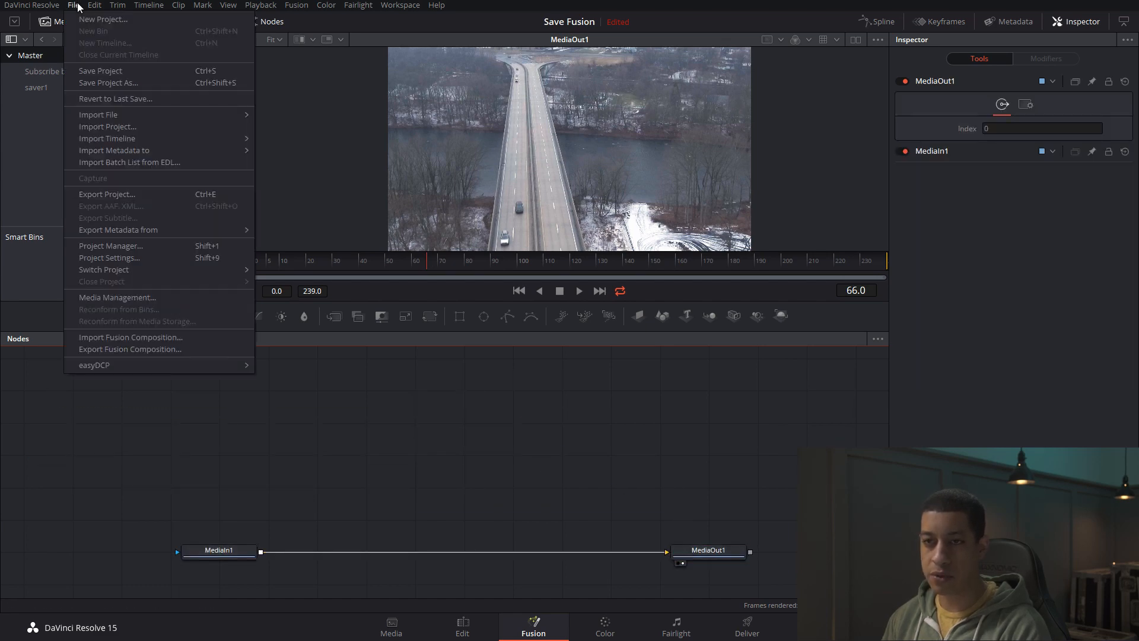
pyautogui.click(144, 338)
pyautogui.click(326, 111)
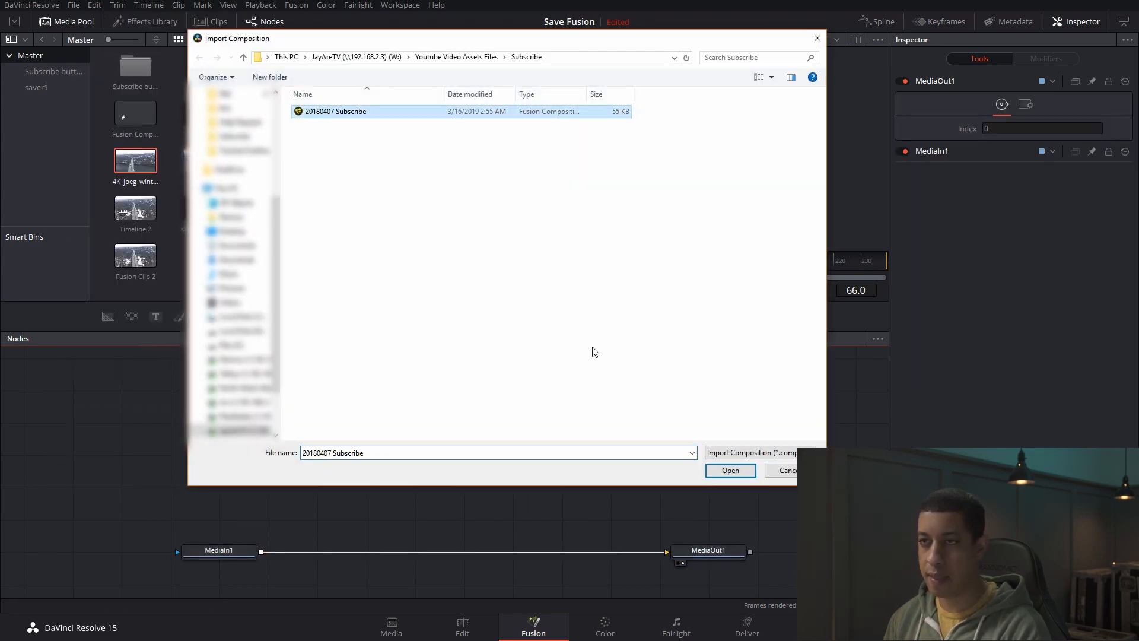
pyautogui.click(732, 475)
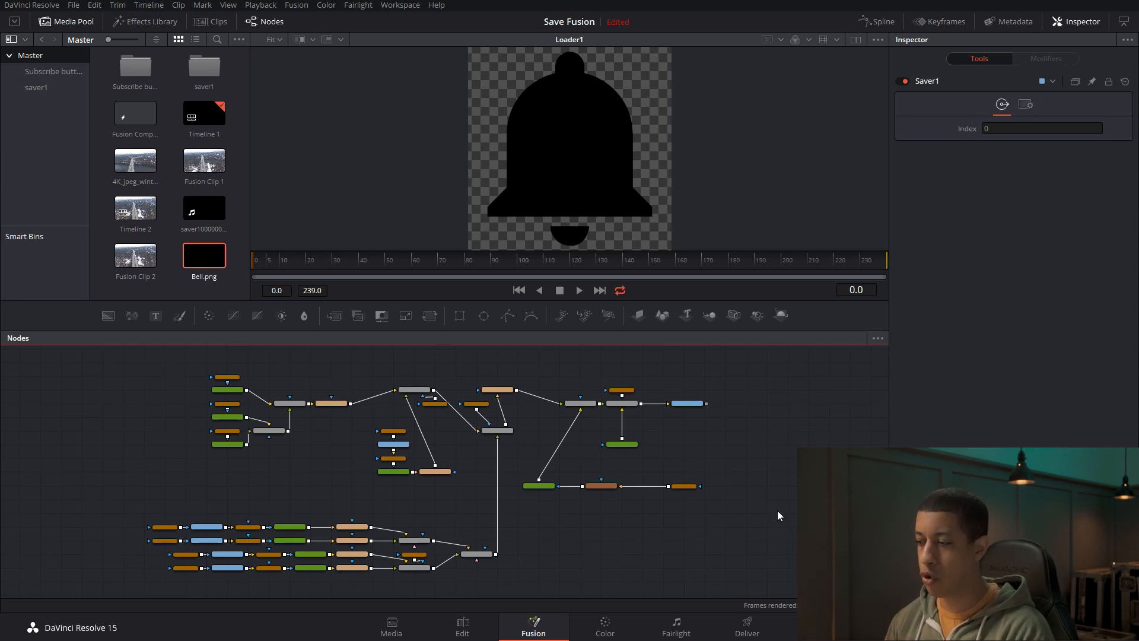
# - Open the IG 20190314 project alongside Save Fusion from the Project Manager and view the list of open projects
pyautogui.hotkey('shift', '1')
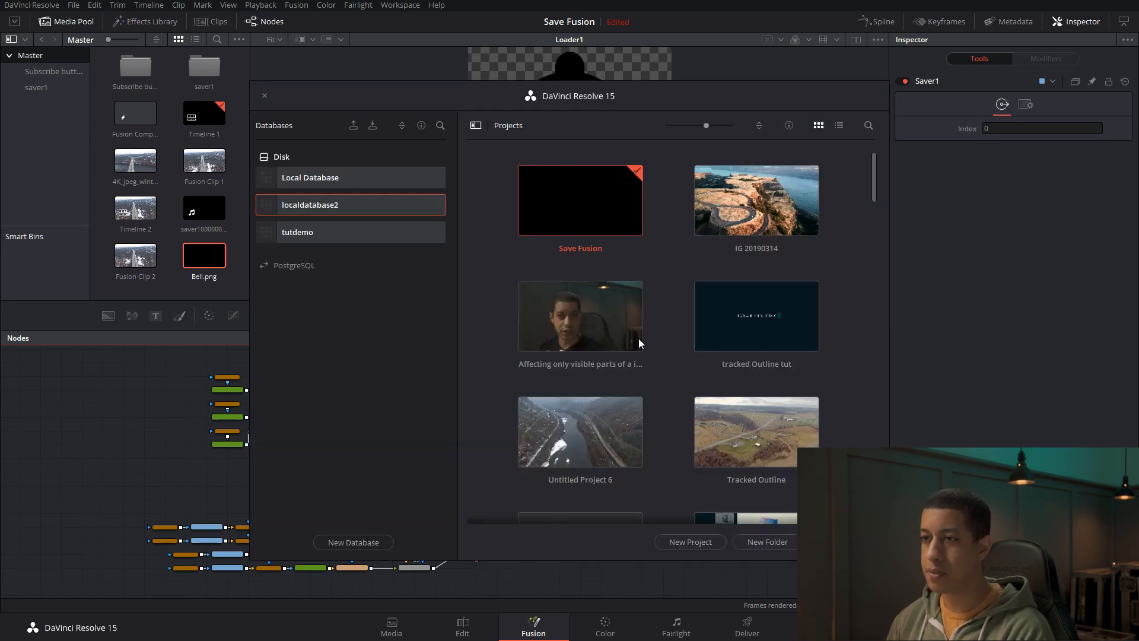
pyautogui.rightClick(582, 211)
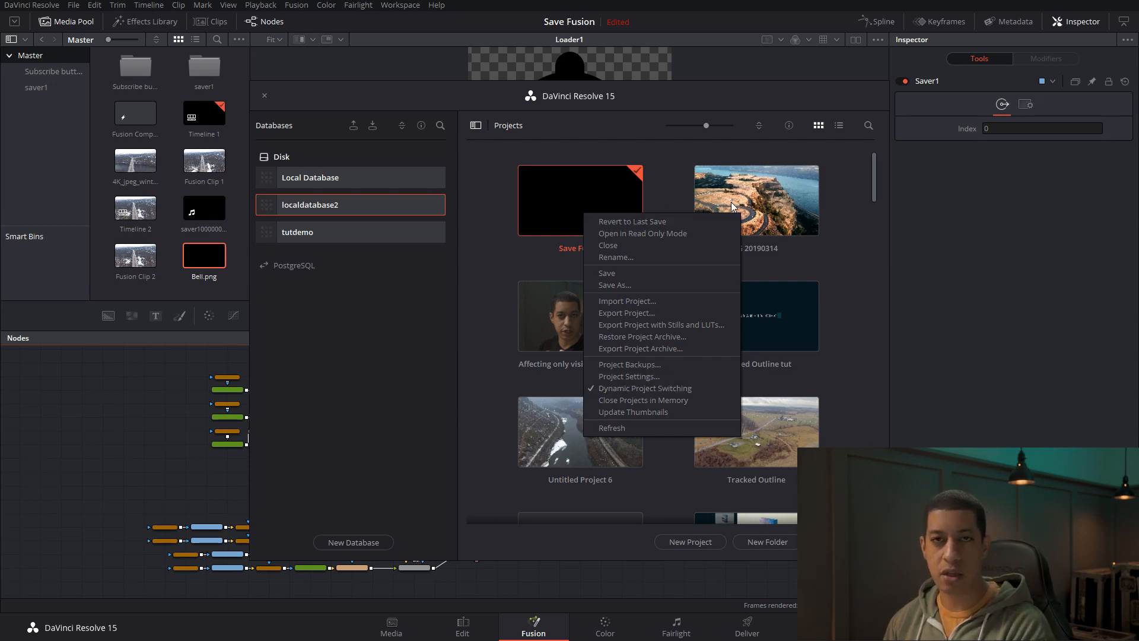
pyautogui.click(784, 209)
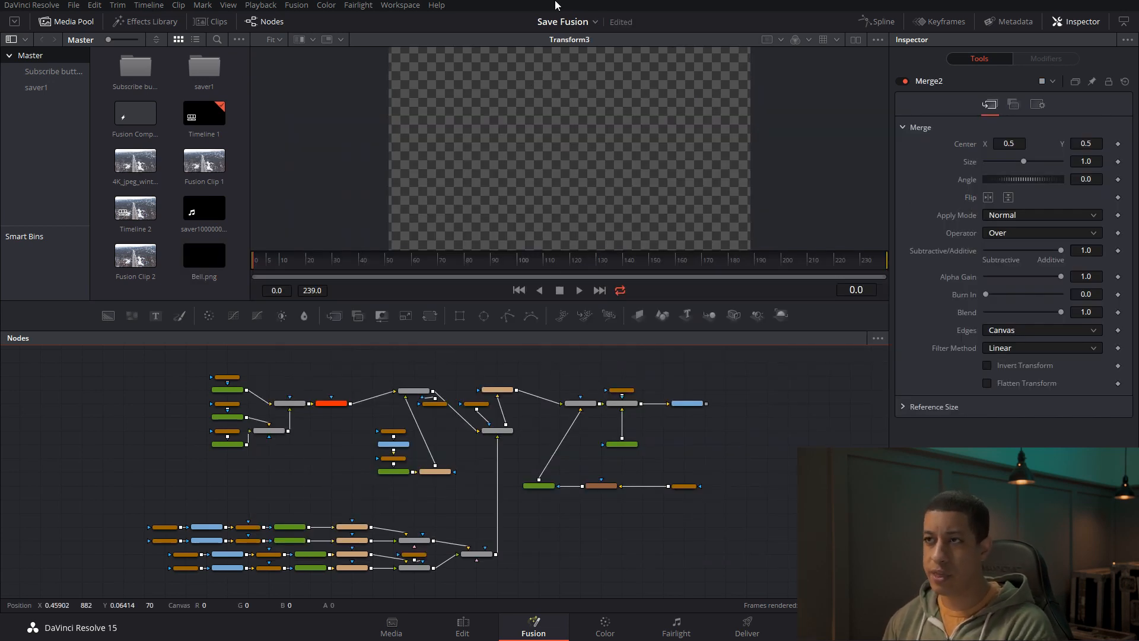
pyautogui.click(595, 21)
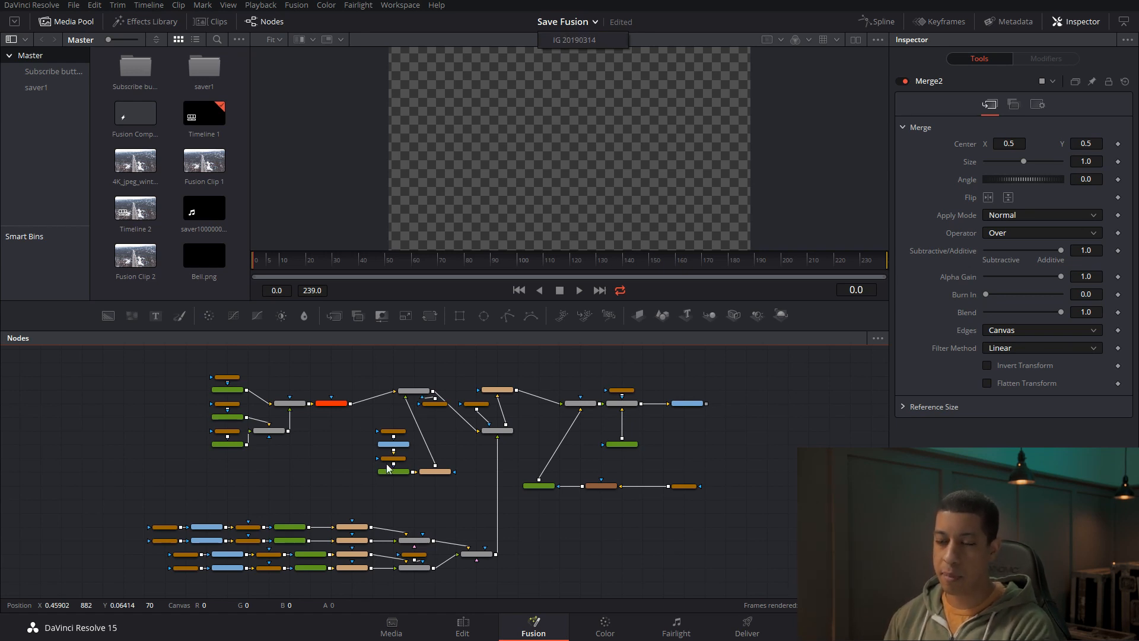
pyautogui.click(378, 481)
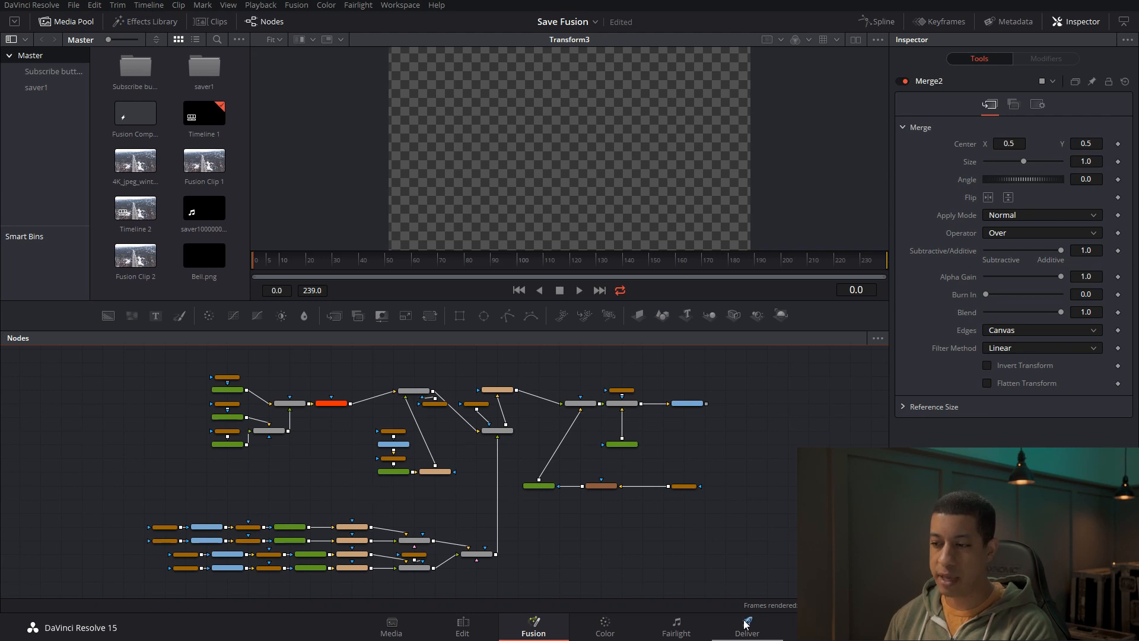